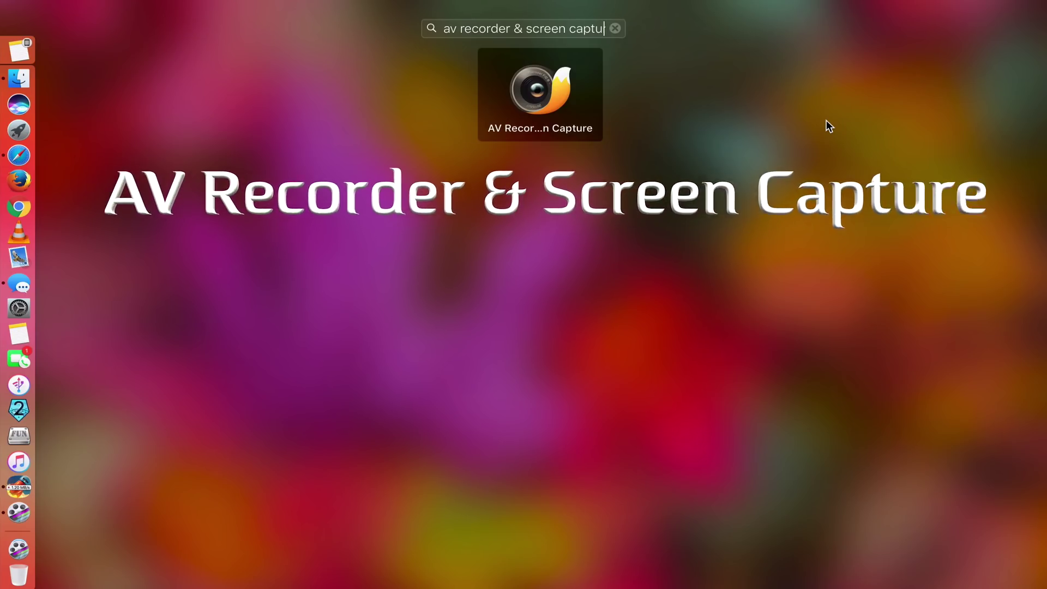
Launch AV Recorder & Screen Capture from Launchpad to its Full Screen settings.
{"action": "left_click", "coordinate": [556, 96]}
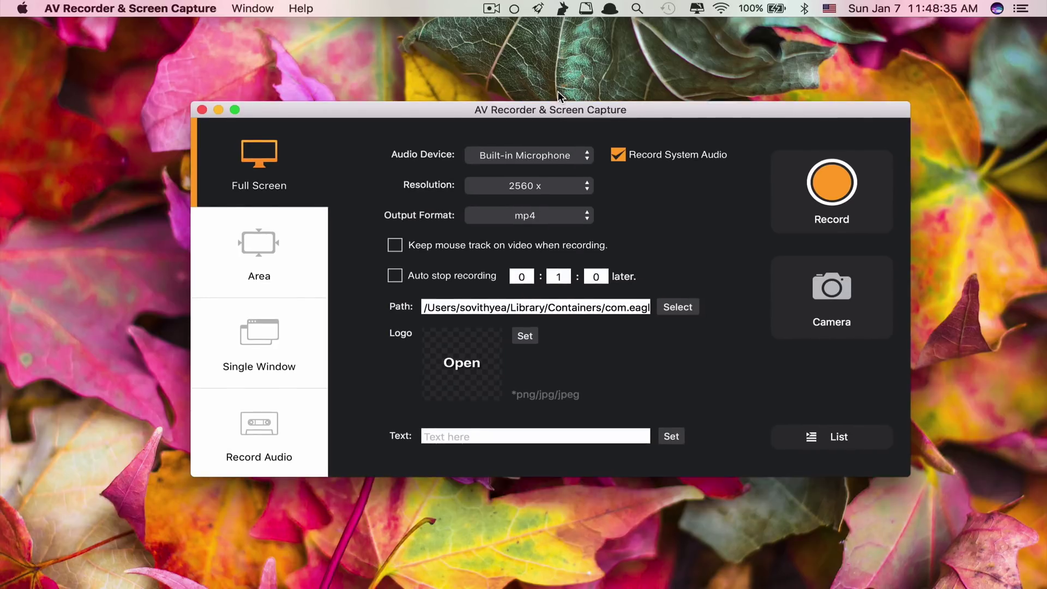
Open the App Store through Spotlight and view the ScreenFlow 7 product page.
{"action": "key", "text": "super+space"}
{"action": "type", "text": "a"}
{"action": "key", "text": "Return"}
{"action": "type", "text": "screen"}
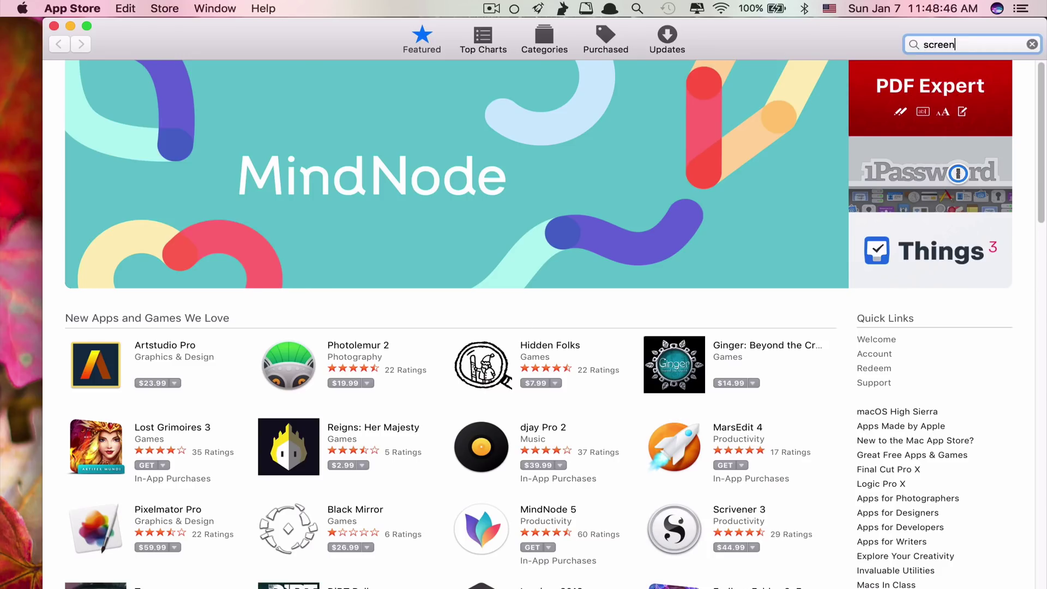
{"action": "type", "text": "flow"}
{"action": "key", "text": "Return"}
{"action": "left_click", "coordinate": [666, 143]}
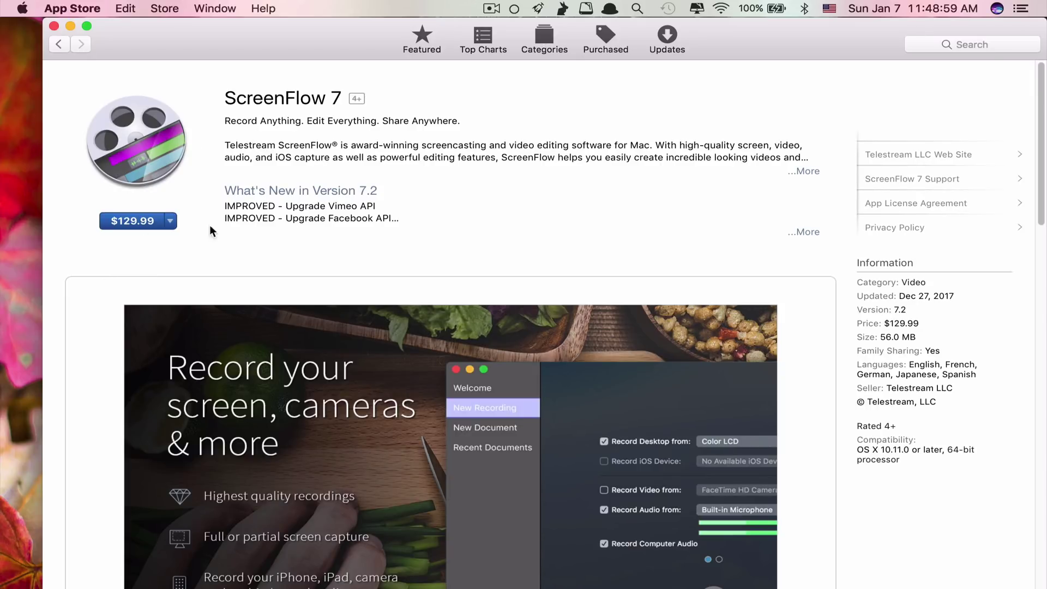
View the Camtasia 3 product page, then search the store for 'av recorder'.
{"action": "left_click", "coordinate": [965, 46]}
{"action": "type", "text": "camtasia 3"}
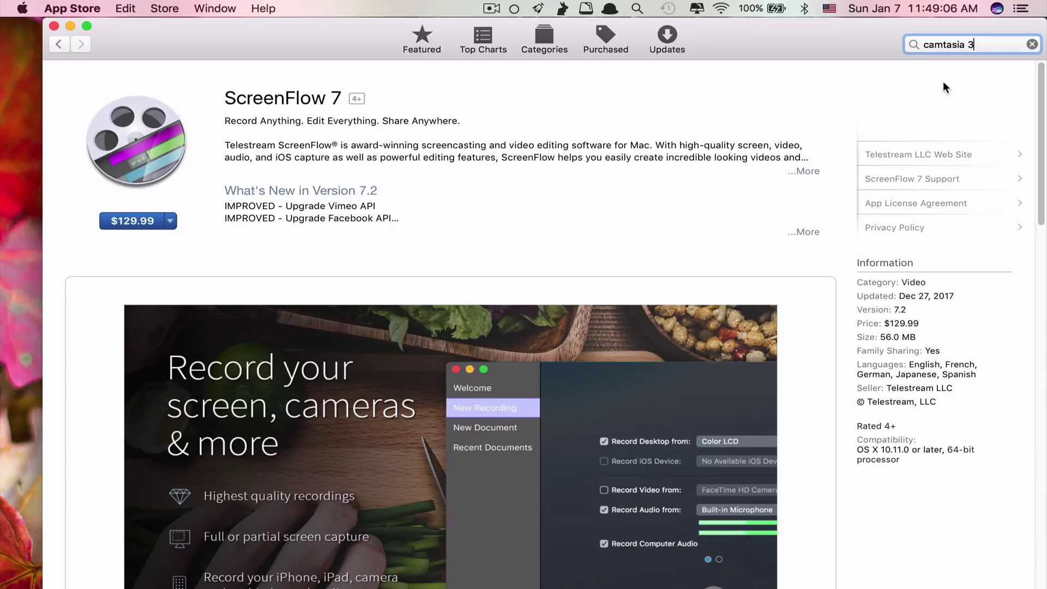
{"action": "key", "text": "Return"}
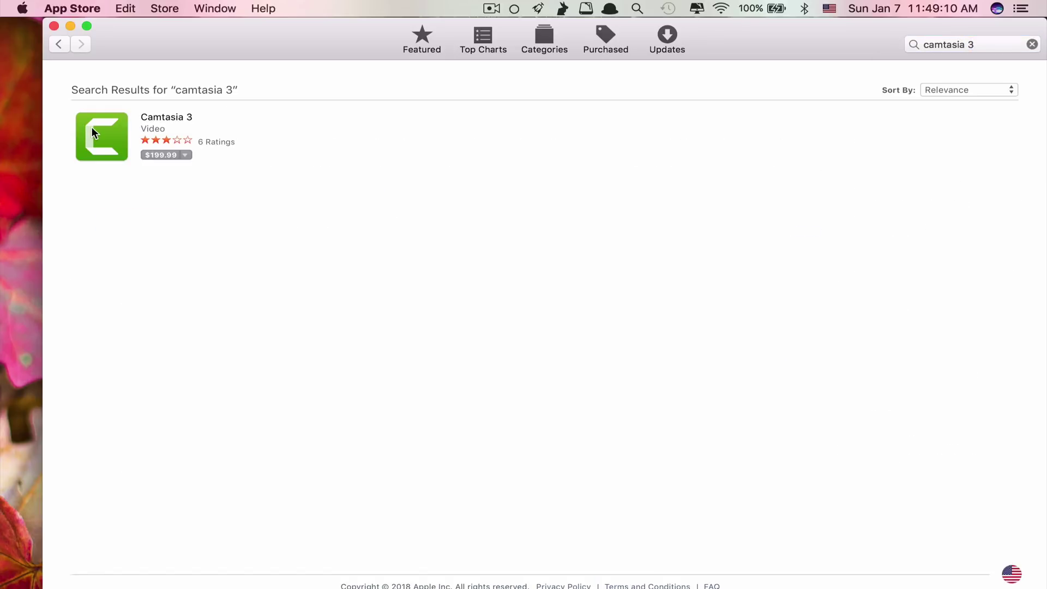
{"action": "left_click", "coordinate": [92, 129]}
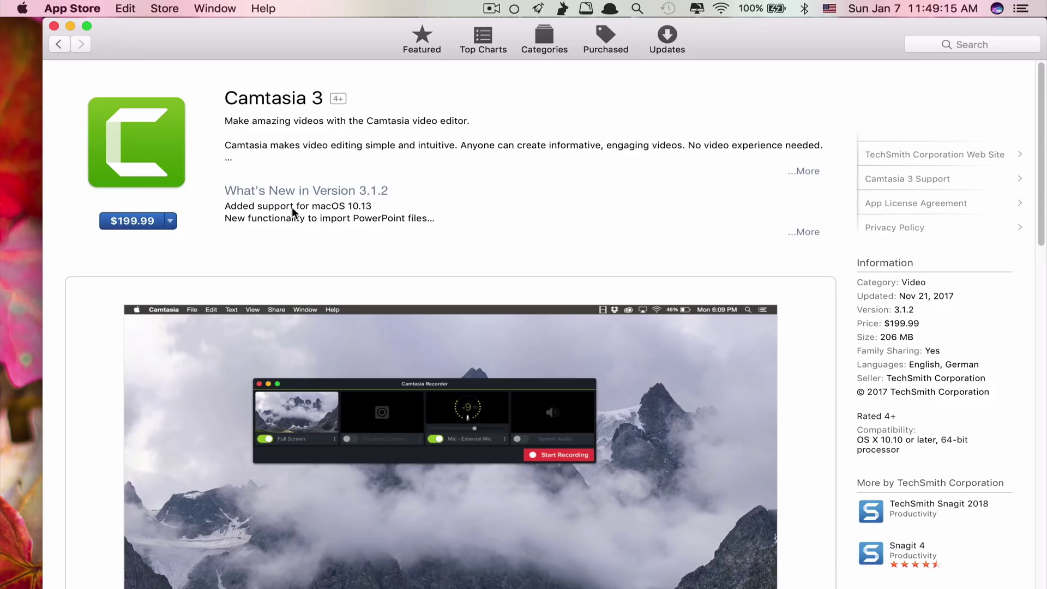
{"action": "left_click", "coordinate": [1004, 43]}
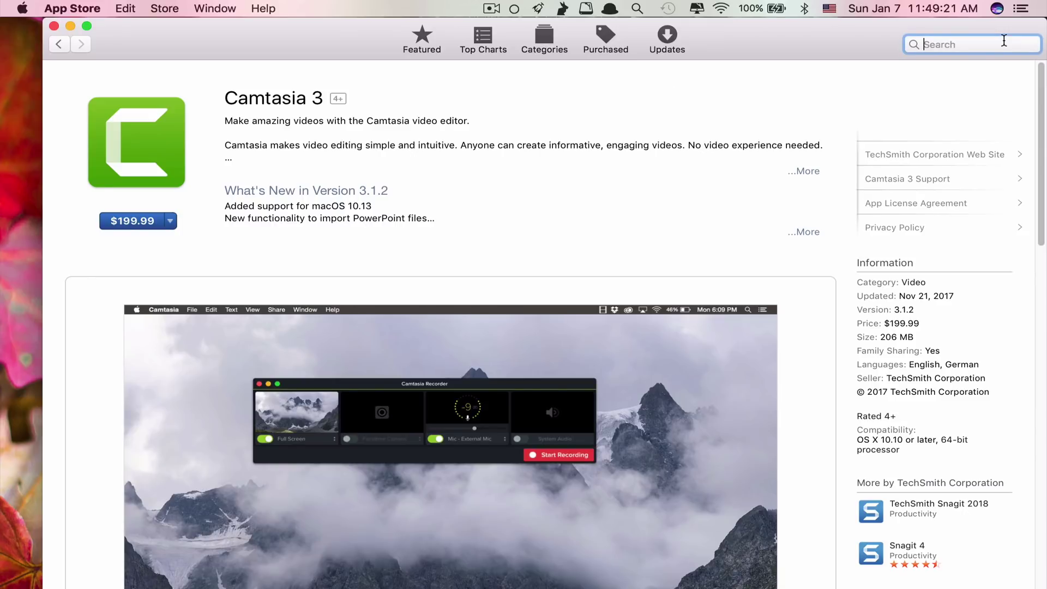
{"action": "type", "text": "av recorder"}
{"action": "key", "text": "Return"}
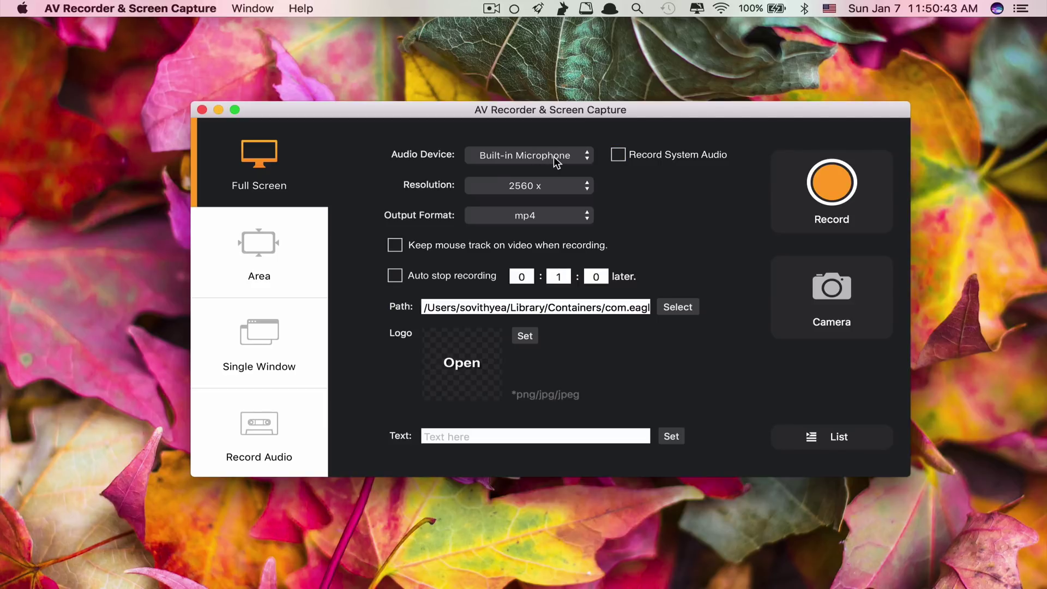
{"action": "left_click", "coordinate": [617, 154]}
{"action": "left_click", "coordinate": [515, 187]}
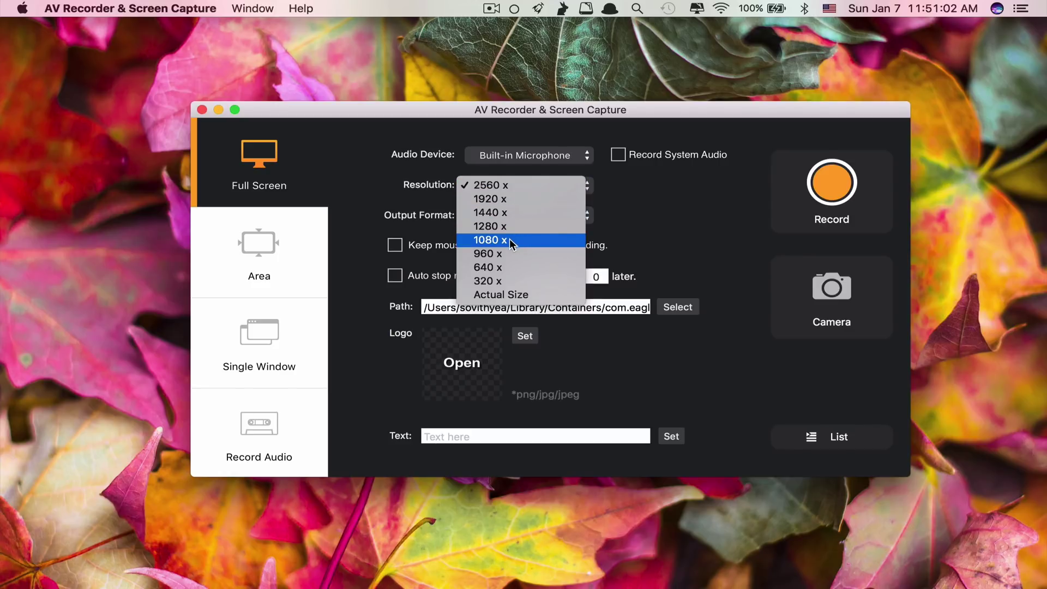
{"action": "left_click", "coordinate": [678, 216]}
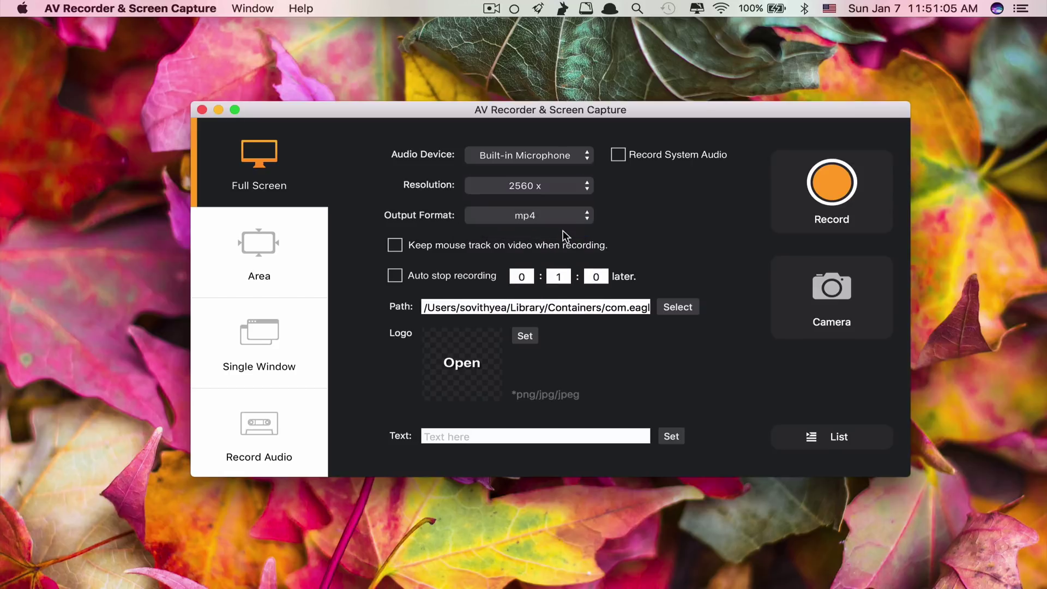
{"action": "left_click", "coordinate": [557, 214]}
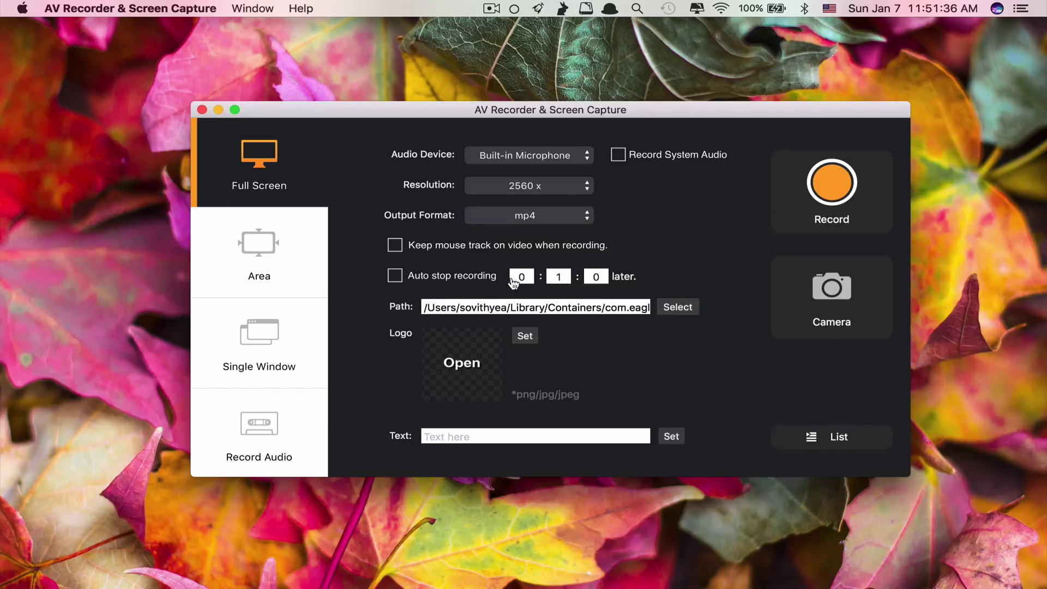
{"action": "left_click", "coordinate": [519, 277]}
{"action": "left_click", "coordinate": [556, 277]}
{"action": "key", "text": "Tab"}
{"action": "left_click", "coordinate": [559, 277]}
{"action": "double_click", "coordinate": [522, 278]}
{"action": "key", "text": "Tab"}
{"action": "key", "text": "Tab"}
Set the text logo position to bottom-right, then cancel choosing a logo image.
{"action": "left_click", "coordinate": [523, 335]}
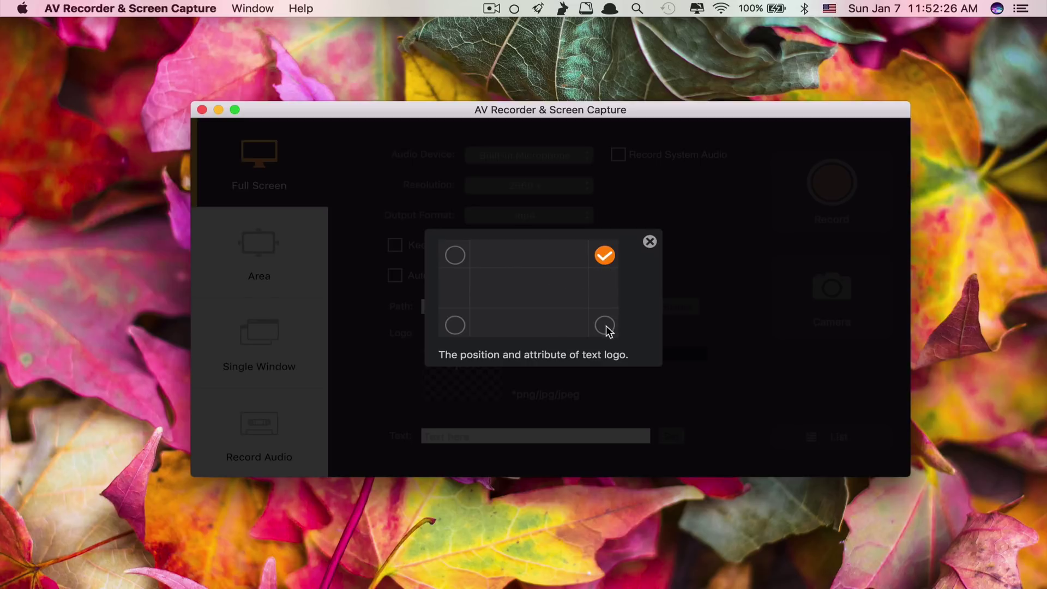
{"action": "left_click", "coordinate": [604, 326]}
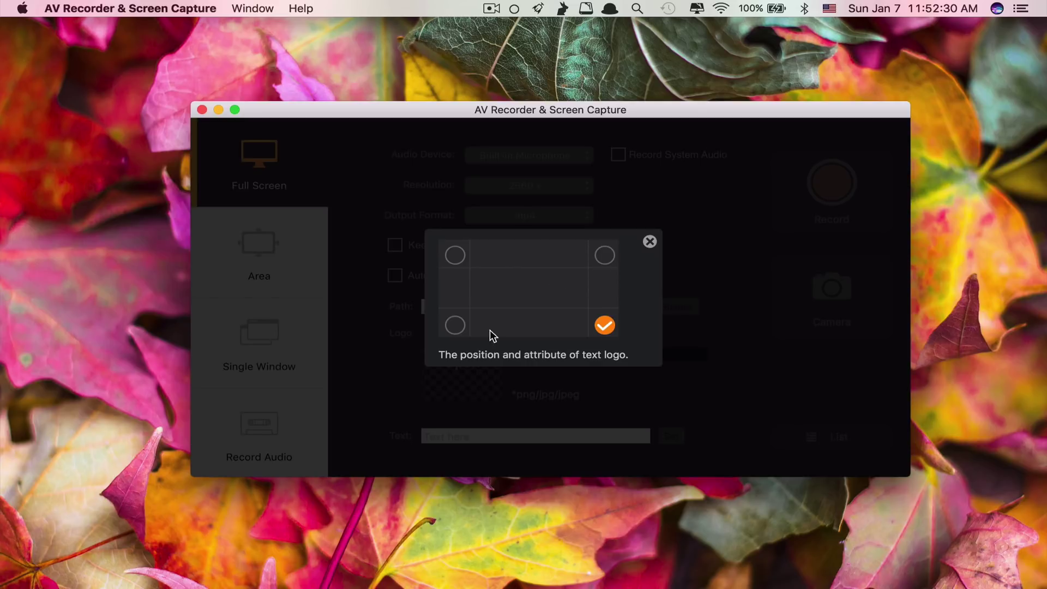
{"action": "left_click", "coordinate": [453, 327]}
{"action": "left_click", "coordinate": [455, 257]}
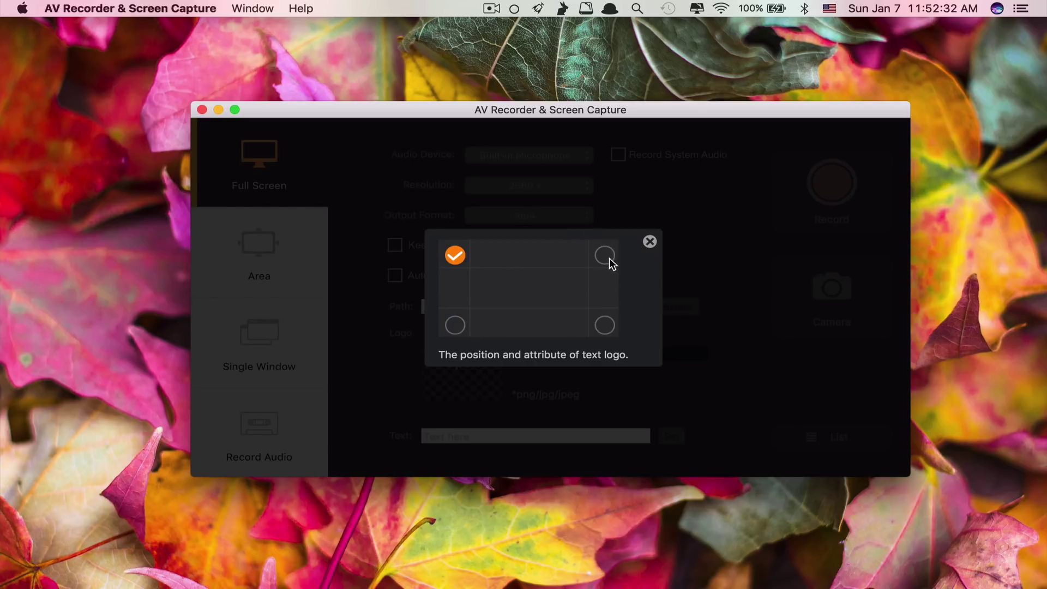
{"action": "left_click", "coordinate": [604, 326]}
{"action": "left_click", "coordinate": [649, 242]}
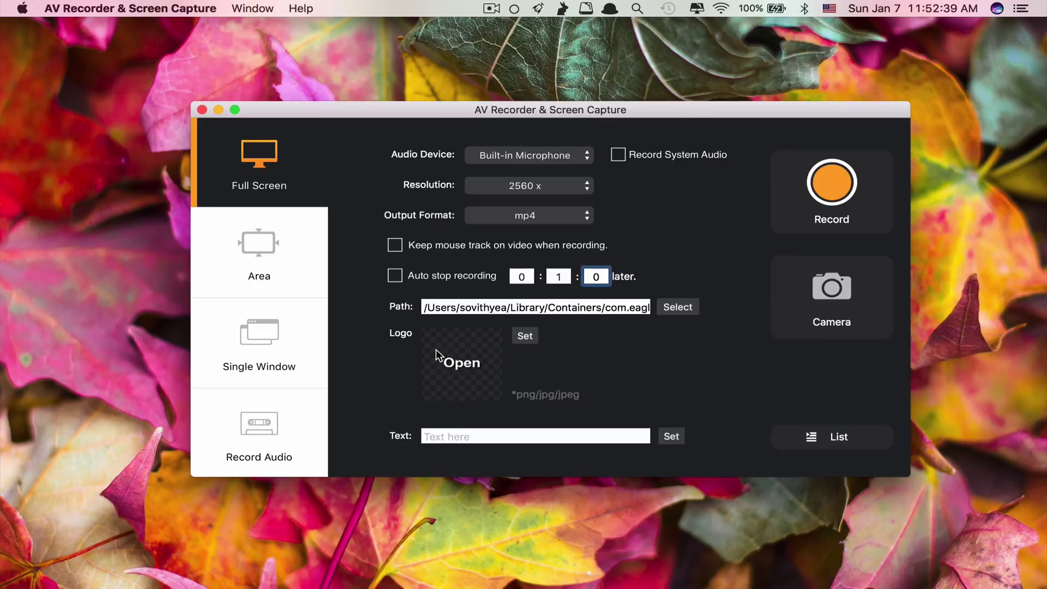
{"action": "left_click", "coordinate": [455, 360]}
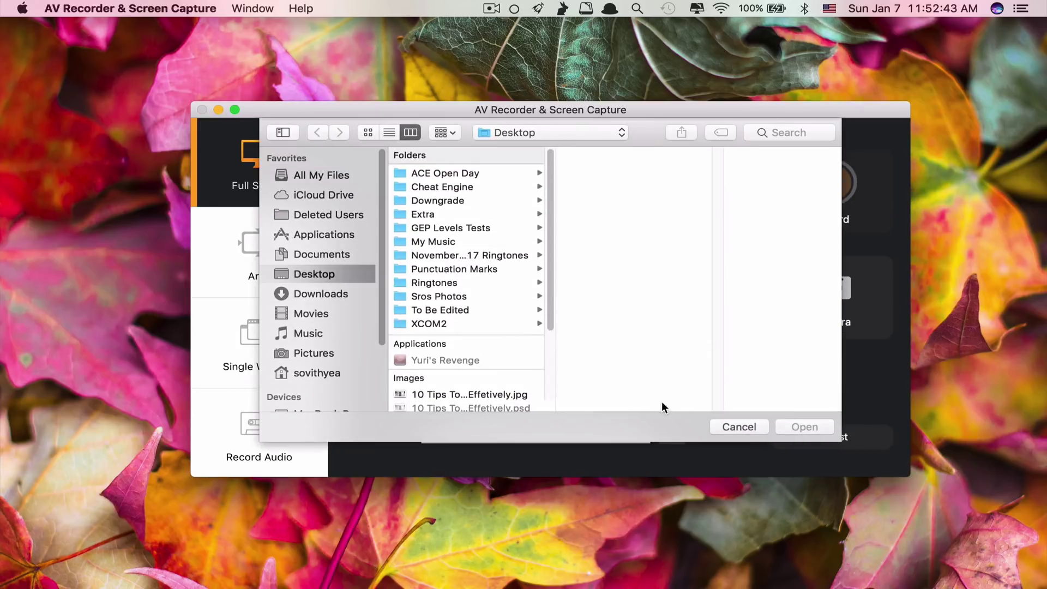
{"action": "left_click", "coordinate": [739, 423]}
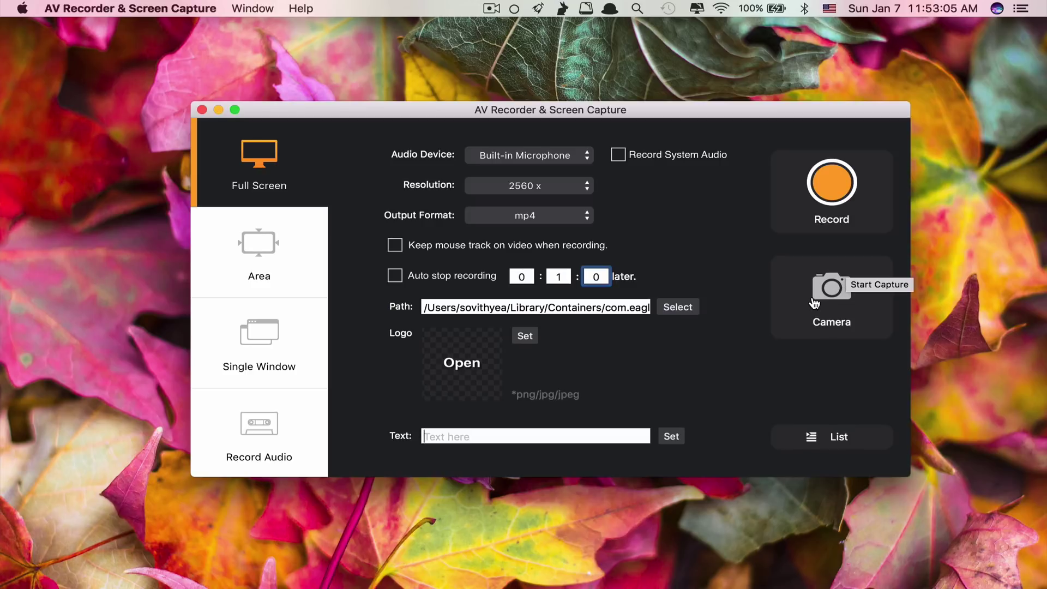
Take a full-screen snapshot and review Picture 002.png in Preview.
{"action": "left_click", "coordinate": [822, 296]}
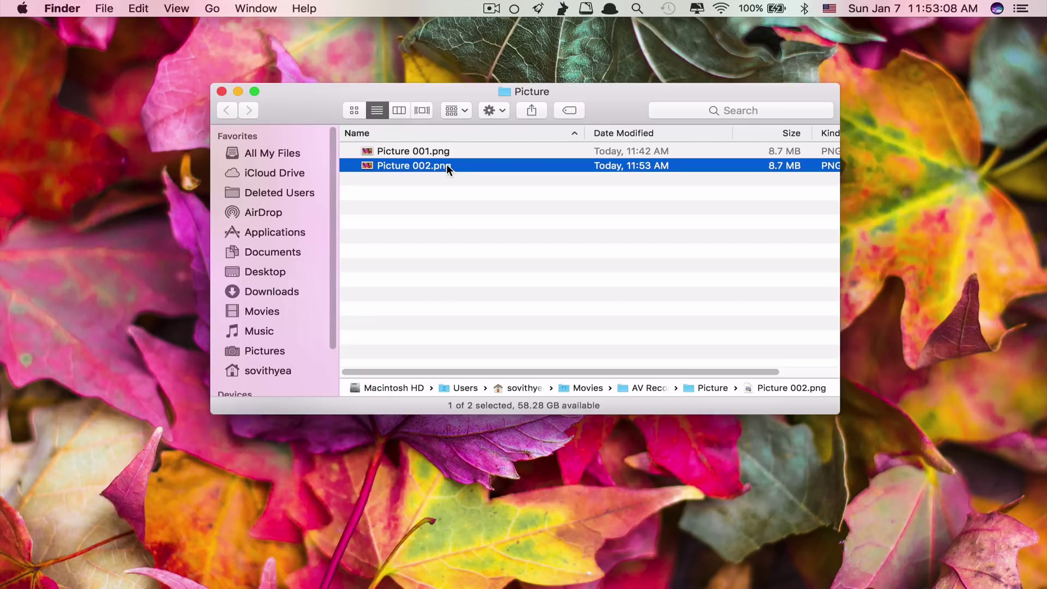
{"action": "double_click", "coordinate": [447, 164]}
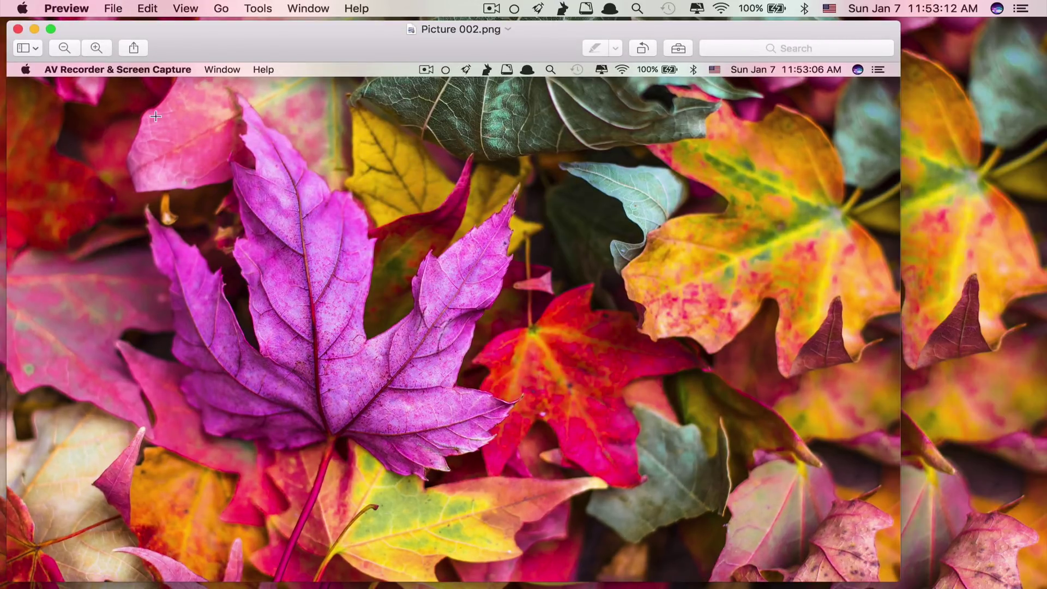
{"action": "left_click", "coordinate": [18, 29]}
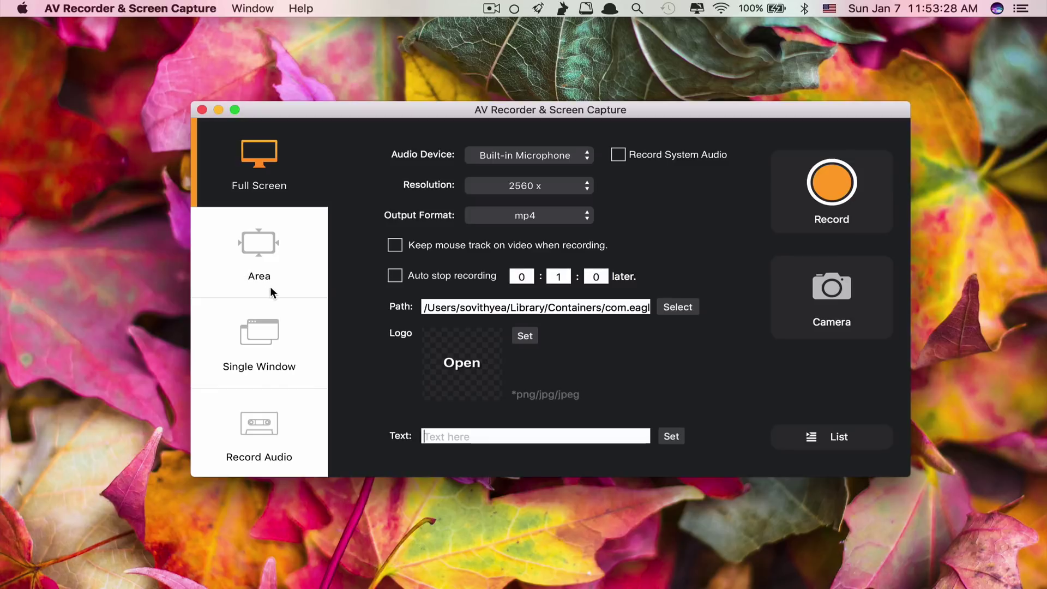
Capture a thin strip along the screen bottom as Picture 004.png and close its preview.
{"action": "left_click", "coordinate": [256, 275]}
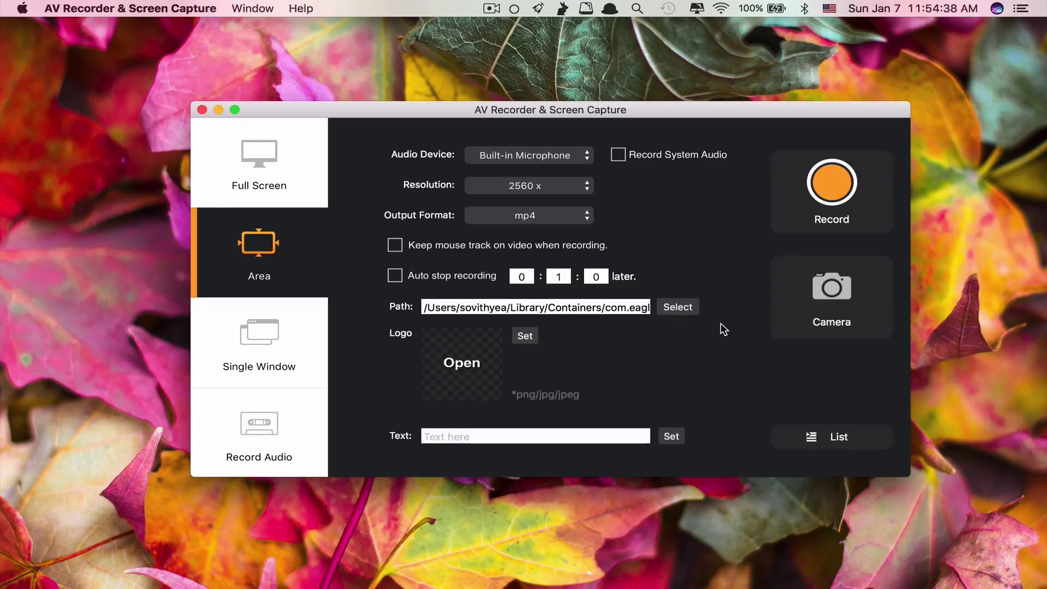
{"action": "left_click", "coordinate": [796, 327]}
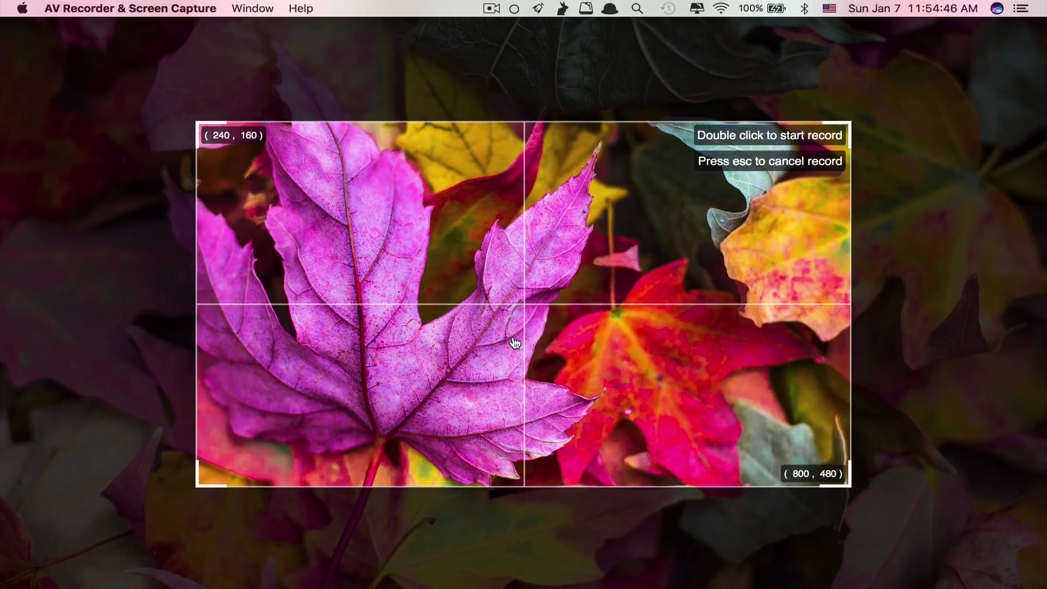
{"action": "left_click_drag", "start_coordinate": [466, 248], "coordinate": [538, 301]}
{"action": "left_click_drag", "start_coordinate": [254, 171], "coordinate": [296, 416]}
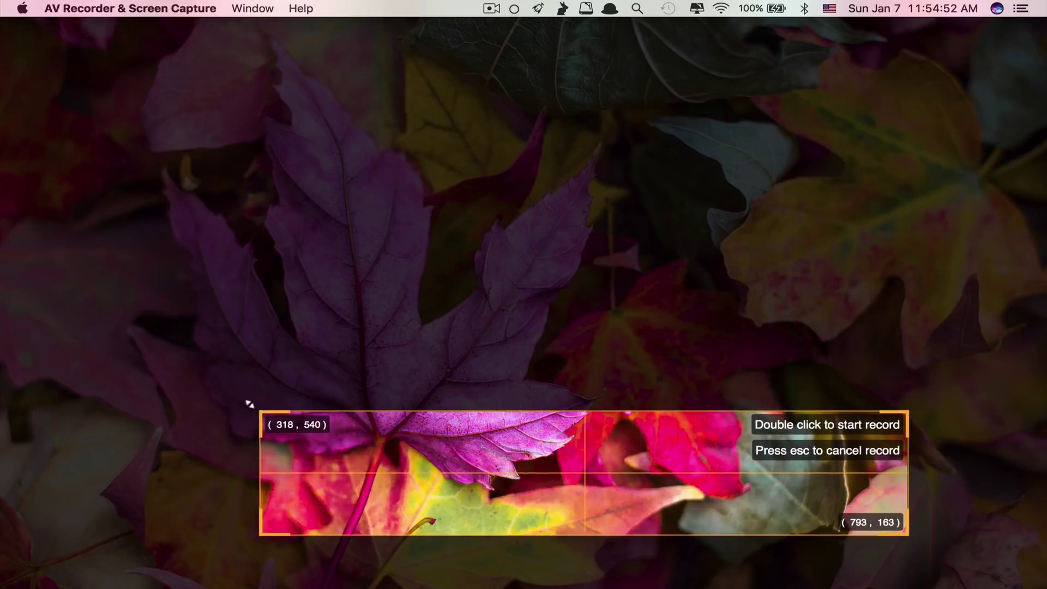
{"action": "mouse_move", "coordinate": [243, 396]}
{"action": "left_mouse_down"}
{"action": "mouse_move", "coordinate": [228, 389]}
{"action": "mouse_move", "coordinate": [232, 404]}
{"action": "left_mouse_up"}
{"action": "left_click_drag", "start_coordinate": [456, 449], "coordinate": [318, 496]}
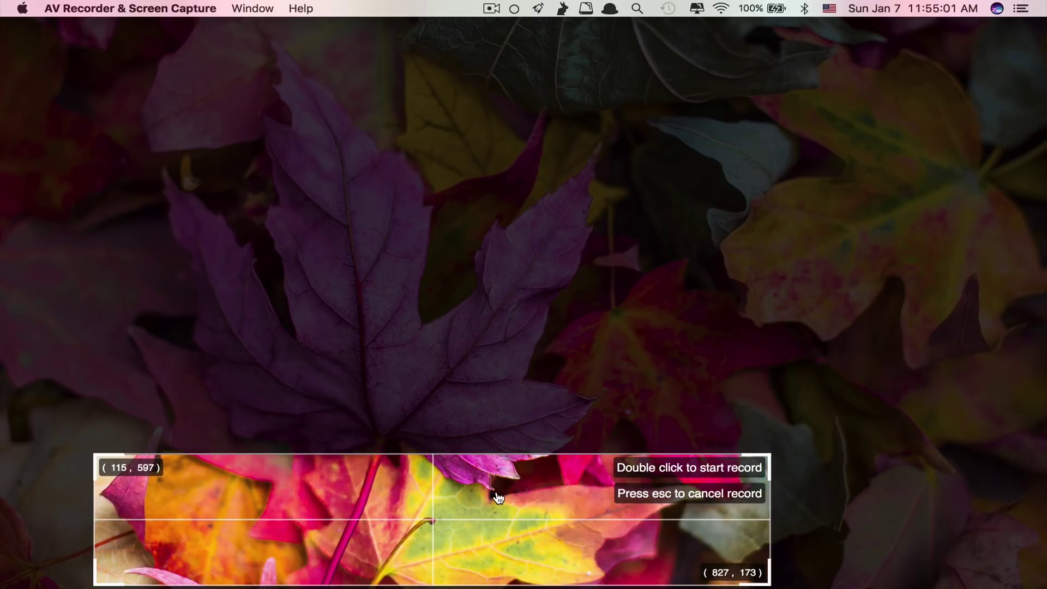
{"action": "double_click", "coordinate": [495, 492]}
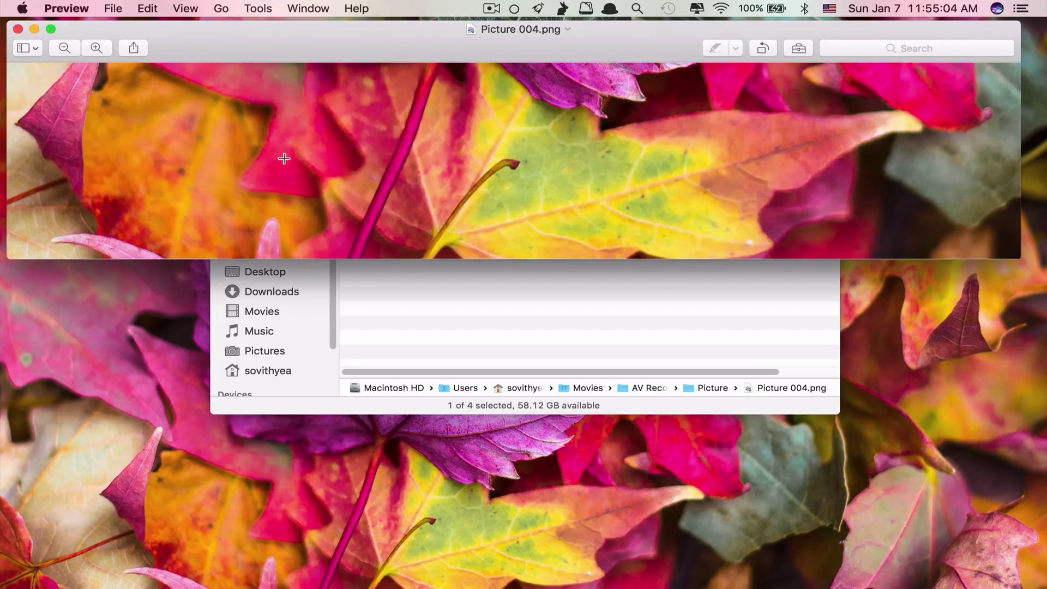
{"action": "left_click", "coordinate": [17, 29]}
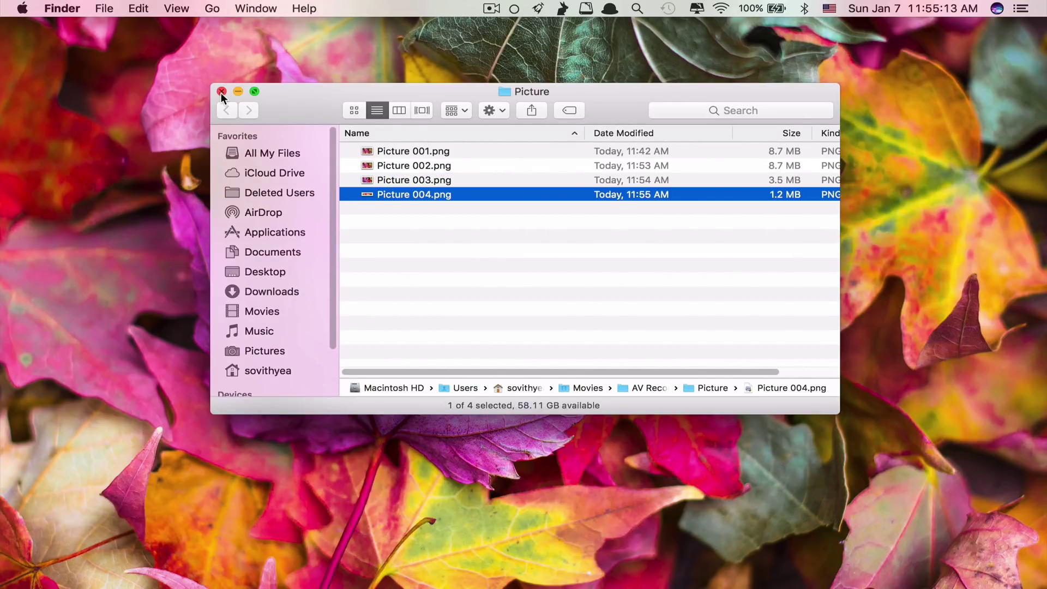
Close the pictures folder and return to AV Recorder's window capture mode.
{"action": "left_click", "coordinate": [222, 91]}
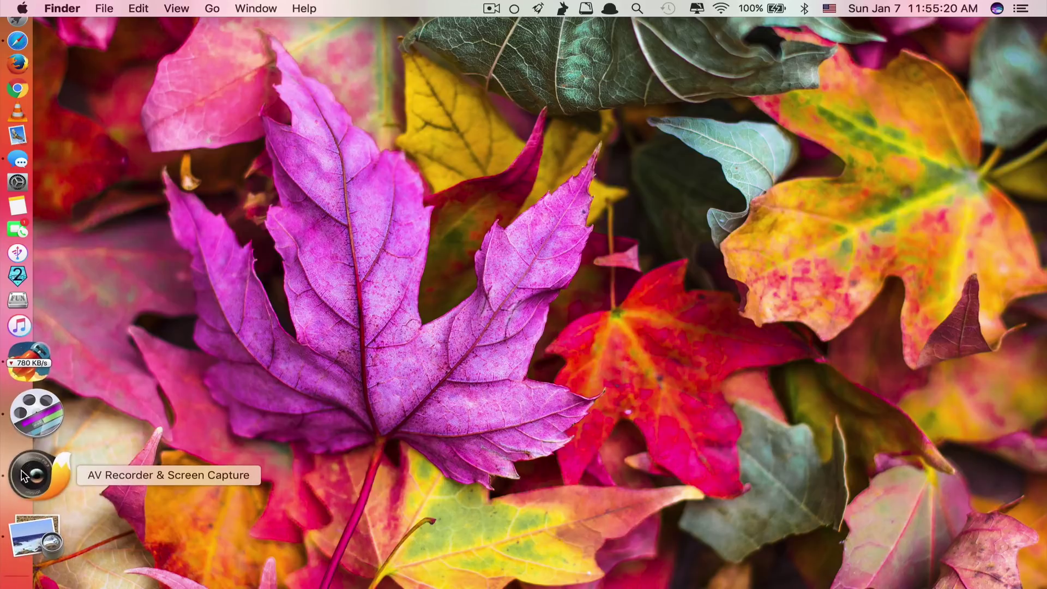
{"action": "left_click", "coordinate": [18, 467]}
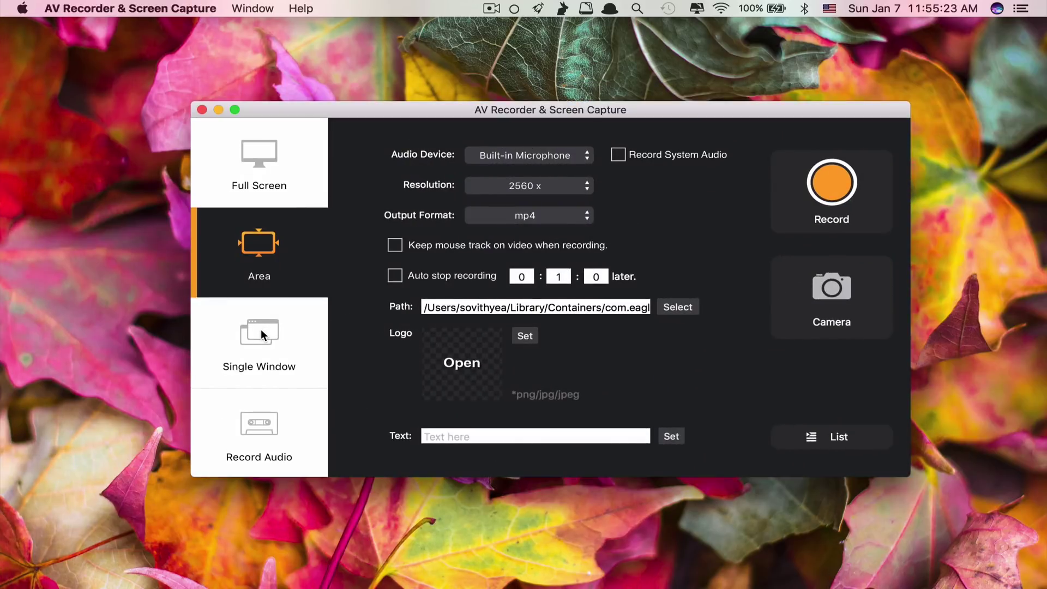
{"action": "left_click", "coordinate": [261, 333]}
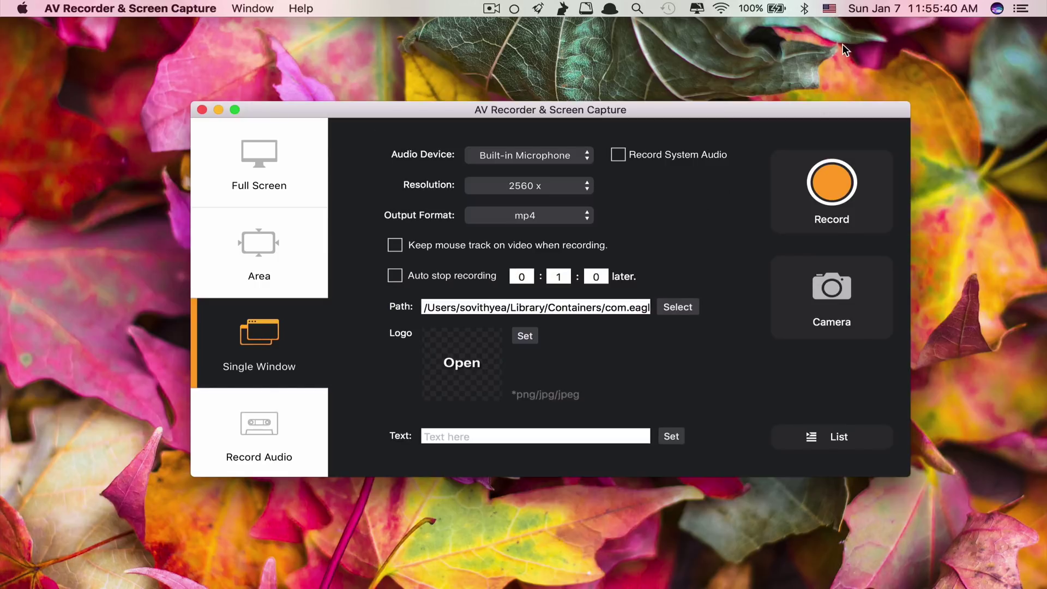
Switch AV Recorder to Record Audio mode with mp3 output format.
{"action": "mouse_move", "coordinate": [4, 180]}
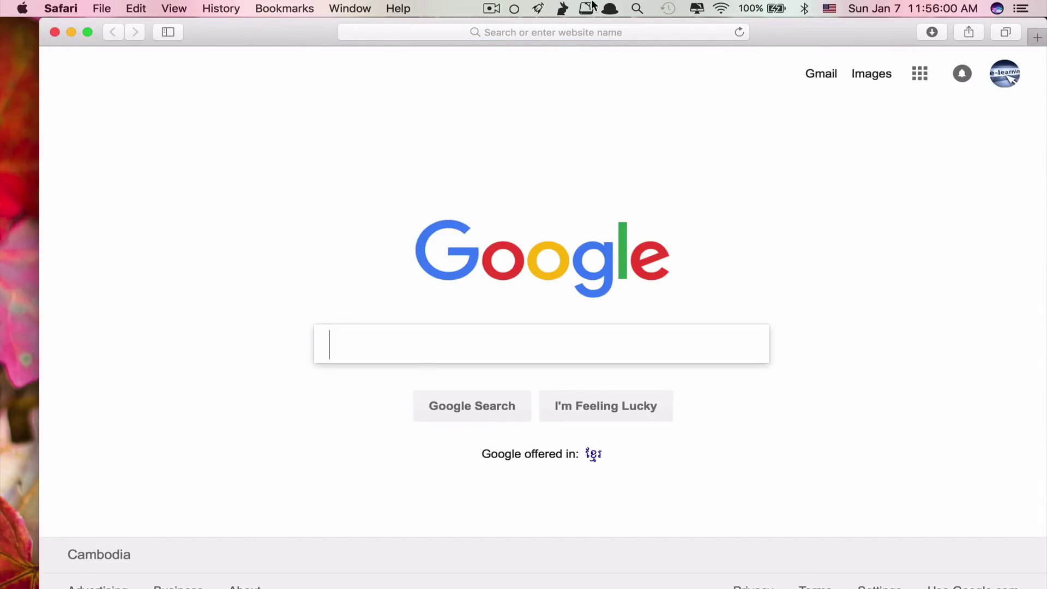
{"action": "mouse_move", "coordinate": [2, 93]}
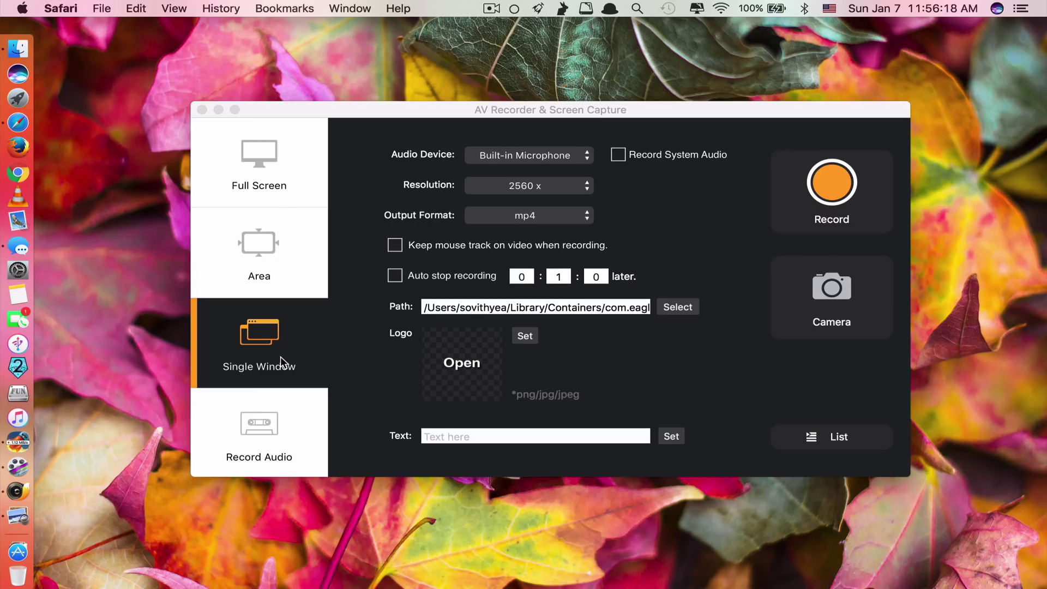
{"action": "left_click", "coordinate": [265, 436]}
{"action": "left_click", "coordinate": [264, 435]}
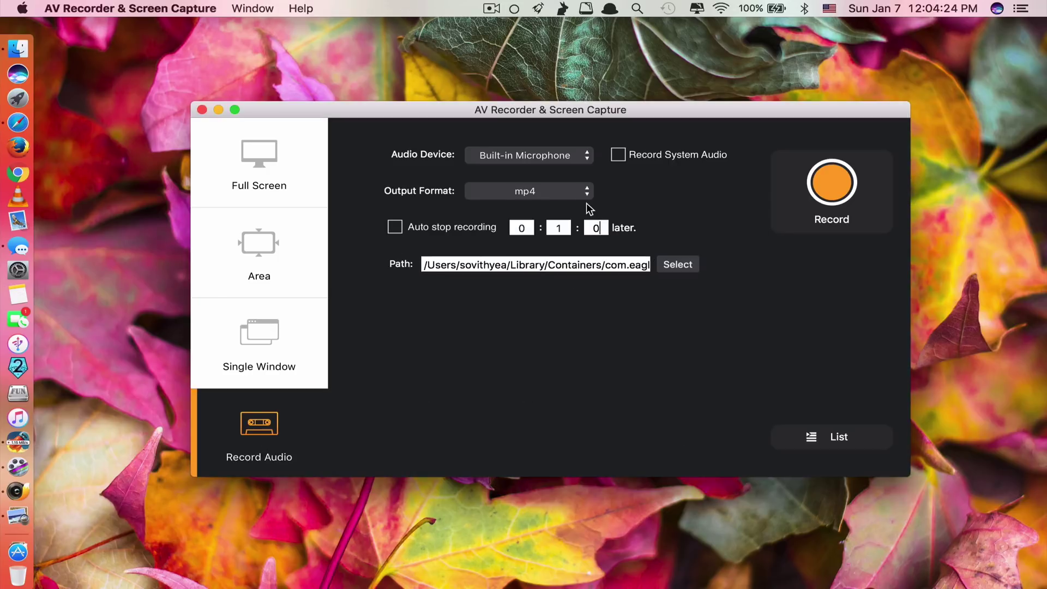
{"action": "left_click", "coordinate": [584, 190]}
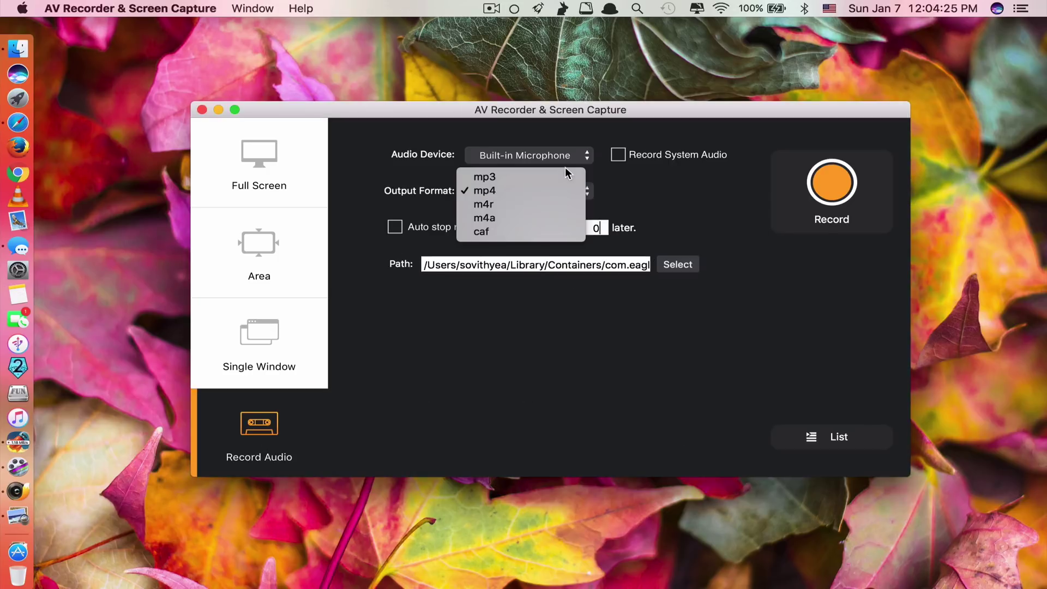
{"action": "left_click", "coordinate": [565, 174]}
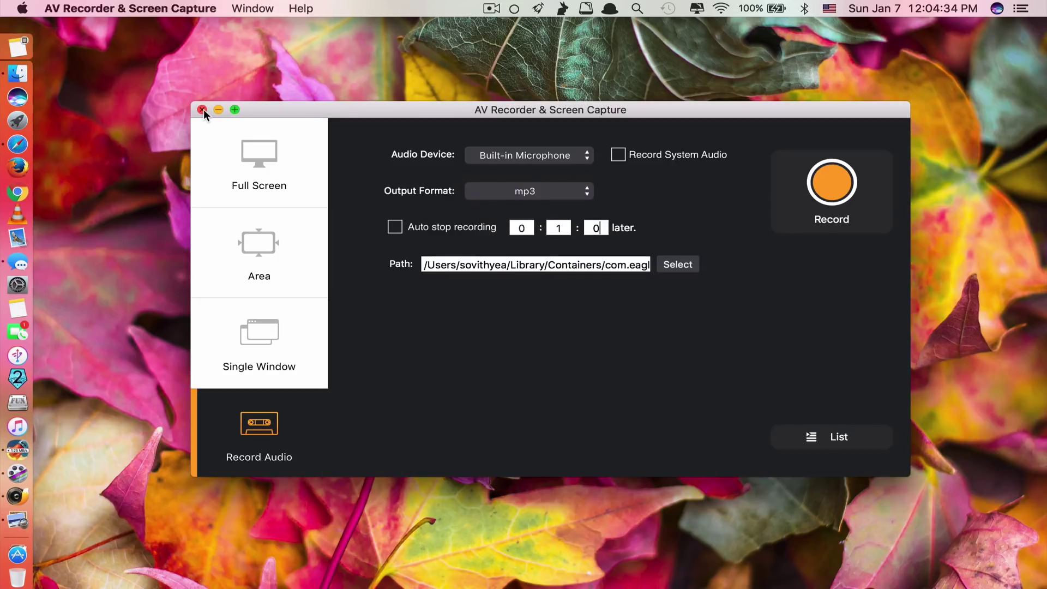
Launch Popcorn Time from Launchpad, allow it through the firewall, and browse the movies.
{"action": "left_click", "coordinate": [202, 109]}
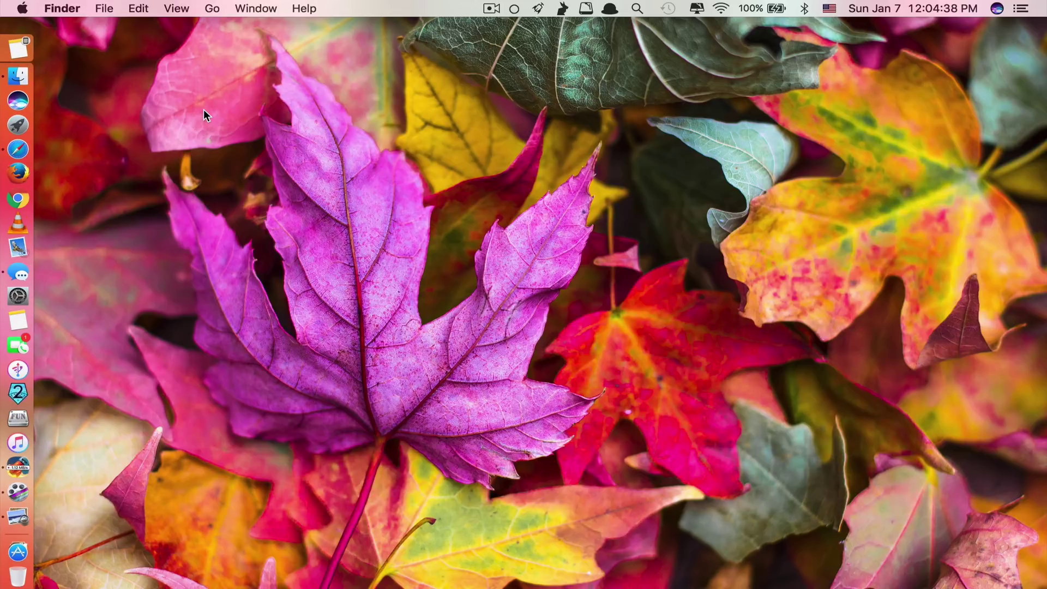
{"action": "key", "text": "F4"}
{"action": "type", "text": "pop"}
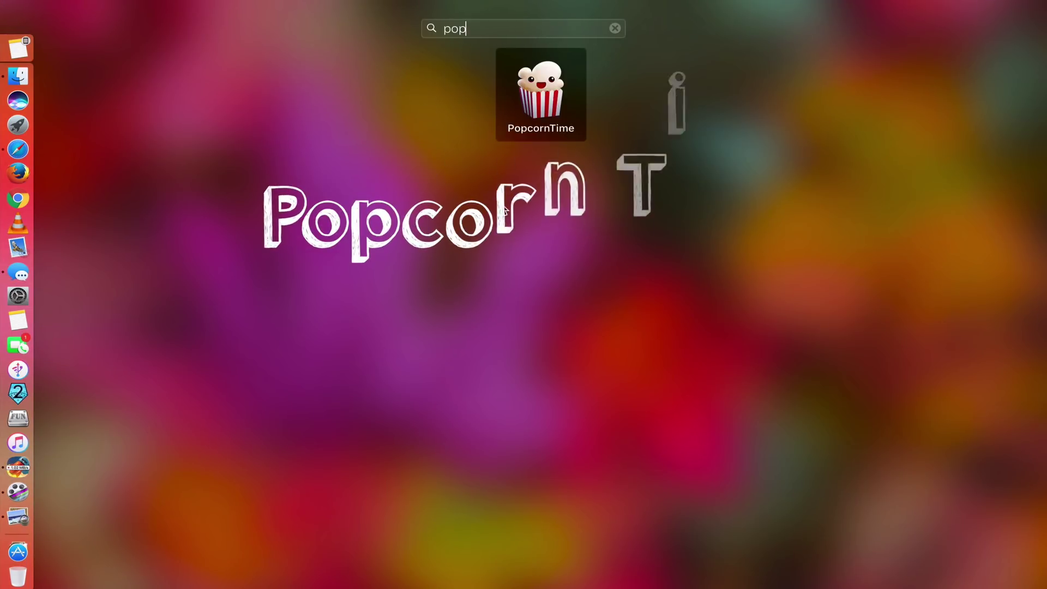
{"action": "left_click", "coordinate": [535, 109]}
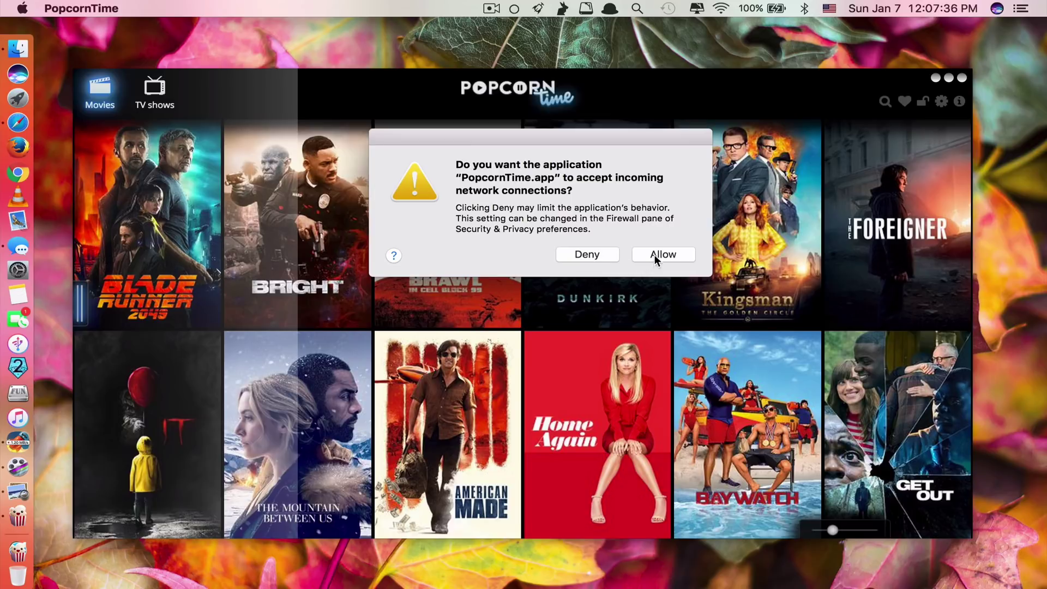
{"action": "left_click", "coordinate": [654, 254]}
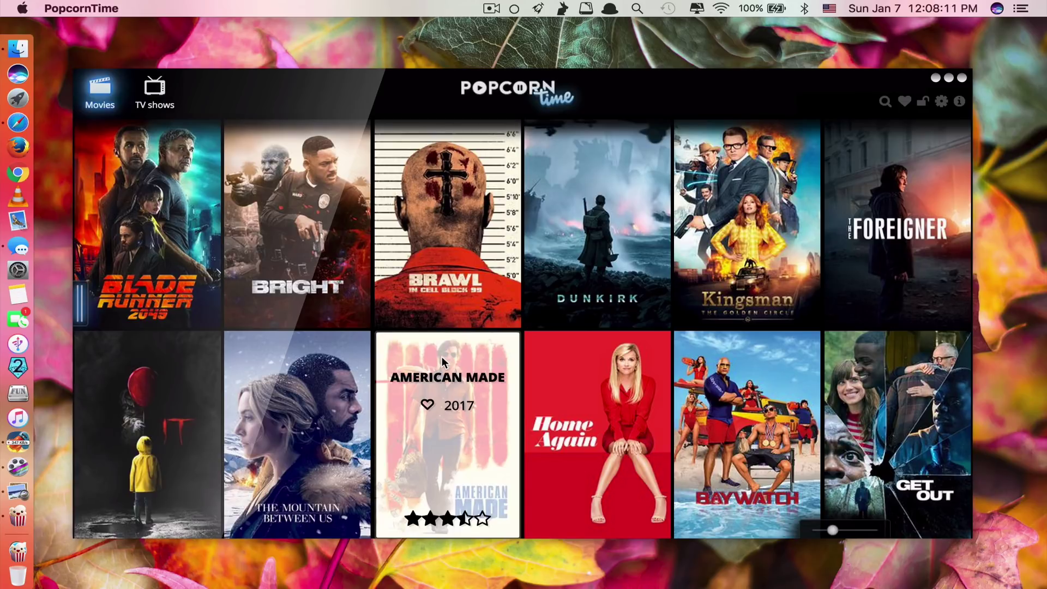
{"action": "scroll", "coordinate": [442, 357], "scroll_direction": "down", "scroll_amount": 5}
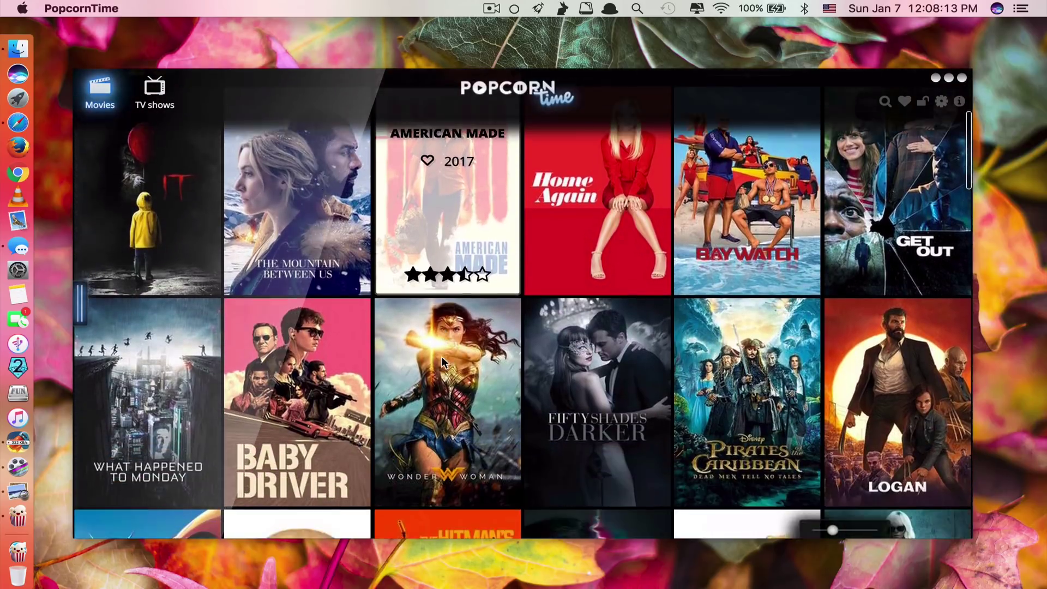
{"action": "scroll", "coordinate": [441, 357], "scroll_direction": "down", "scroll_amount": 5}
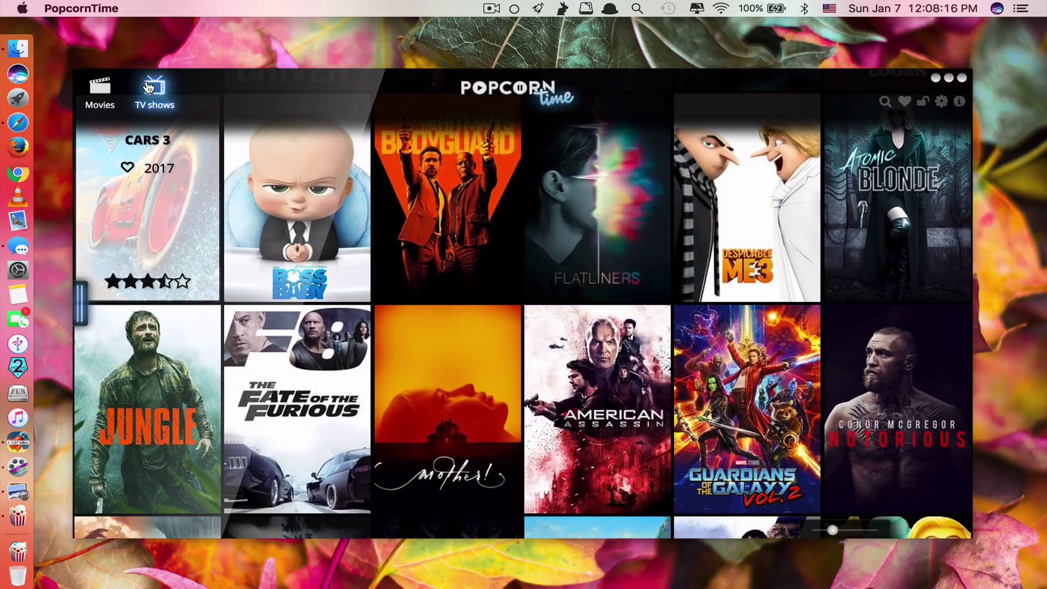
Browse Popcorn Time's TV shows, Anime and Cartoons catalogues.
{"action": "left_click", "coordinate": [149, 87]}
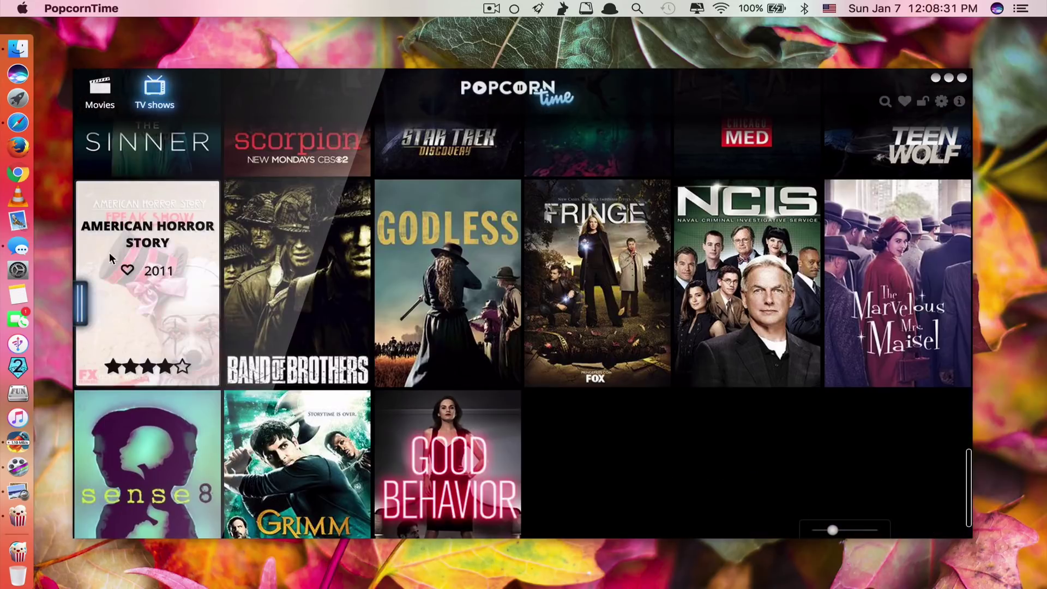
{"action": "mouse_move", "coordinate": [86, 292]}
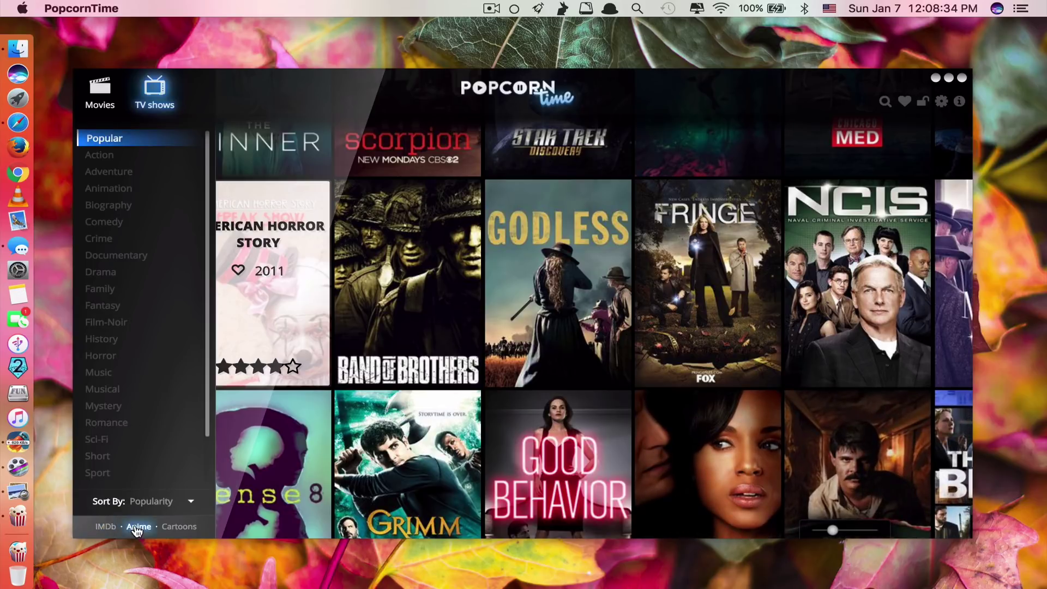
{"action": "left_click", "coordinate": [138, 527]}
{"action": "scroll", "coordinate": [404, 323], "scroll_direction": "down", "scroll_amount": 10}
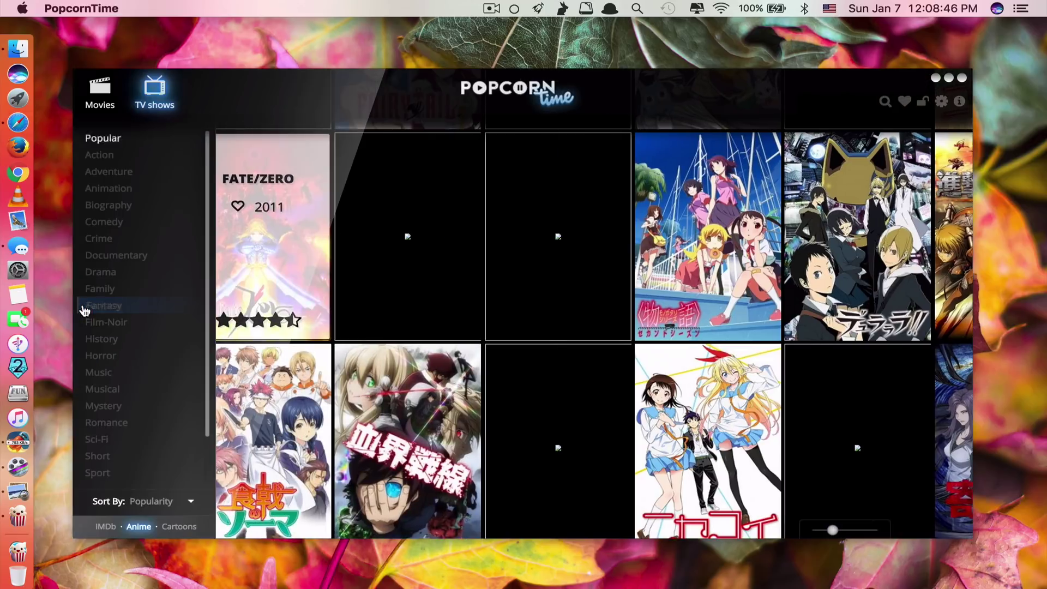
{"action": "left_click", "coordinate": [83, 305]}
{"action": "left_click", "coordinate": [183, 527]}
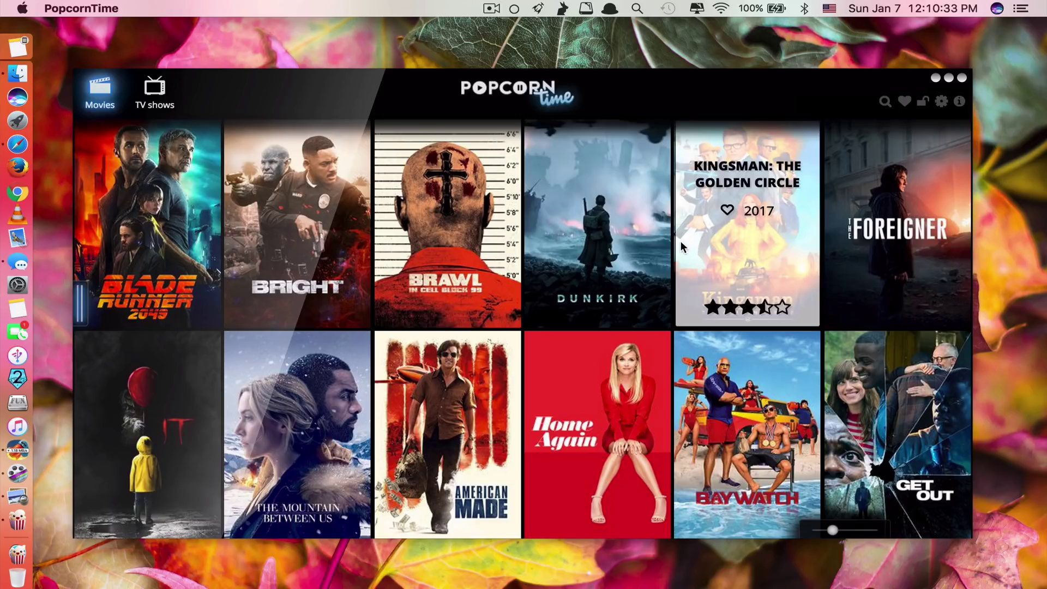
Open Kingsman: The Golden Circle, select 720p quality, and scroll through its details.
{"action": "left_click", "coordinate": [680, 241]}
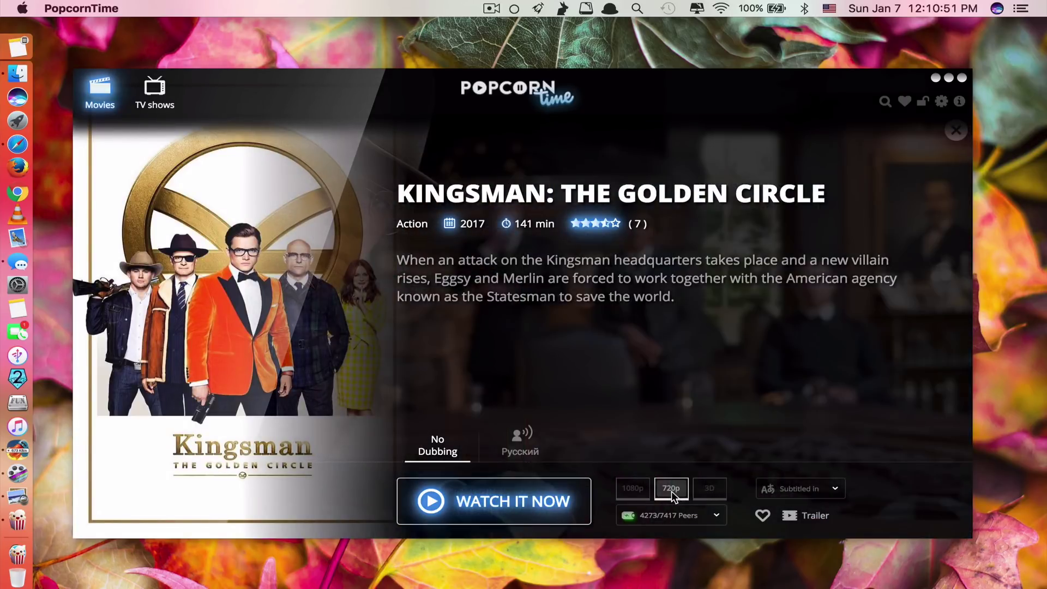
{"action": "left_click", "coordinate": [671, 488]}
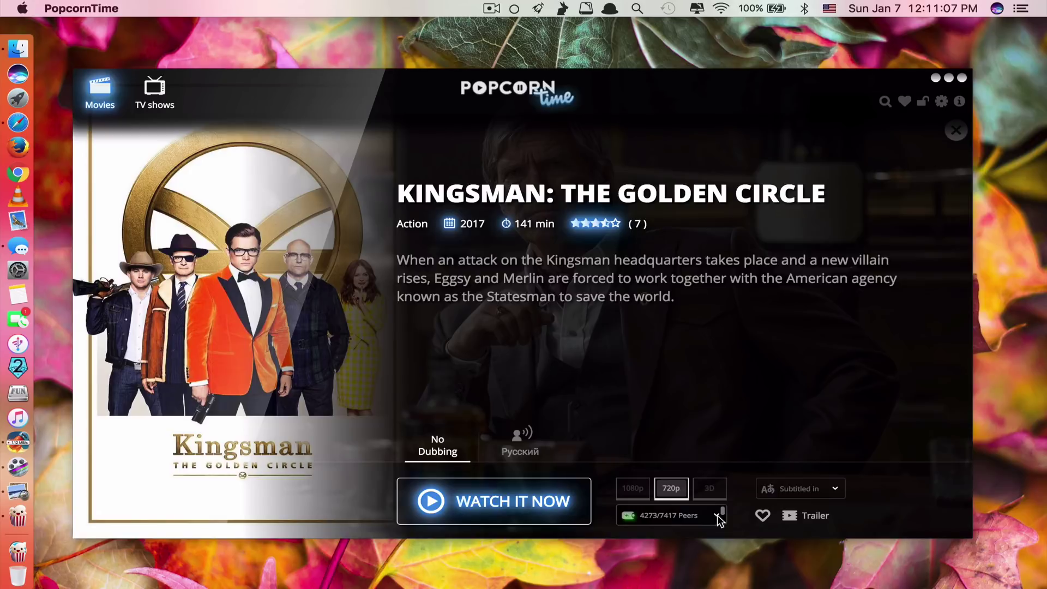
{"action": "scroll", "coordinate": [708, 516], "scroll_direction": "down", "scroll_amount": 3}
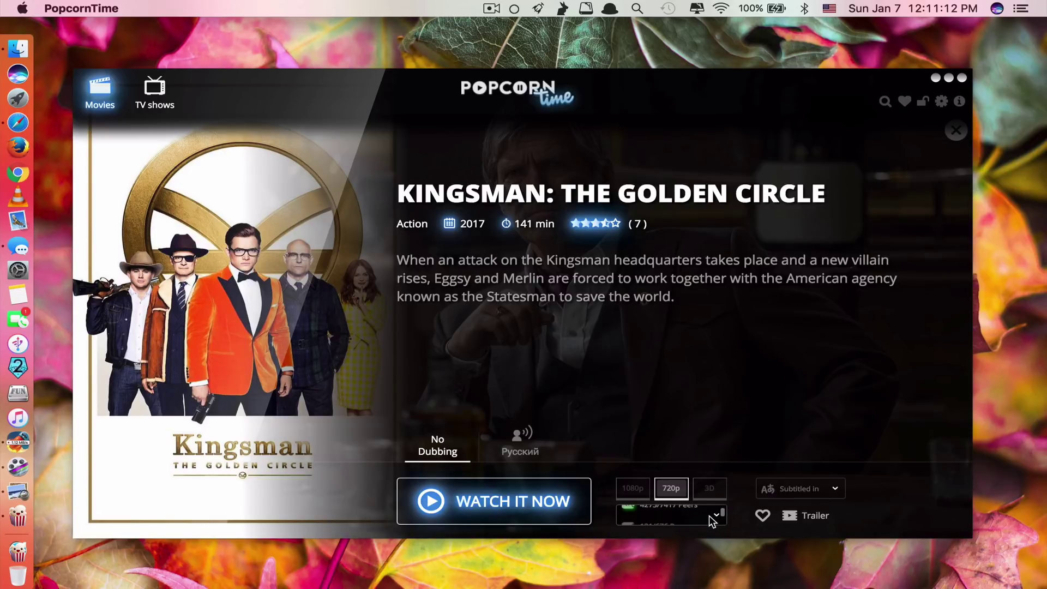
{"action": "scroll", "coordinate": [709, 515], "scroll_direction": "up", "scroll_amount": 2}
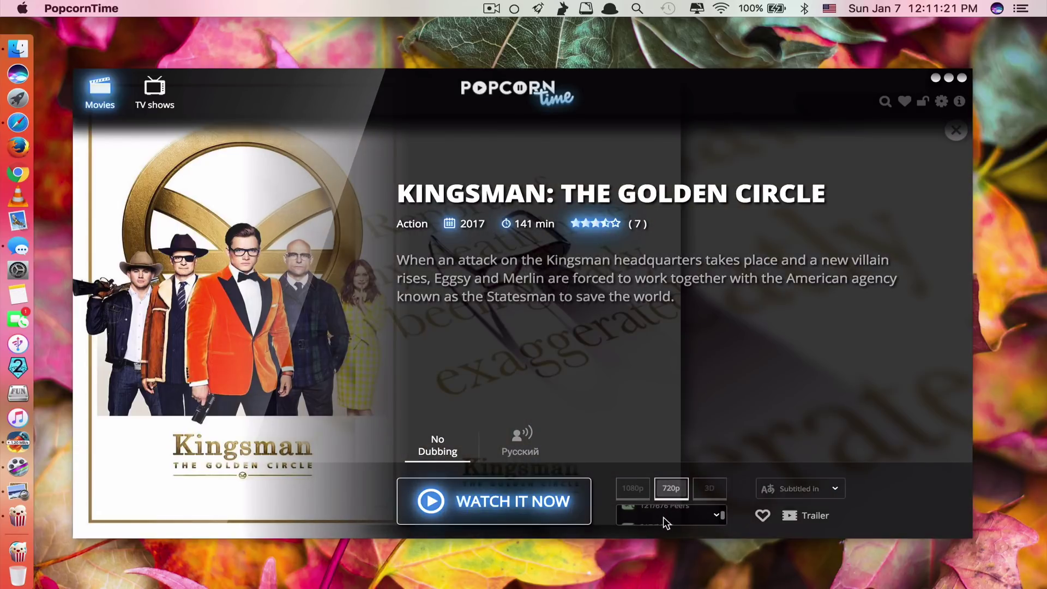
{"action": "scroll", "coordinate": [663, 513], "scroll_direction": "down", "scroll_amount": 1}
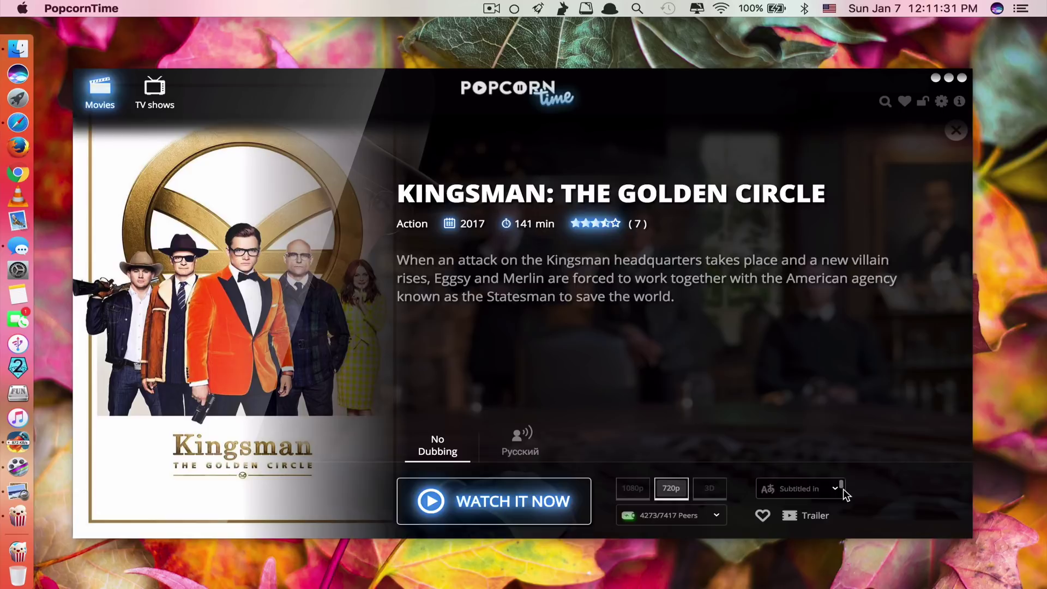
{"action": "scroll", "coordinate": [843, 488], "scroll_direction": "down", "scroll_amount": 1}
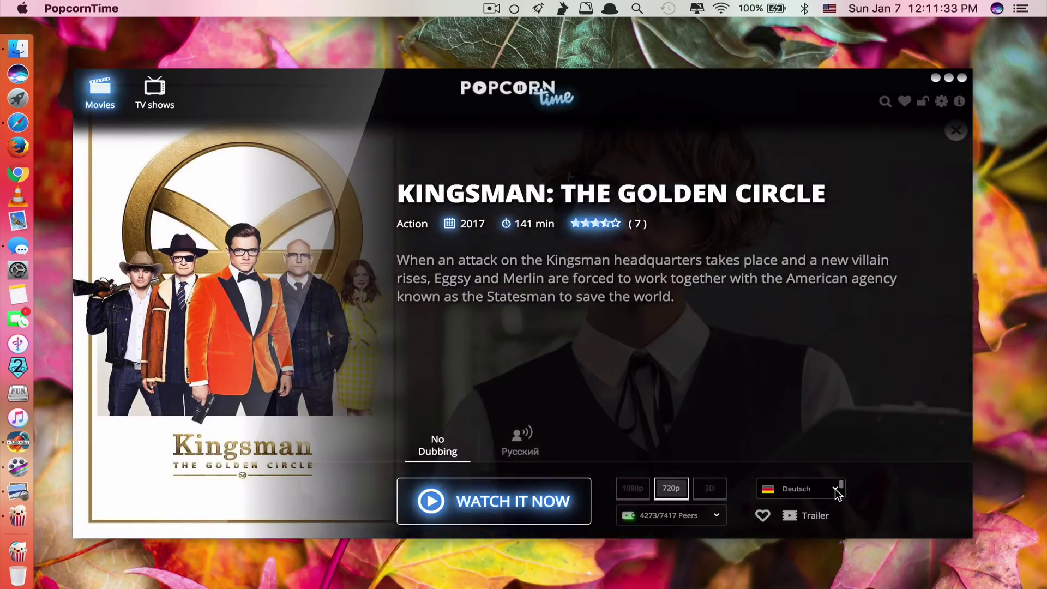
{"action": "scroll", "coordinate": [835, 488], "scroll_direction": "down", "scroll_amount": 4}
{"action": "scroll", "coordinate": [835, 489], "scroll_direction": "down", "scroll_amount": 3}
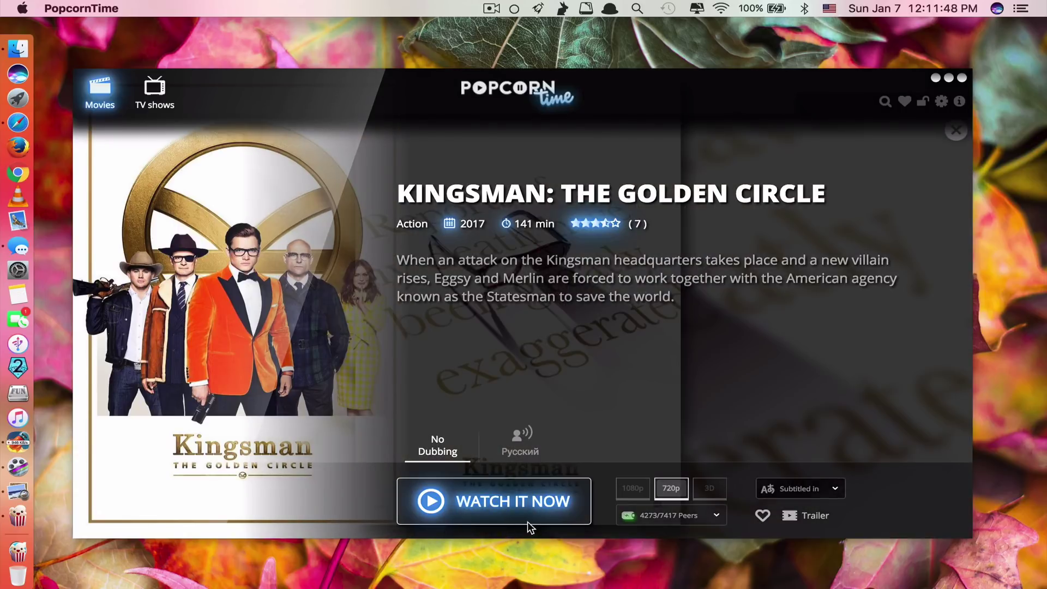
{"action": "left_click", "coordinate": [527, 521]}
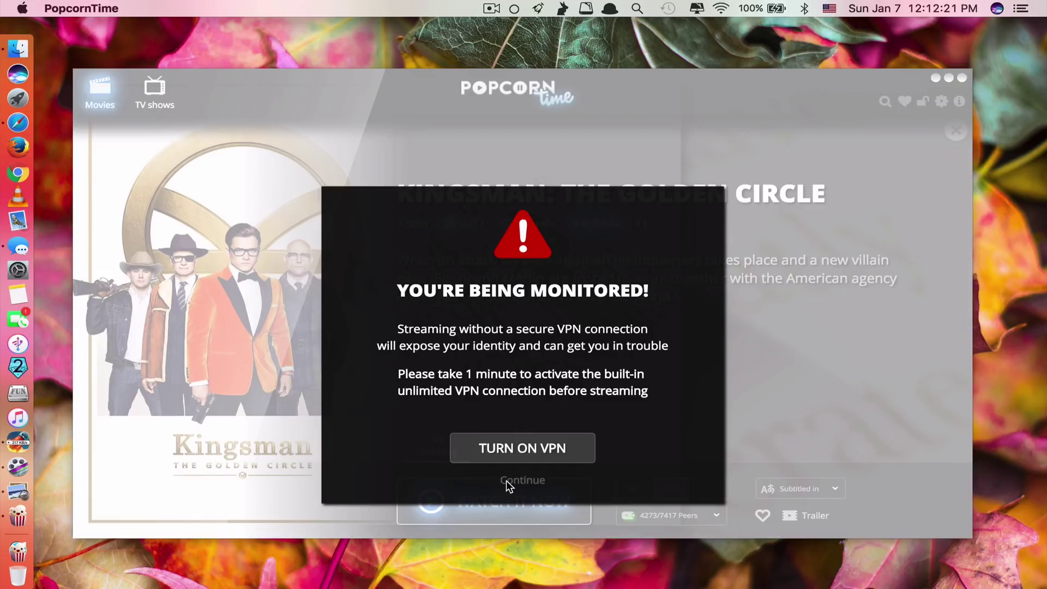
{"action": "left_click", "coordinate": [520, 481]}
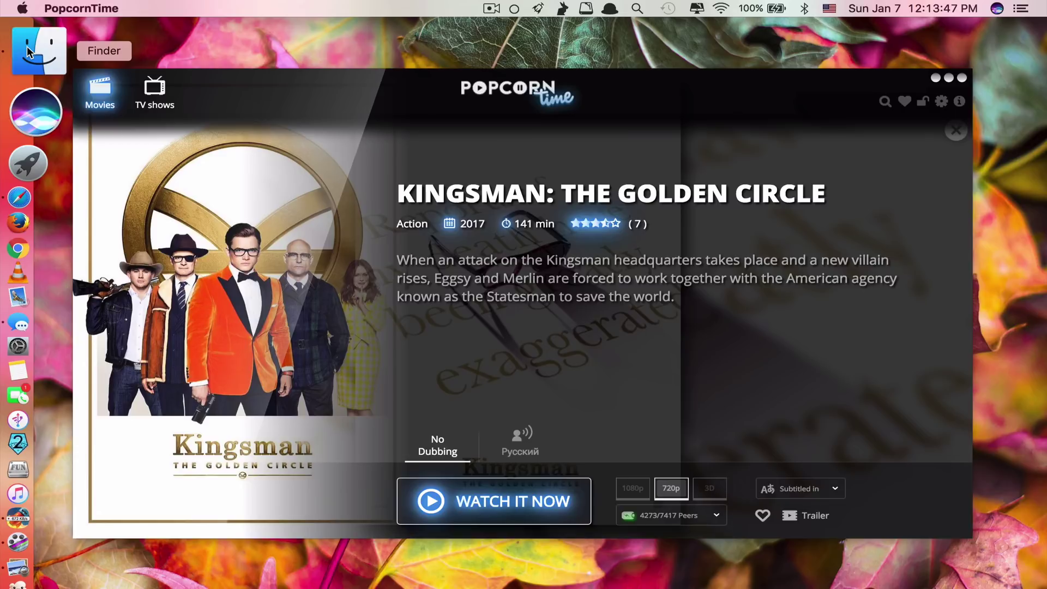
Inspect the Downloads/PopcornTime episode folders in Finder, then show Popcorn Time's TV shows.
{"action": "left_click", "coordinate": [30, 52]}
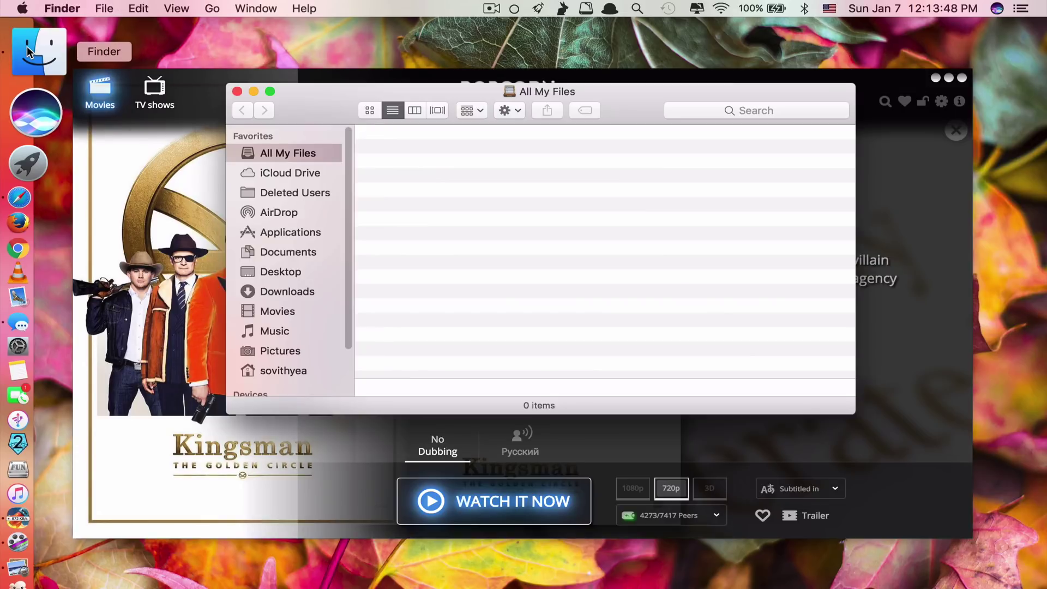
{"action": "left_click", "coordinate": [287, 292]}
{"action": "scroll", "coordinate": [480, 189], "scroll_direction": "up", "scroll_amount": 15}
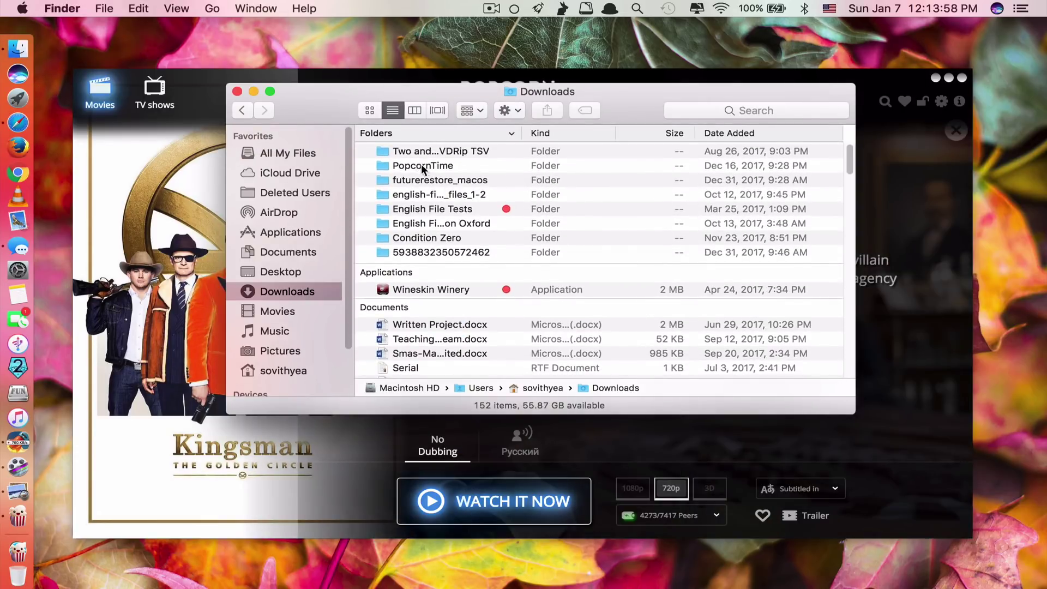
{"action": "double_click", "coordinate": [421, 165]}
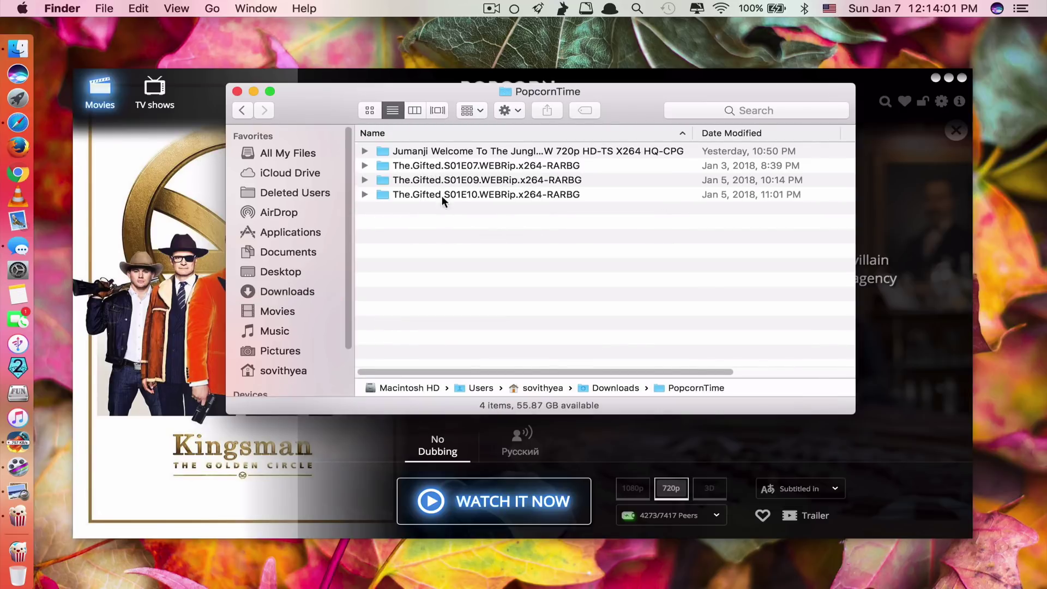
{"action": "double_click", "coordinate": [453, 192]}
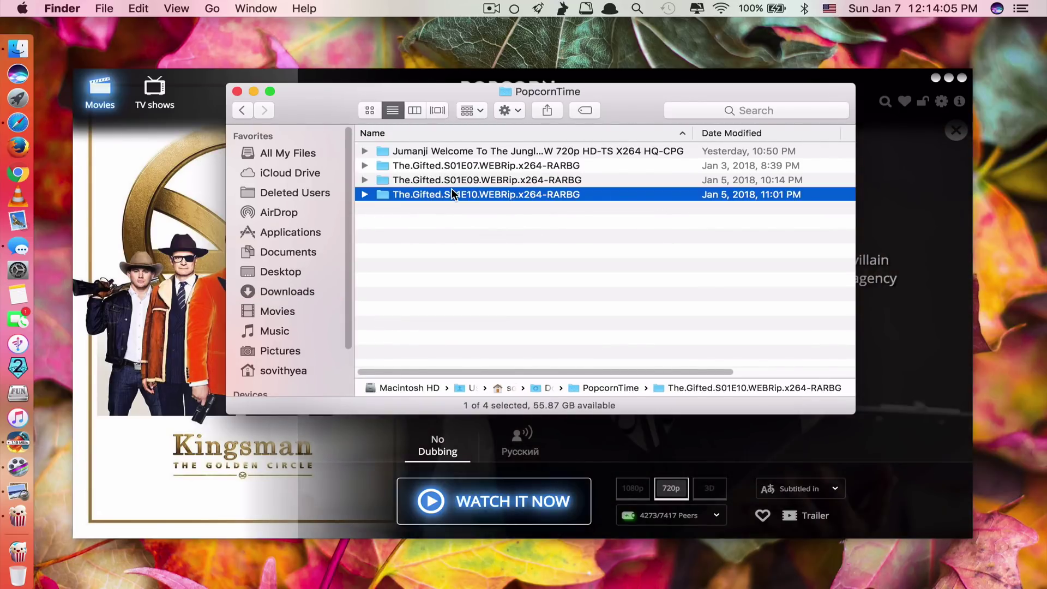
{"action": "key", "text": "super+bracketleft"}
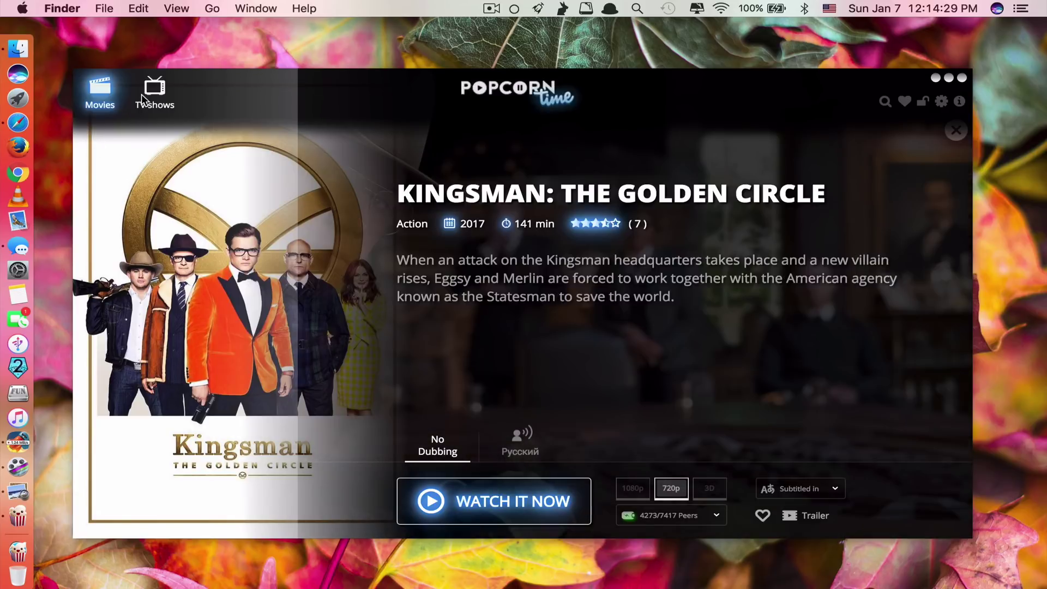
{"action": "left_click", "coordinate": [145, 101]}
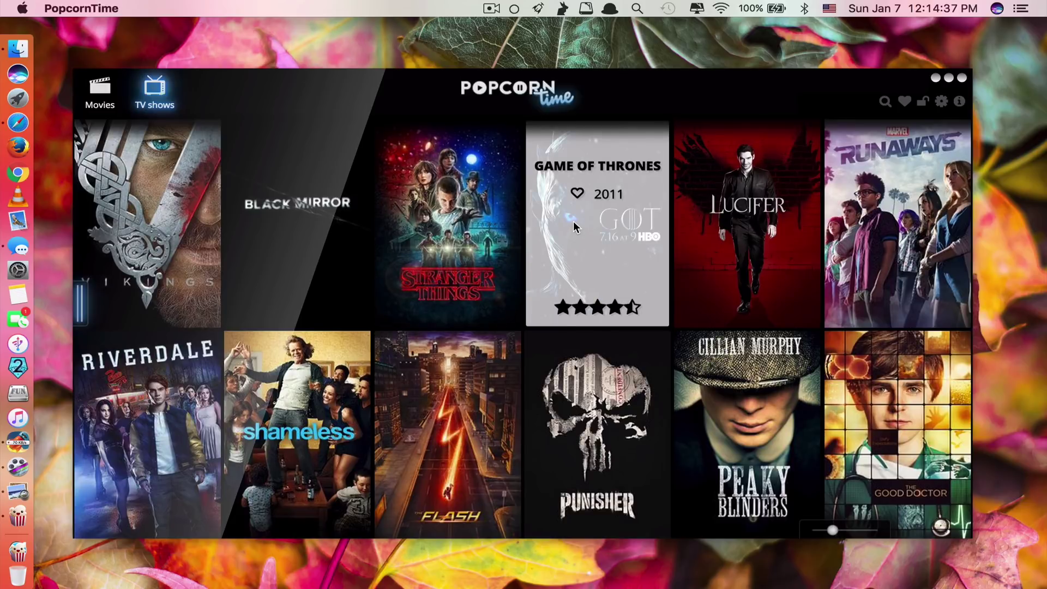
Scroll down through the Popcorn Time TV shows grid and back up.
{"action": "scroll", "coordinate": [589, 218], "scroll_direction": "down", "scroll_amount": 2}
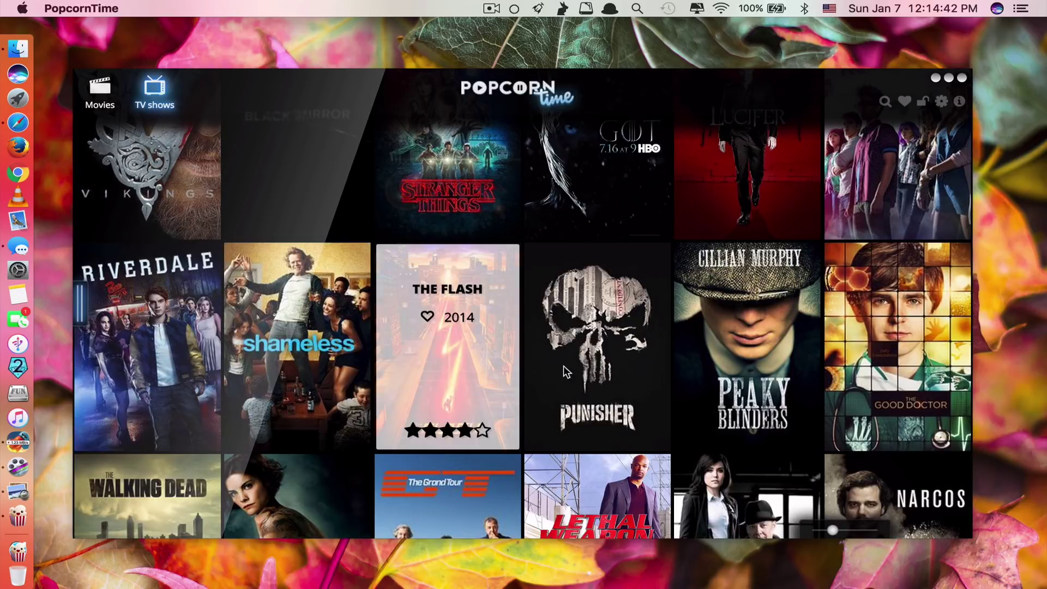
{"action": "scroll", "coordinate": [565, 366], "scroll_direction": "down", "scroll_amount": 4}
{"action": "scroll", "coordinate": [565, 365], "scroll_direction": "down", "scroll_amount": 3}
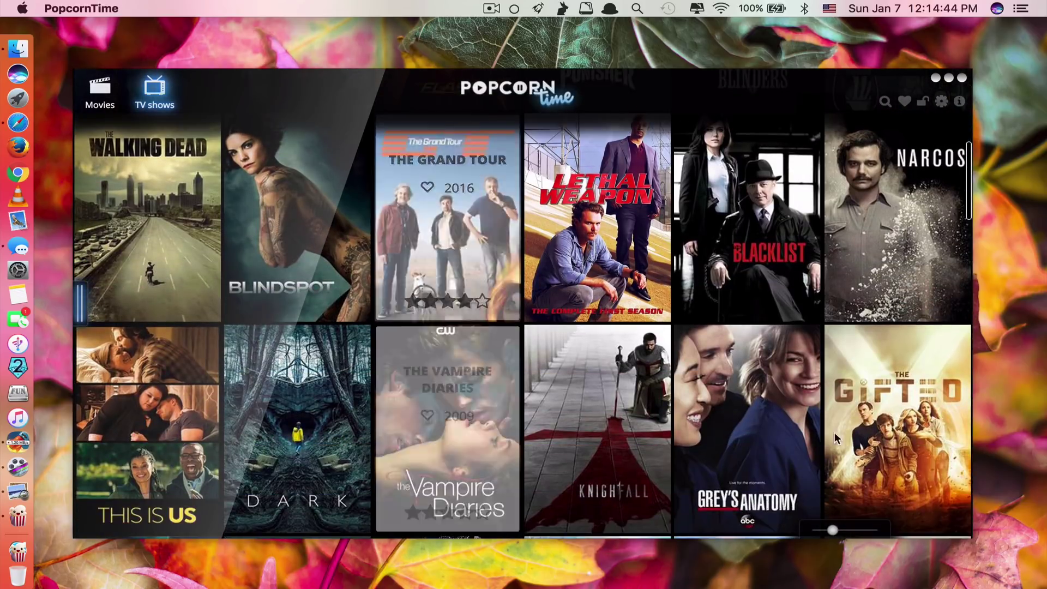
{"action": "scroll", "coordinate": [453, 315], "scroll_direction": "down", "scroll_amount": 6}
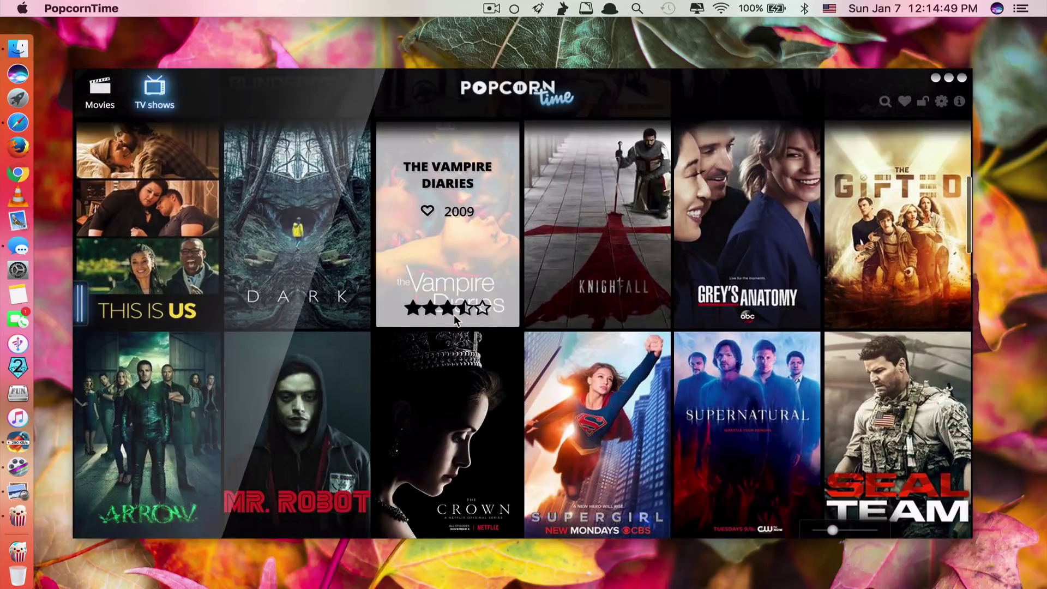
{"action": "scroll", "coordinate": [478, 368], "scroll_direction": "down", "scroll_amount": 4}
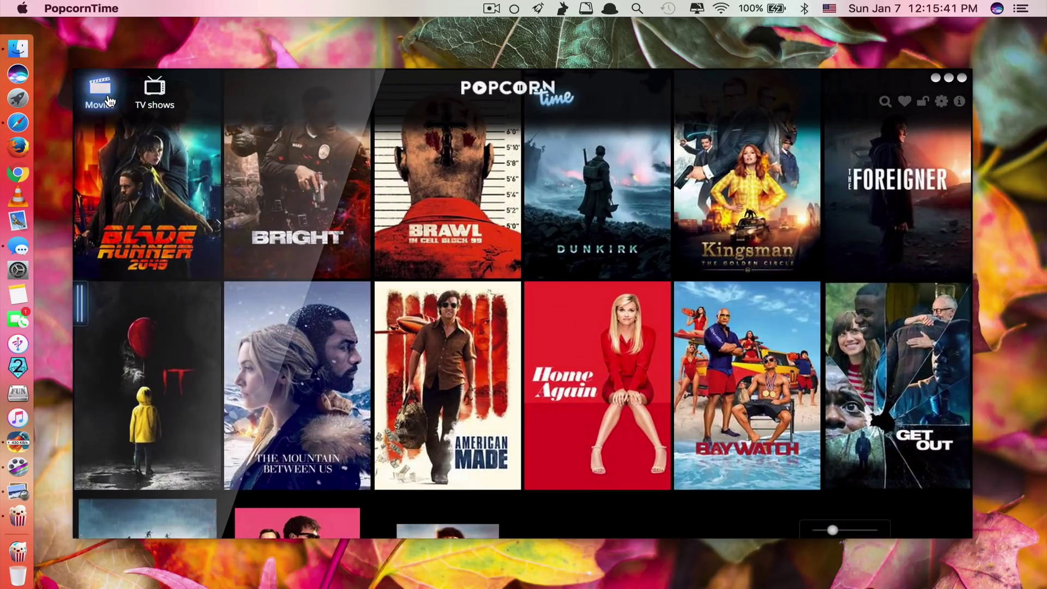
{"action": "scroll", "coordinate": [780, 260], "scroll_direction": "up", "scroll_amount": 2}
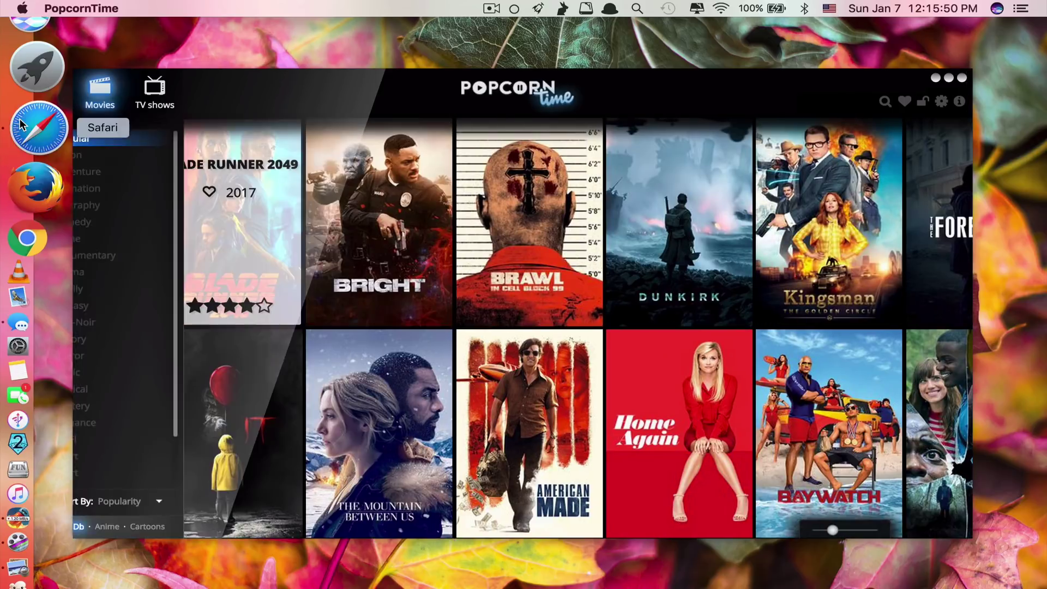
In Safari, search Google for 'popcorn time for mac' and open the popcorntime.sh result.
{"action": "left_click", "coordinate": [20, 125]}
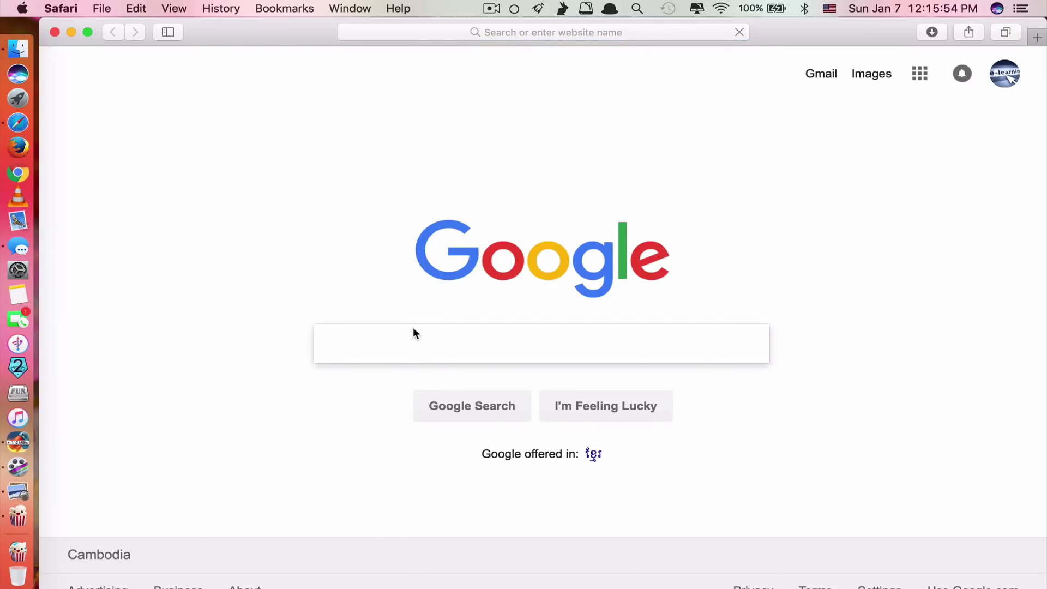
{"action": "type", "text": "popcorn app"}
{"action": "key", "text": "BackSpace"}
{"action": "key", "text": "BackSpace"}
{"action": "key", "text": "BackSpace"}
{"action": "type", "text": "time"}
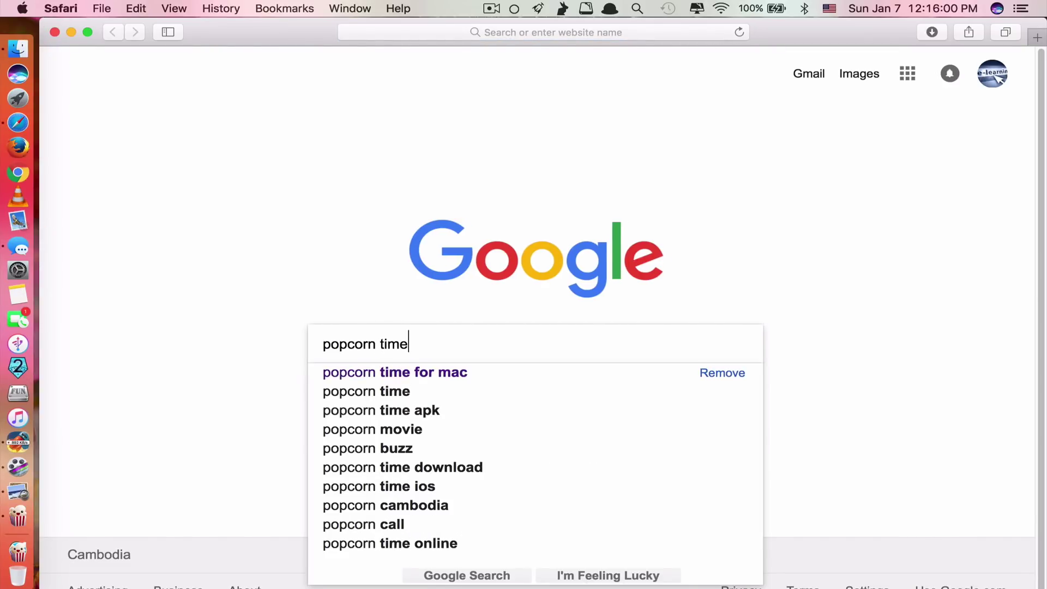
{"action": "type", "text": " for mac"}
{"action": "key", "text": "Return"}
{"action": "left_click", "coordinate": [355, 208]}
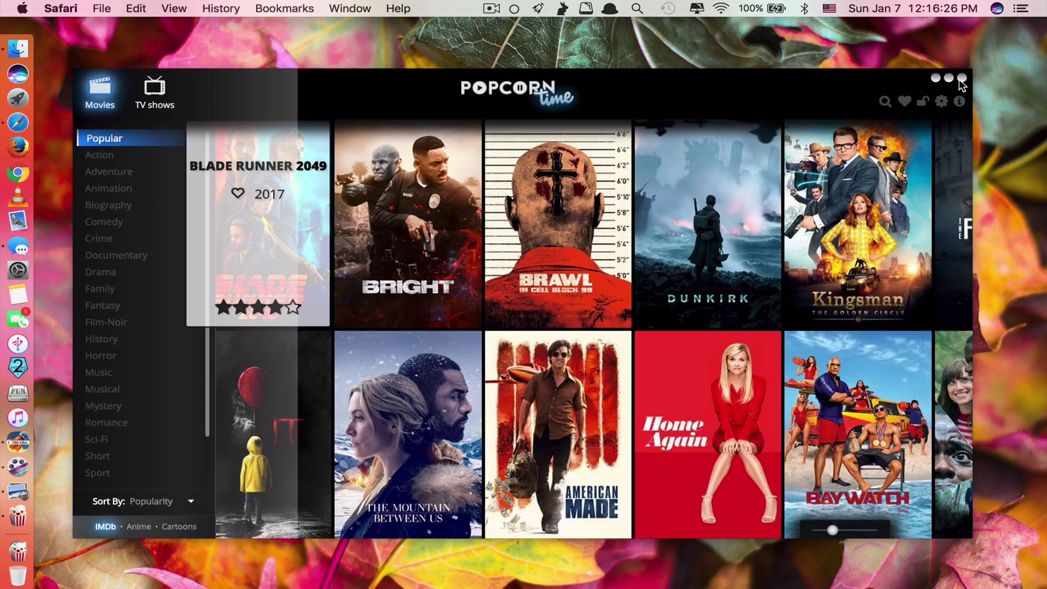
Quit Popcorn Time and launch EverWeb, moving its Projects window slightly left.
{"action": "left_click", "coordinate": [966, 77]}
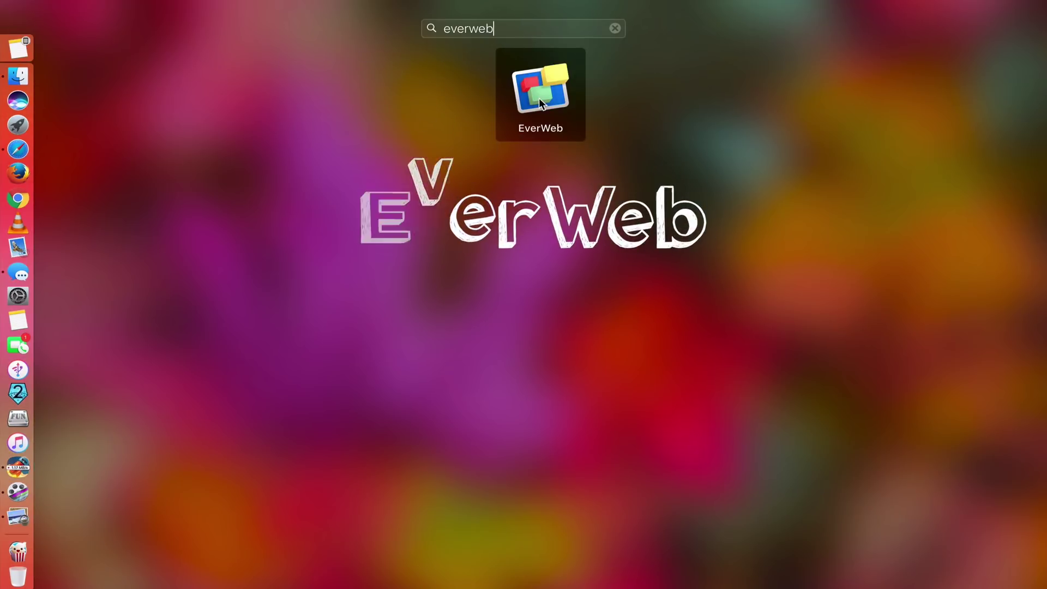
{"action": "left_click", "coordinate": [538, 97]}
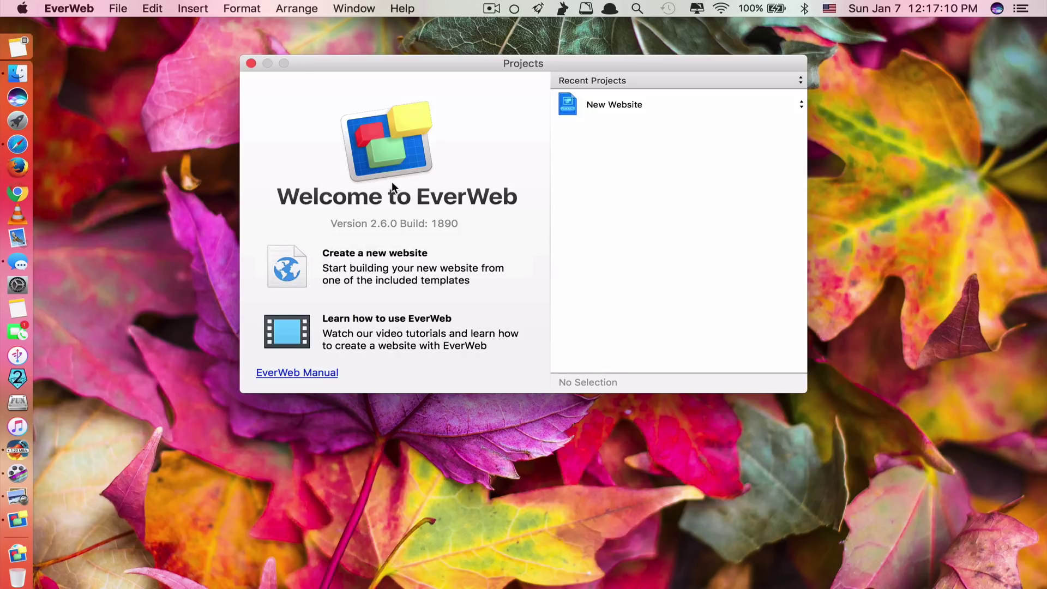
{"action": "left_click_drag", "start_coordinate": [440, 64], "coordinate": [412, 63]}
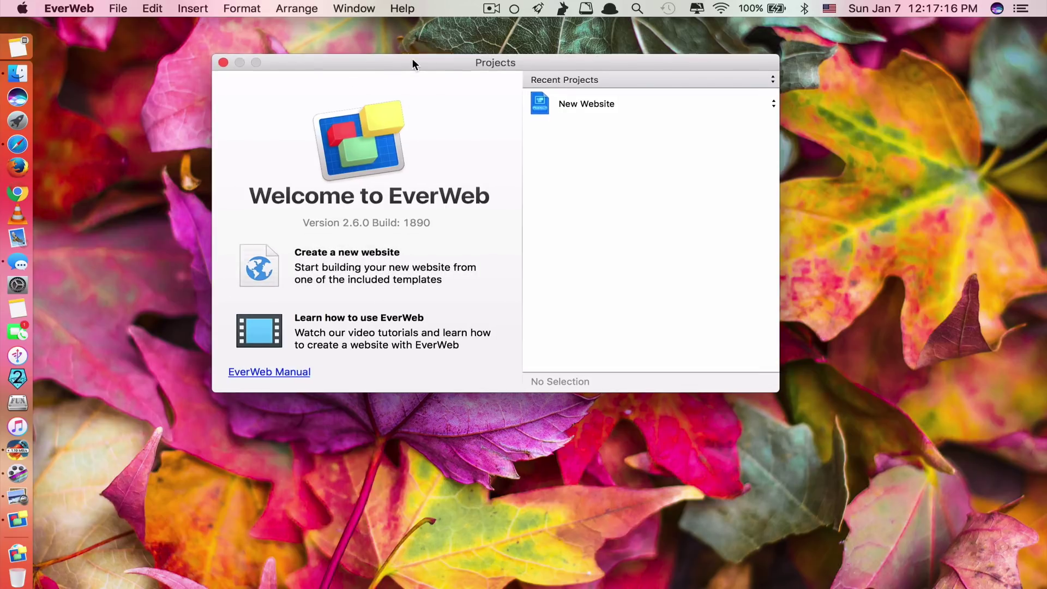
Delete the New Website project from its actions menu and confirm.
{"action": "left_click", "coordinate": [571, 105]}
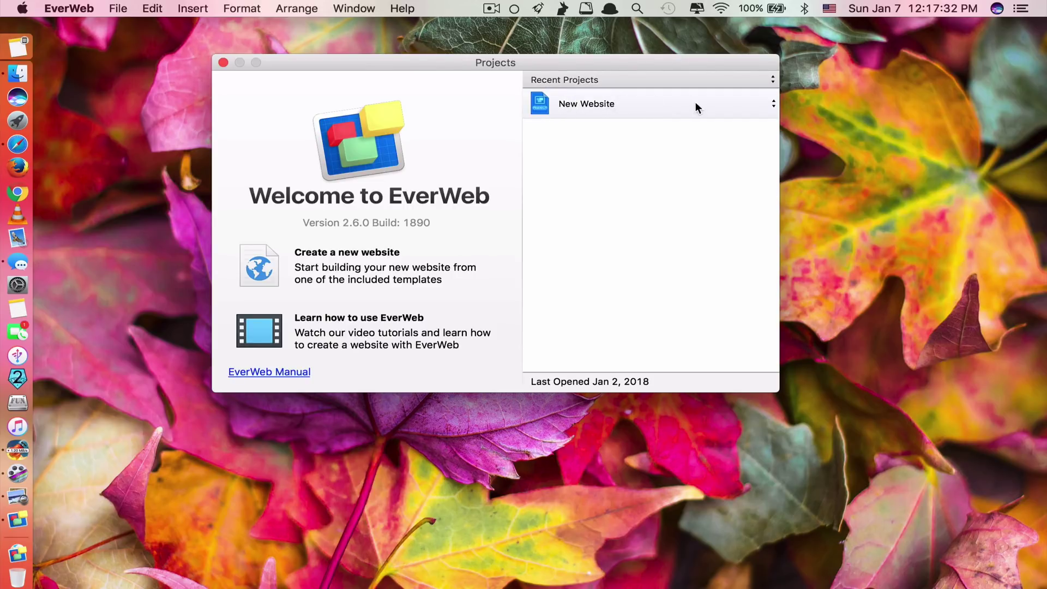
{"action": "left_click", "coordinate": [773, 103]}
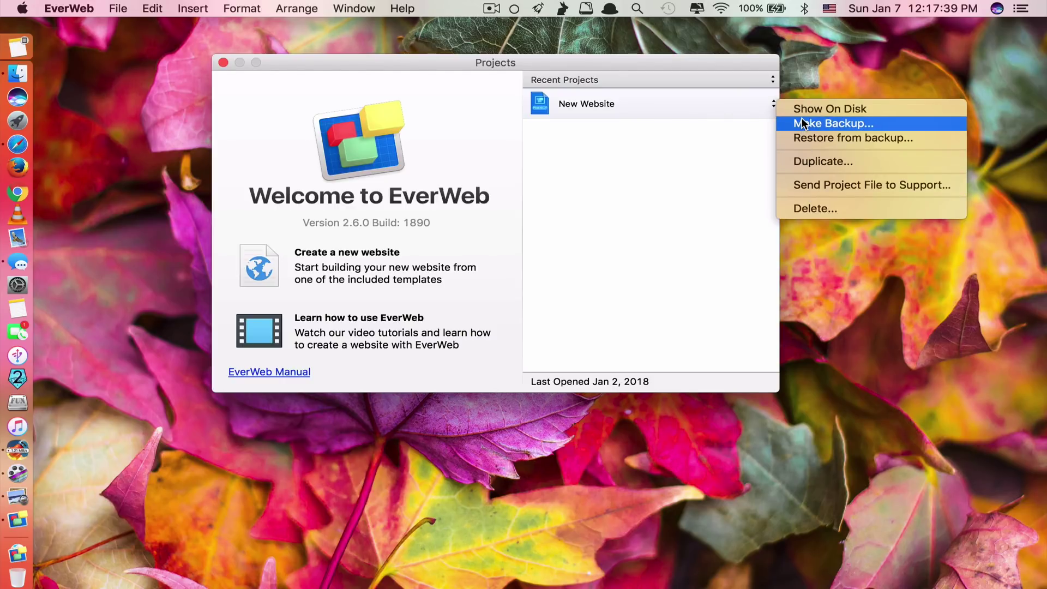
{"action": "left_click", "coordinate": [803, 207]}
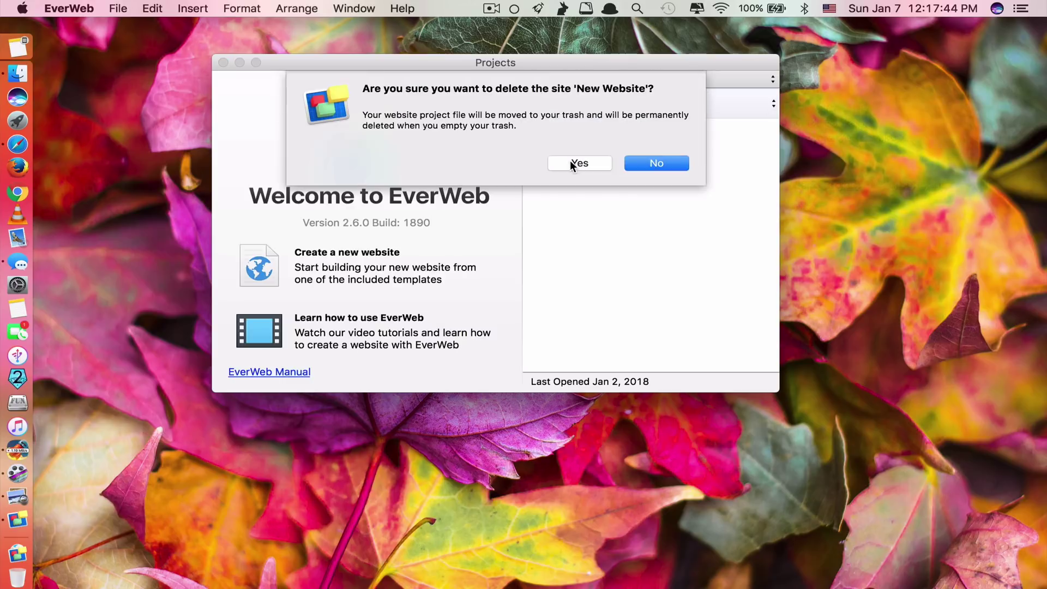
{"action": "key", "text": "Return"}
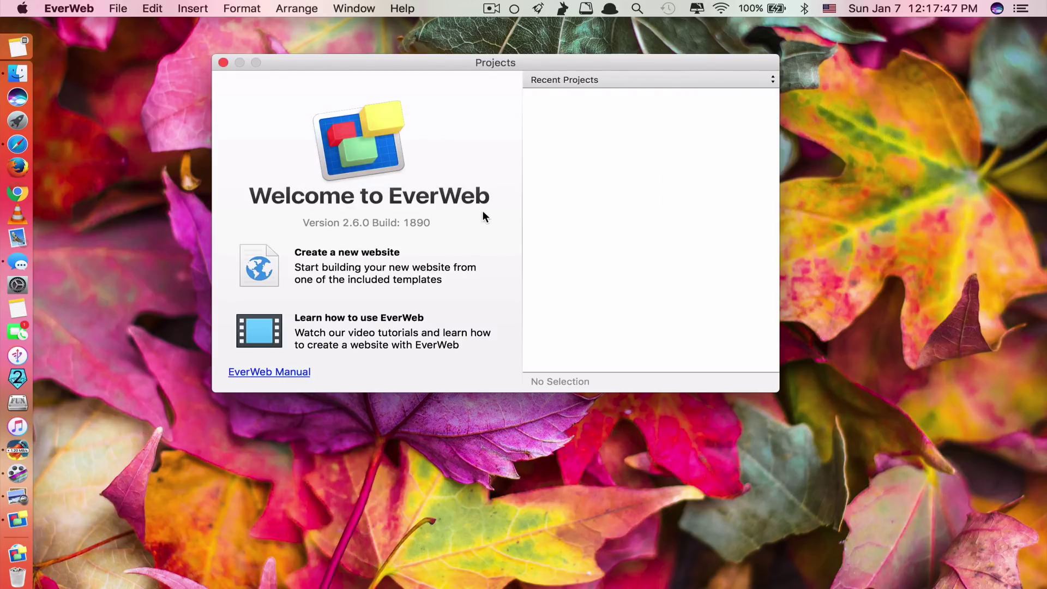
Start a new website and preview the Algonquin template, including its Photos page design.
{"action": "left_click", "coordinate": [330, 272]}
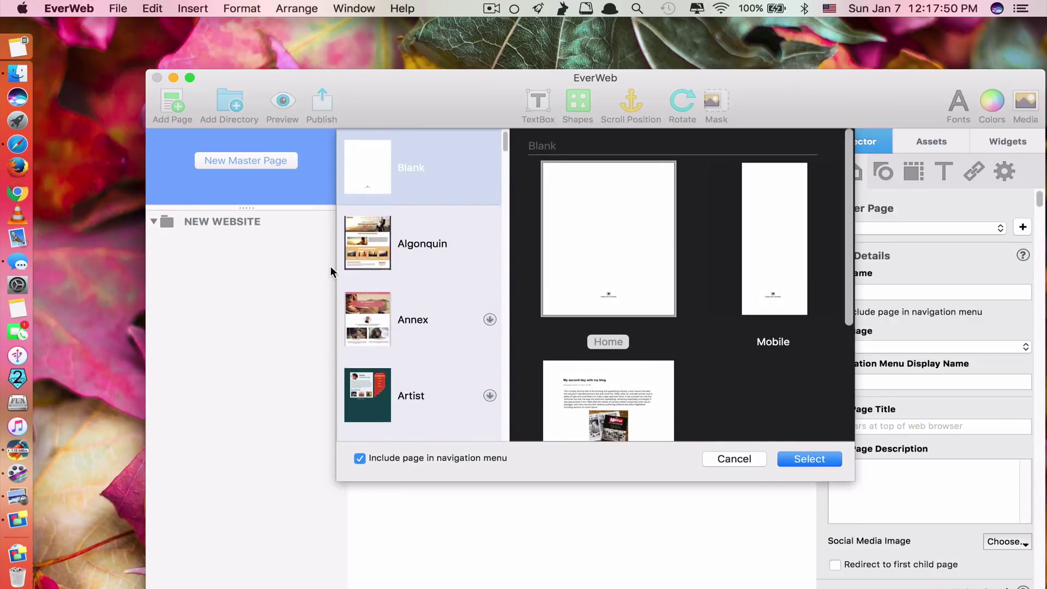
{"action": "left_click", "coordinate": [453, 229]}
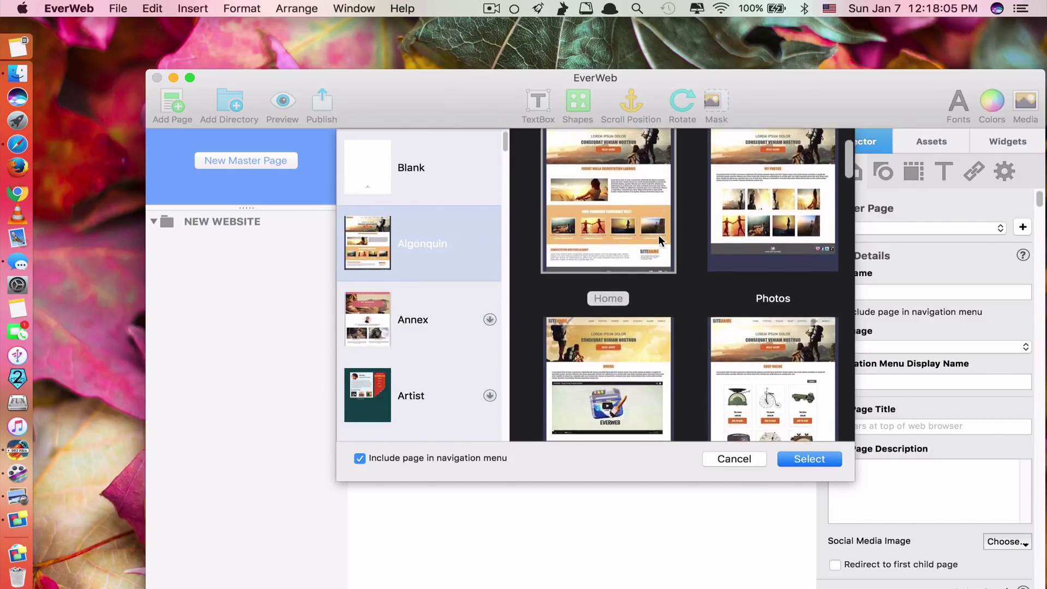
{"action": "left_click", "coordinate": [725, 260]}
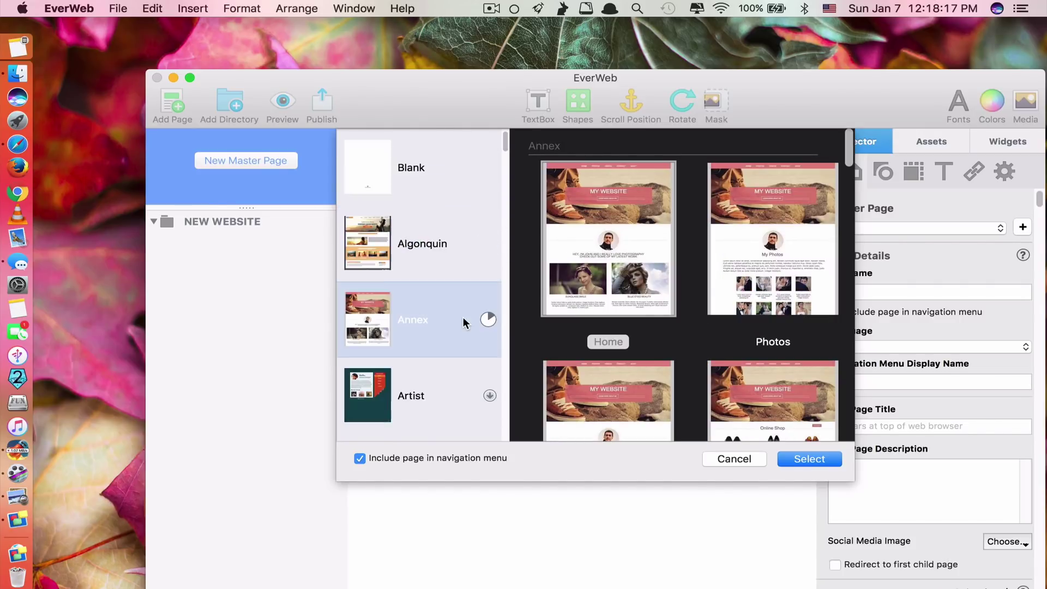
{"action": "scroll", "coordinate": [463, 316], "scroll_direction": "down", "scroll_amount": 5}
{"action": "scroll", "coordinate": [465, 303], "scroll_direction": "up", "scroll_amount": 5}
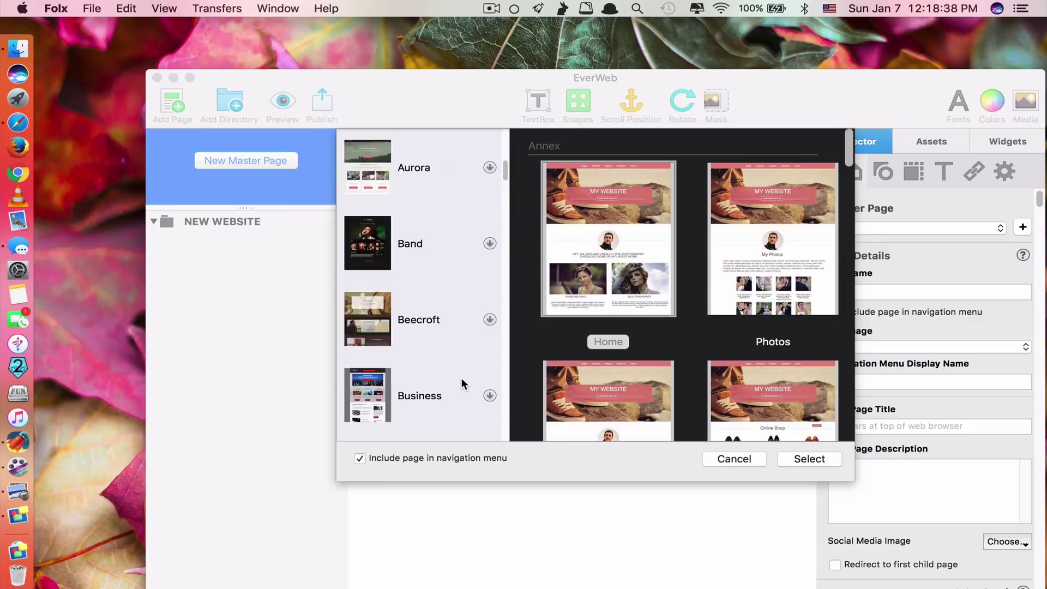
{"action": "scroll", "coordinate": [461, 379], "scroll_direction": "down", "scroll_amount": 2}
{"action": "scroll", "coordinate": [462, 379], "scroll_direction": "up", "scroll_amount": 5}
Browse the Artist, Band, Aurora, Beecroft, Solitude, Jewelry and Kawartha templates, then pick Woodbine's Home page.
{"action": "left_click", "coordinate": [460, 382]}
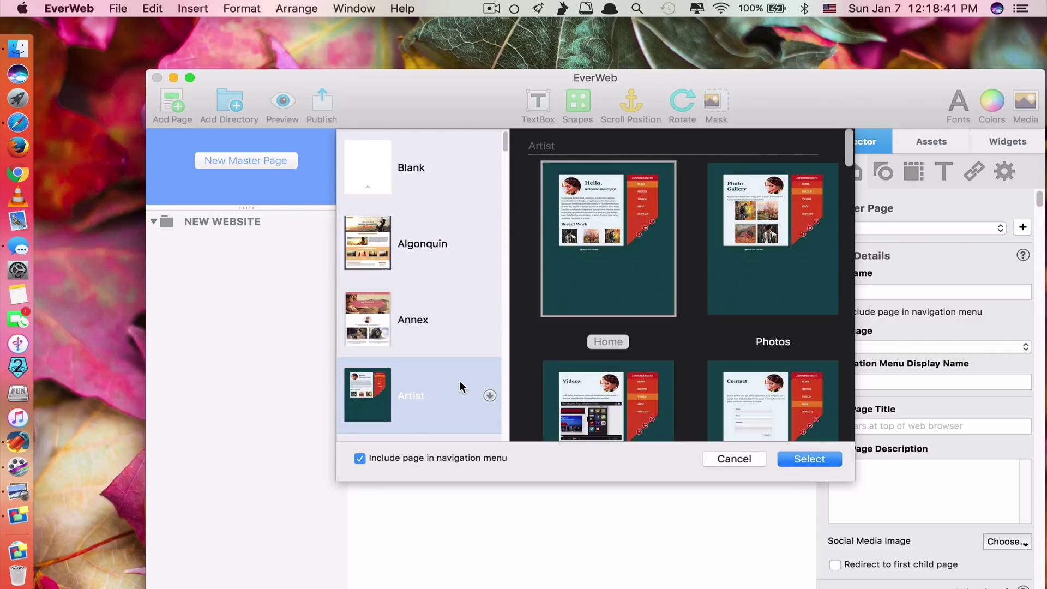
{"action": "scroll", "coordinate": [464, 393], "scroll_direction": "down", "scroll_amount": 3}
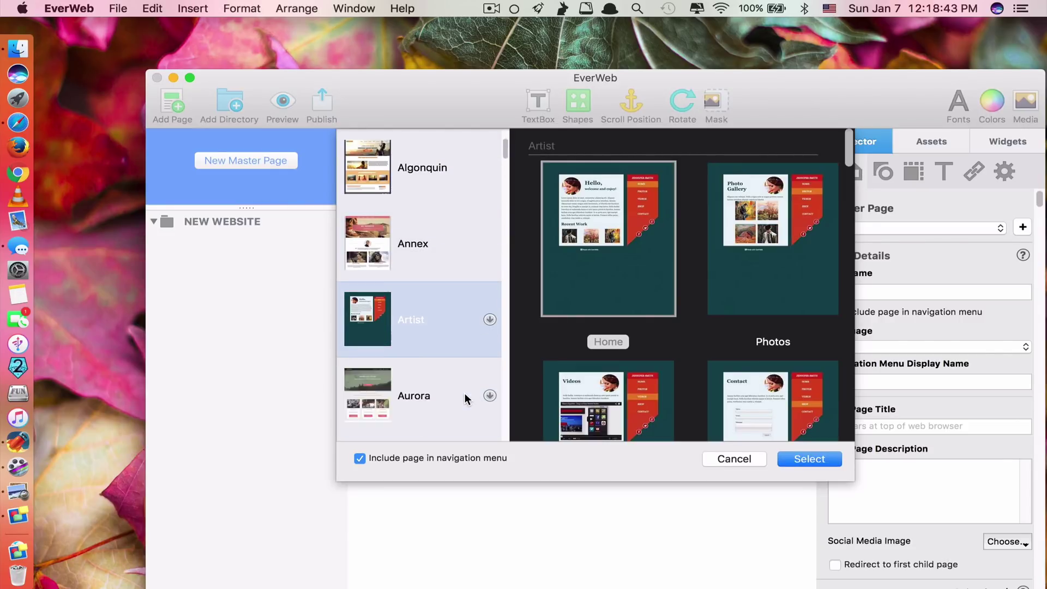
{"action": "left_click", "coordinate": [447, 311]}
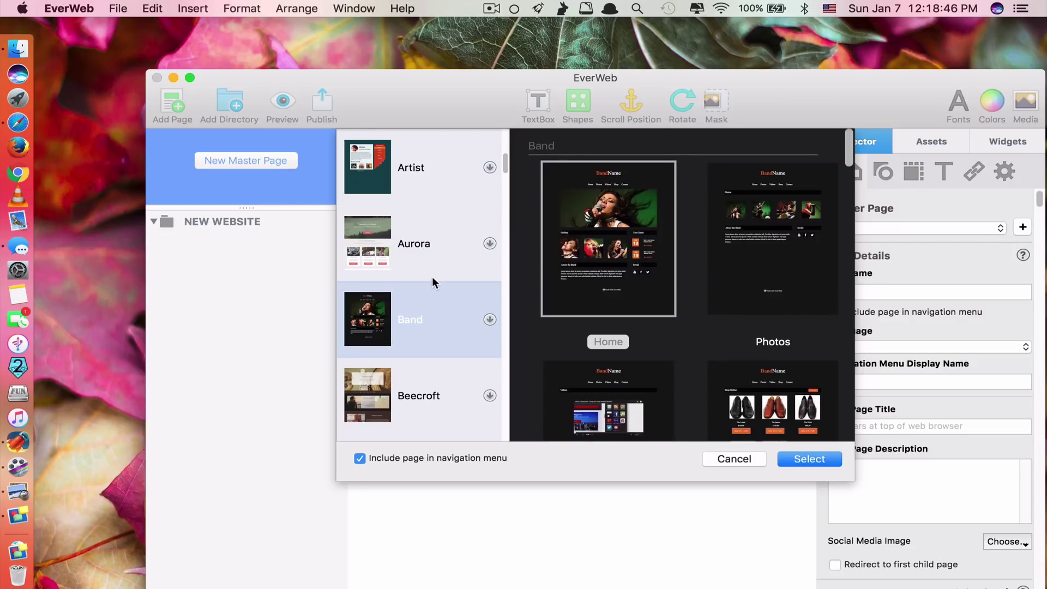
{"action": "left_click", "coordinate": [434, 250]}
{"action": "scroll", "coordinate": [625, 341], "scroll_direction": "down", "scroll_amount": 10}
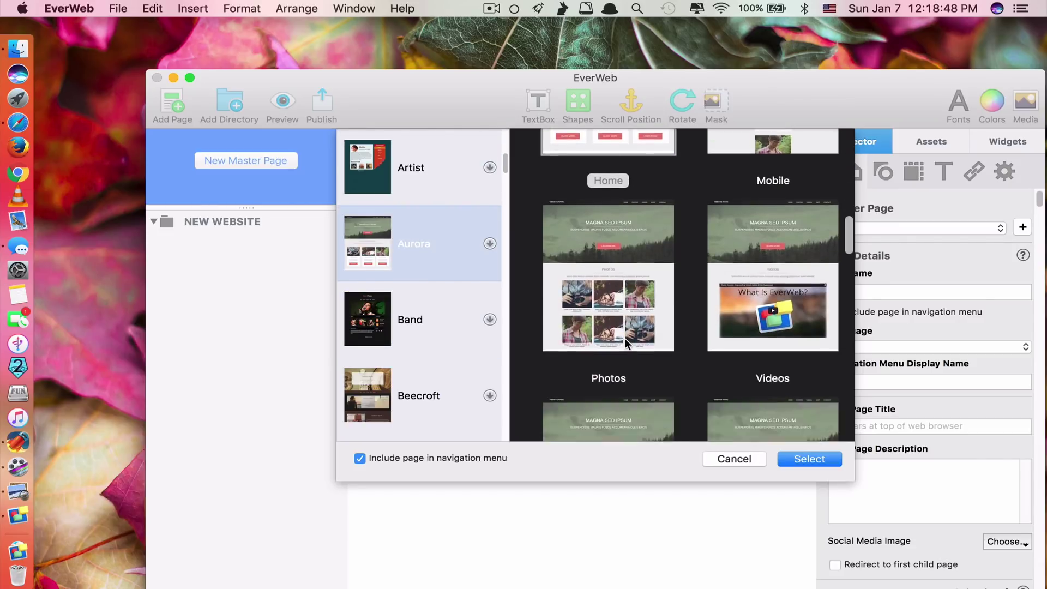
{"action": "left_click", "coordinate": [406, 325]}
{"action": "left_click", "coordinate": [407, 362]}
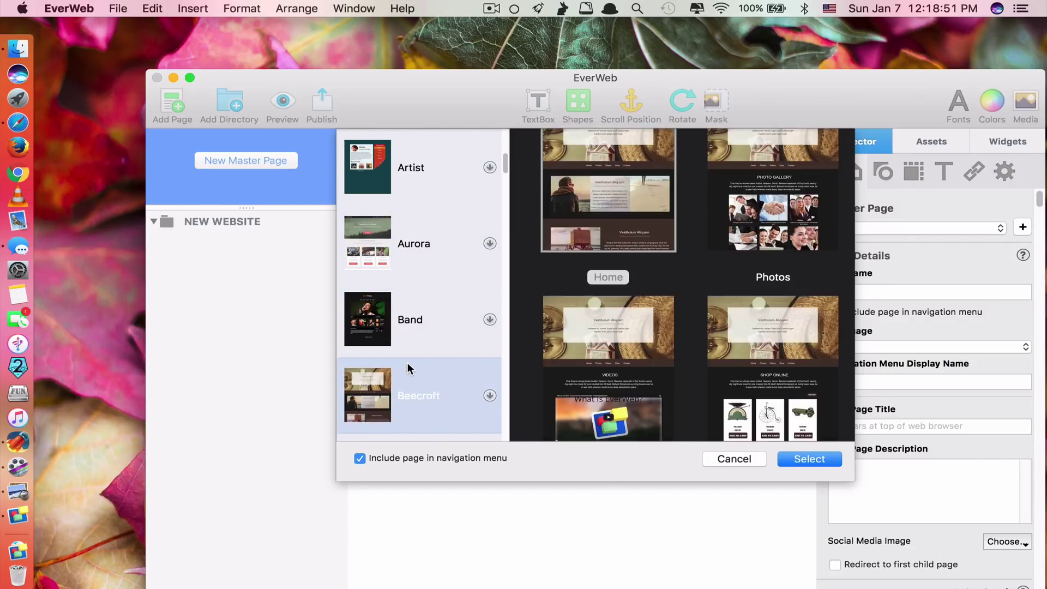
{"action": "scroll", "coordinate": [406, 273], "scroll_direction": "down", "scroll_amount": 15}
{"action": "left_click", "coordinate": [405, 203]}
{"action": "scroll", "coordinate": [407, 202], "scroll_direction": "up", "scroll_amount": 8}
{"action": "scroll", "coordinate": [407, 202], "scroll_direction": "up", "scroll_amount": 3}
{"action": "left_click", "coordinate": [414, 174]}
{"action": "left_click", "coordinate": [407, 230]}
{"action": "scroll", "coordinate": [404, 333], "scroll_direction": "down", "scroll_amount": 15}
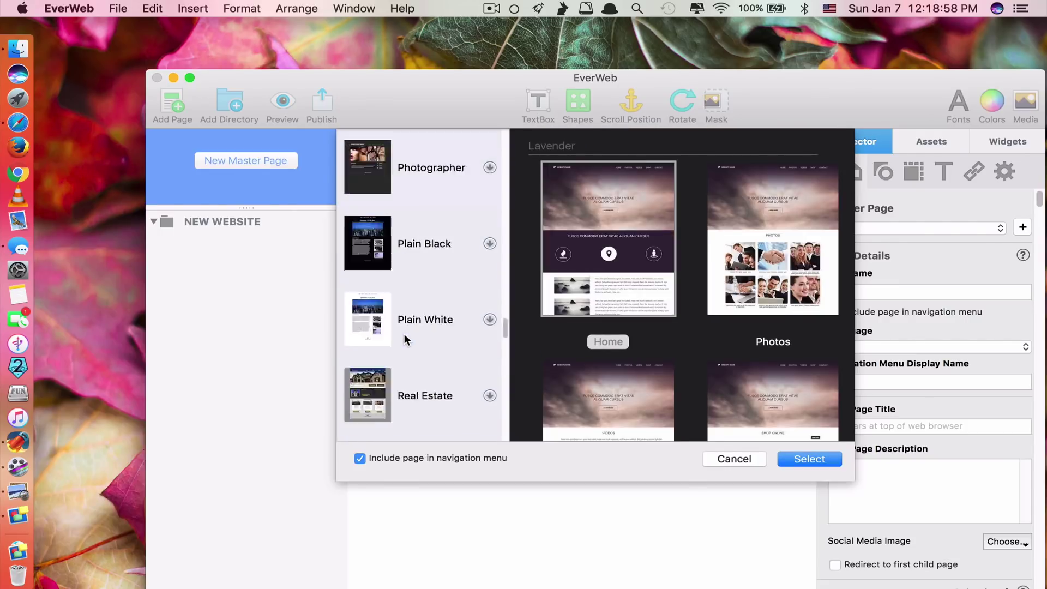
{"action": "left_click", "coordinate": [406, 393]}
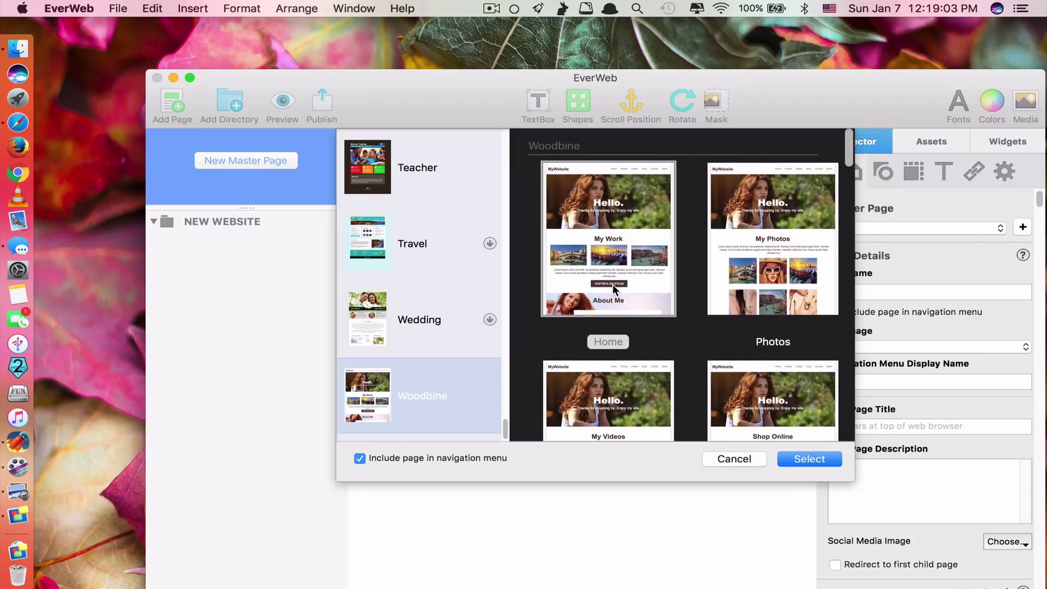
{"action": "left_click", "coordinate": [608, 266]}
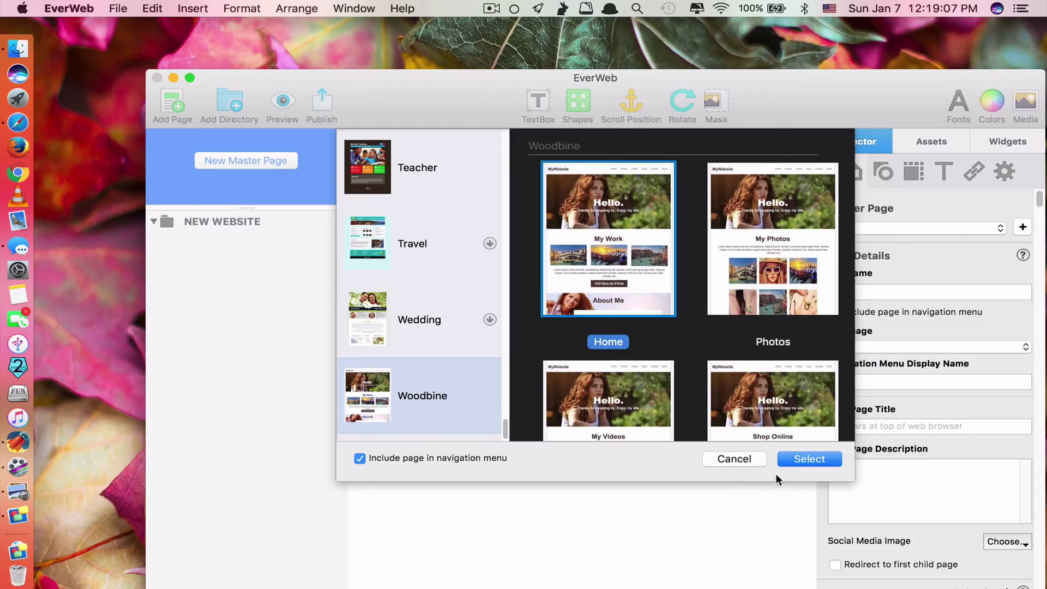
Add the Woodbine Home page and delete the large banner image behind Hello.
{"action": "left_click", "coordinate": [797, 458]}
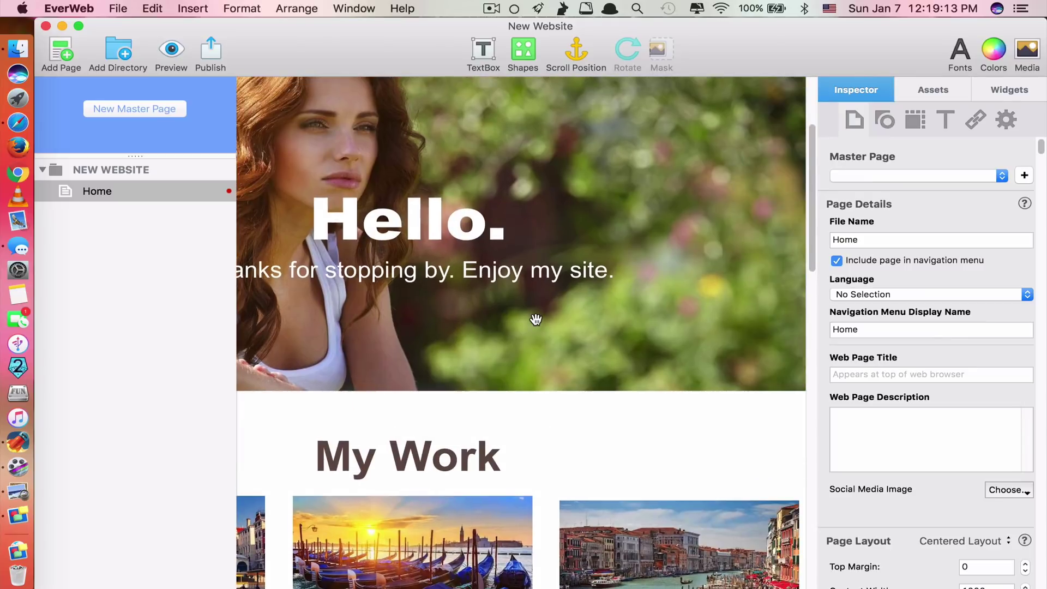
{"action": "scroll", "coordinate": [536, 320], "scroll_direction": "down", "scroll_amount": 10}
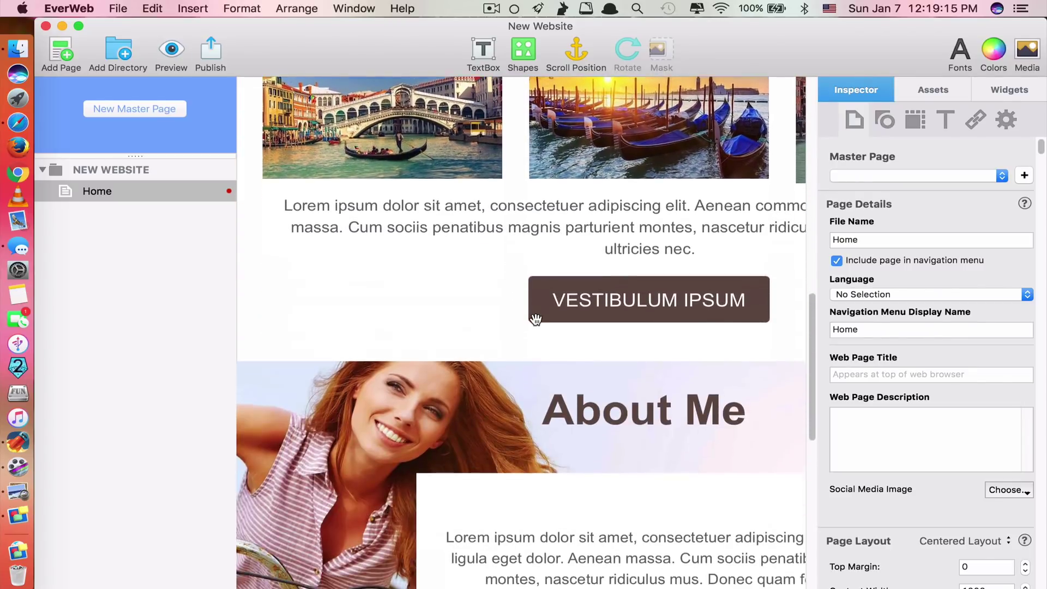
{"action": "scroll", "coordinate": [535, 319], "scroll_direction": "up", "scroll_amount": 10}
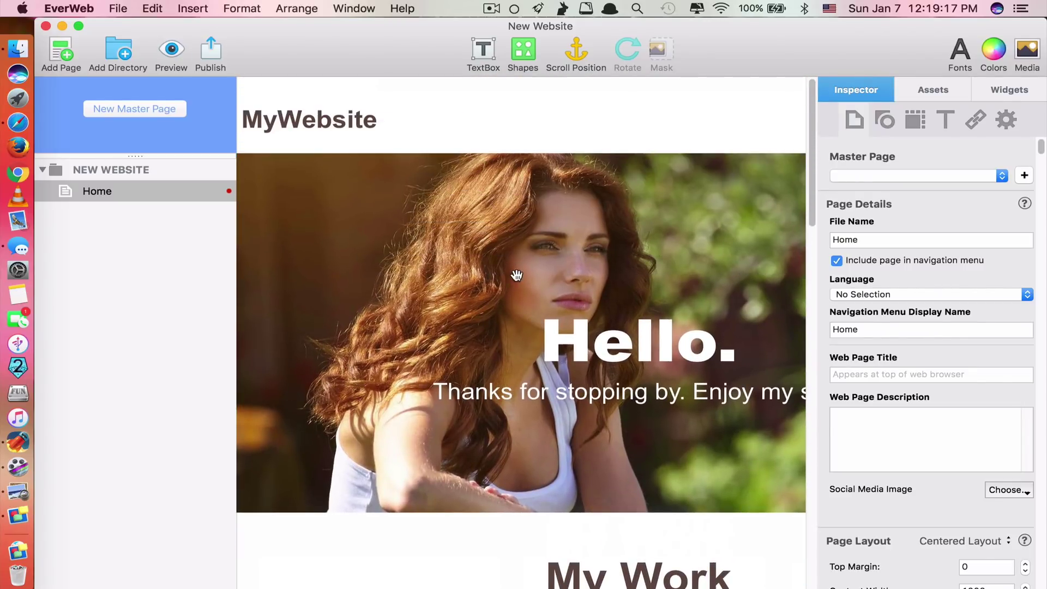
{"action": "left_click", "coordinate": [506, 256]}
{"action": "right_click", "coordinate": [506, 256]}
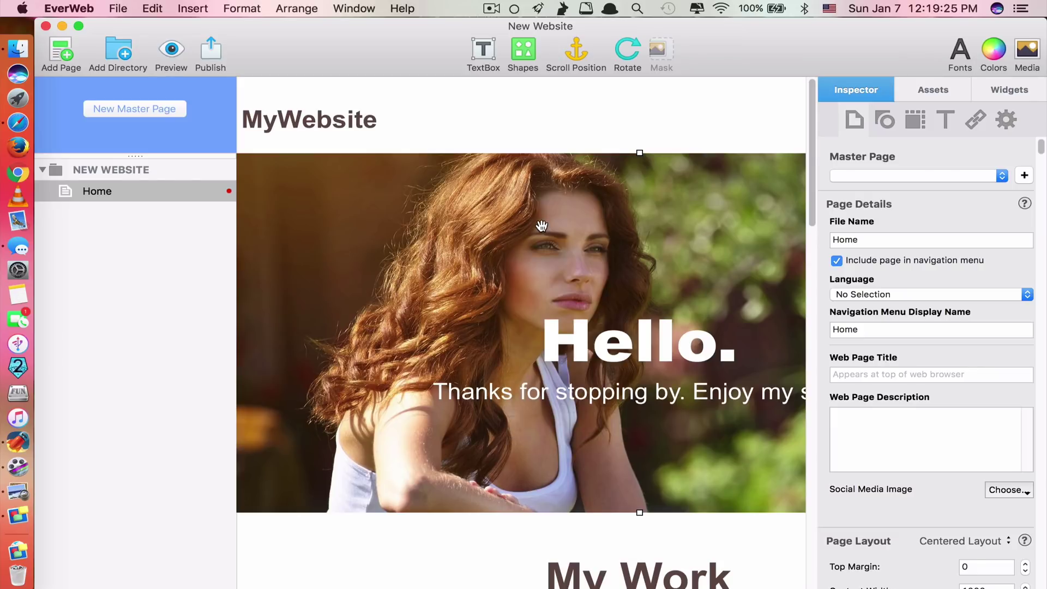
{"action": "key", "text": "Delete"}
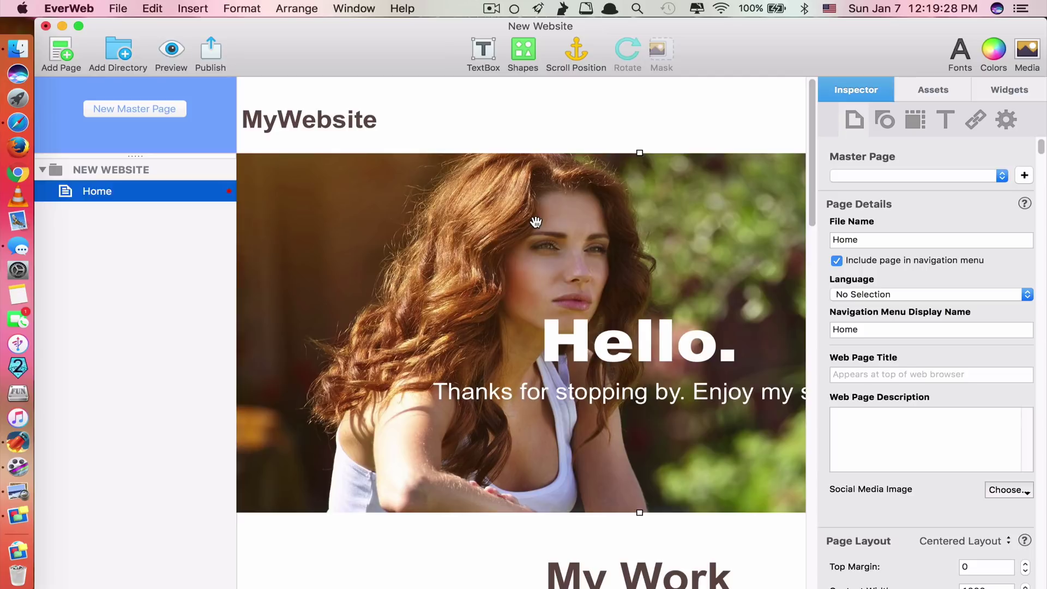
Change the hero heading text from 'Hello.' to 'Hi.'.
{"action": "left_click", "coordinate": [586, 398]}
{"action": "double_click", "coordinate": [604, 405]}
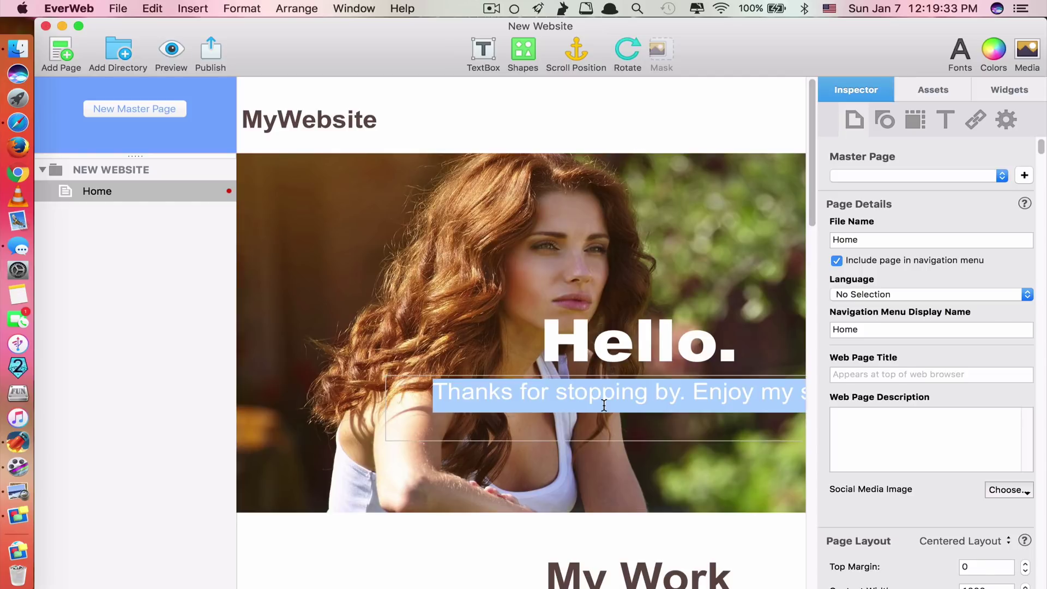
{"action": "left_click", "coordinate": [612, 341]}
{"action": "double_click", "coordinate": [613, 341]}
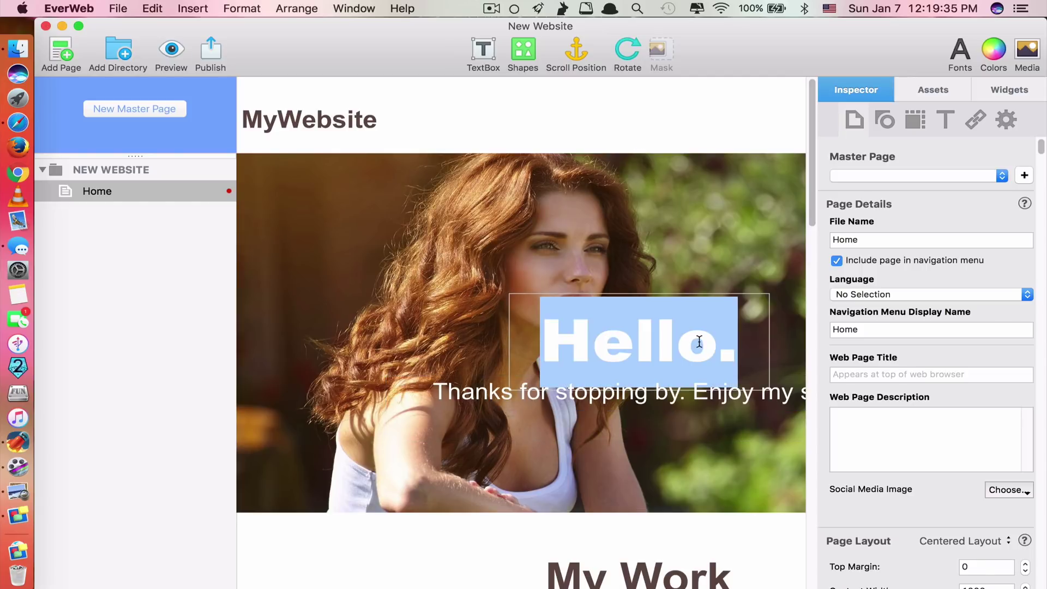
{"action": "type", "text": "Hi."}
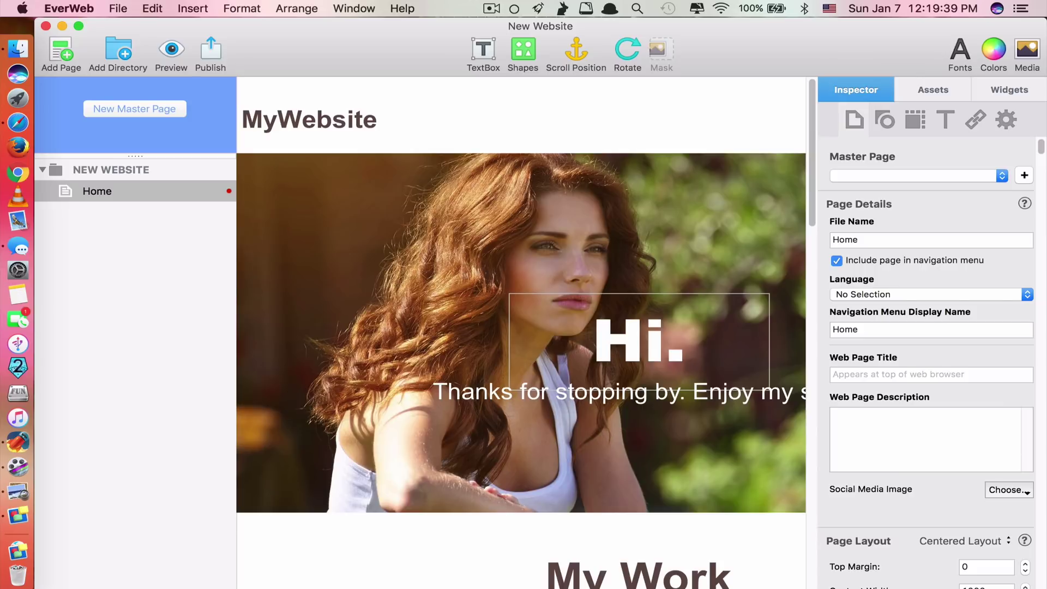
{"action": "left_click", "coordinate": [536, 390]}
Scroll down to My Work and select the Rialto bridge photo.
{"action": "scroll", "coordinate": [536, 361], "scroll_direction": "down", "scroll_amount": 5}
{"action": "scroll", "coordinate": [536, 362], "scroll_direction": "down", "scroll_amount": 2}
{"action": "left_click", "coordinate": [350, 315]}
Set the Rialto photo's Image Fill to banner.jpg in the Inspector's Shape tab.
{"action": "right_click", "coordinate": [350, 315]}
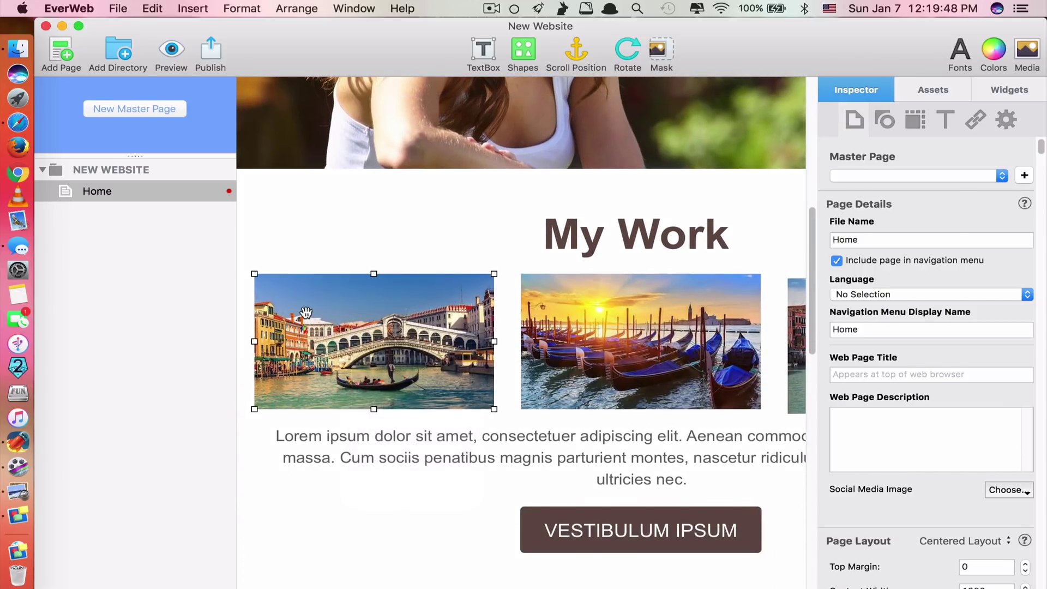
{"action": "scroll", "coordinate": [912, 284], "scroll_direction": "down", "scroll_amount": 8}
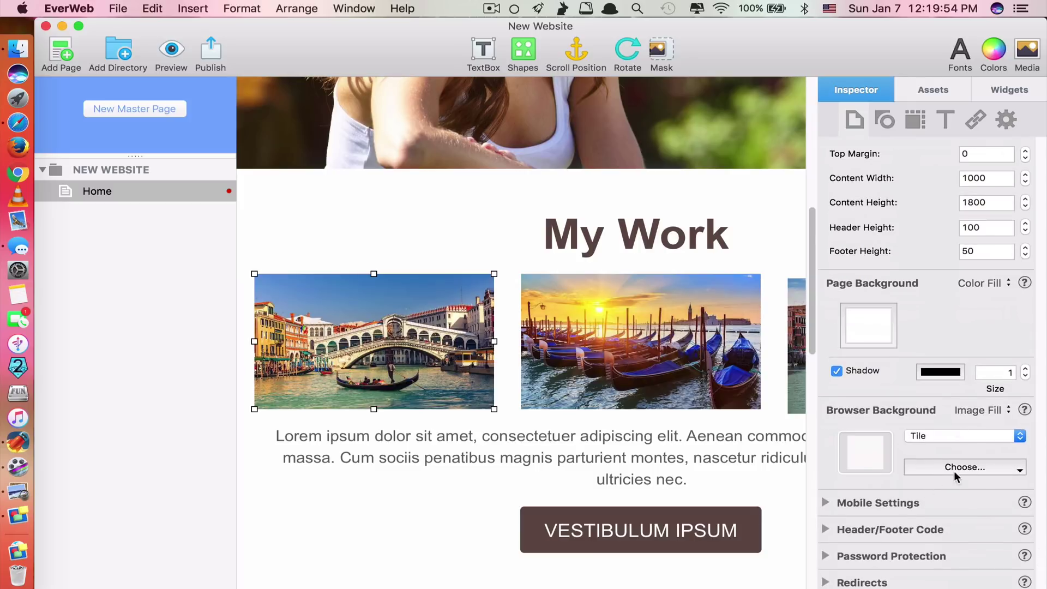
{"action": "left_click", "coordinate": [883, 121]}
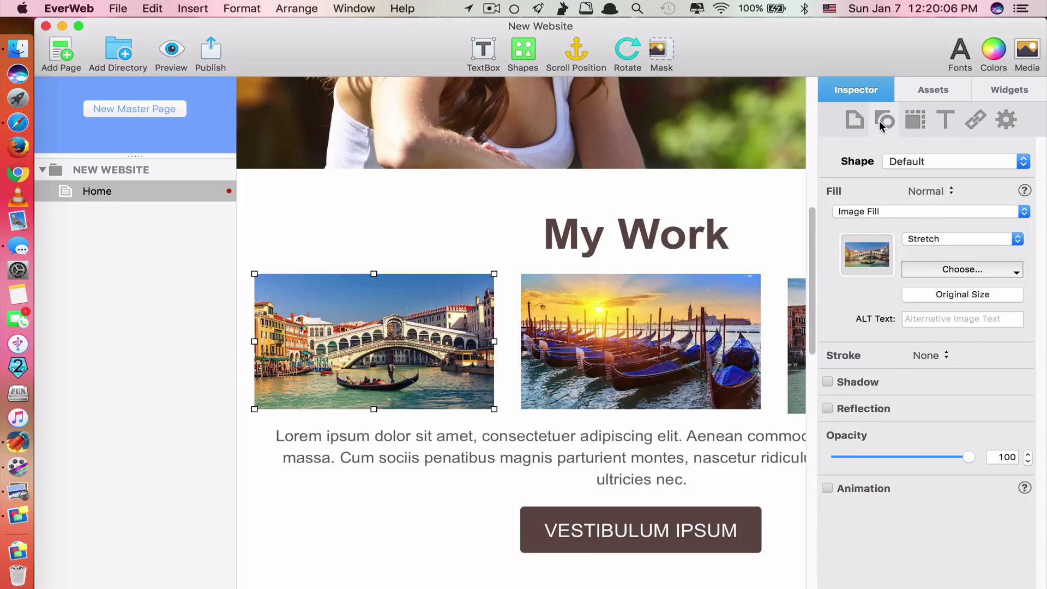
{"action": "left_click", "coordinate": [938, 267]}
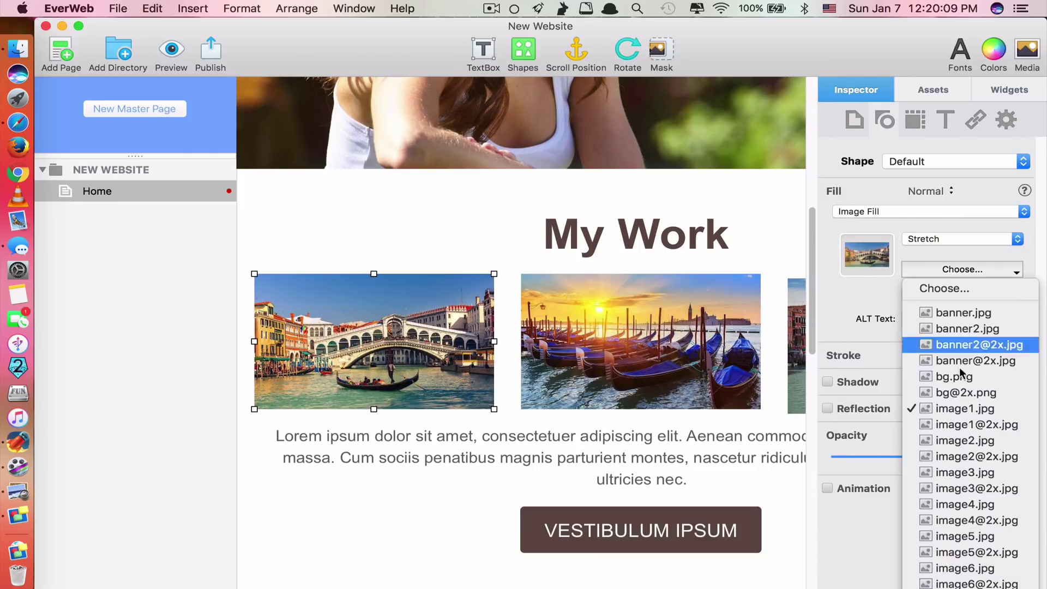
{"action": "left_click", "coordinate": [927, 312]}
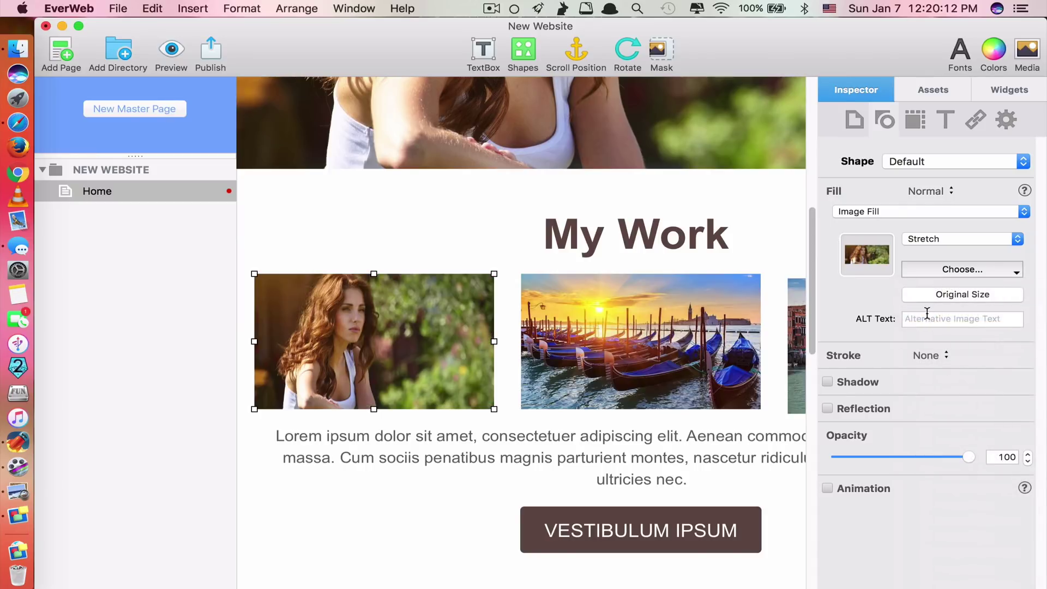
{"action": "left_click", "coordinate": [951, 271]}
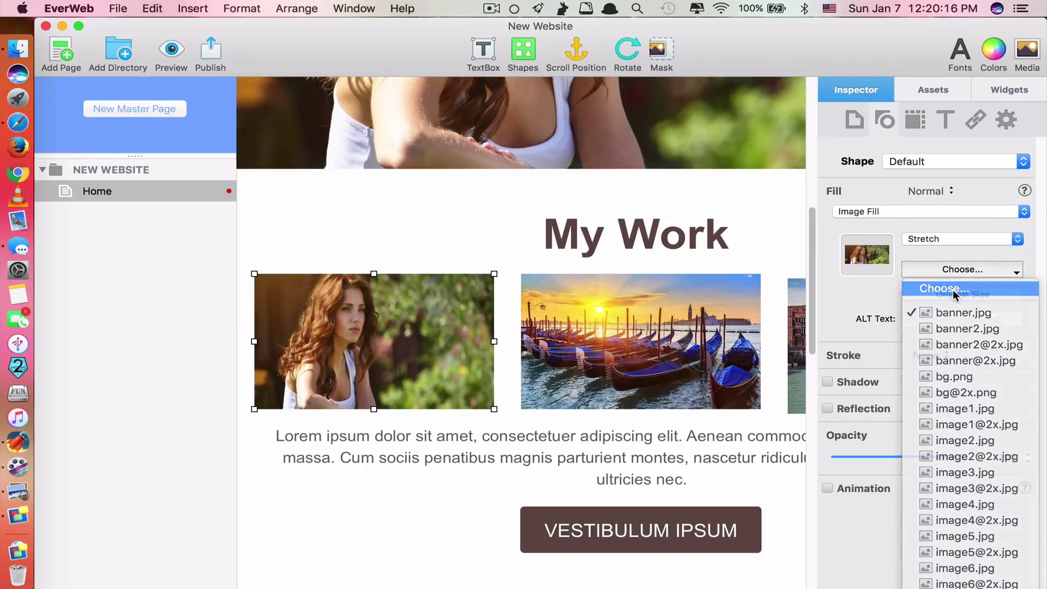
{"action": "left_click", "coordinate": [952, 289]}
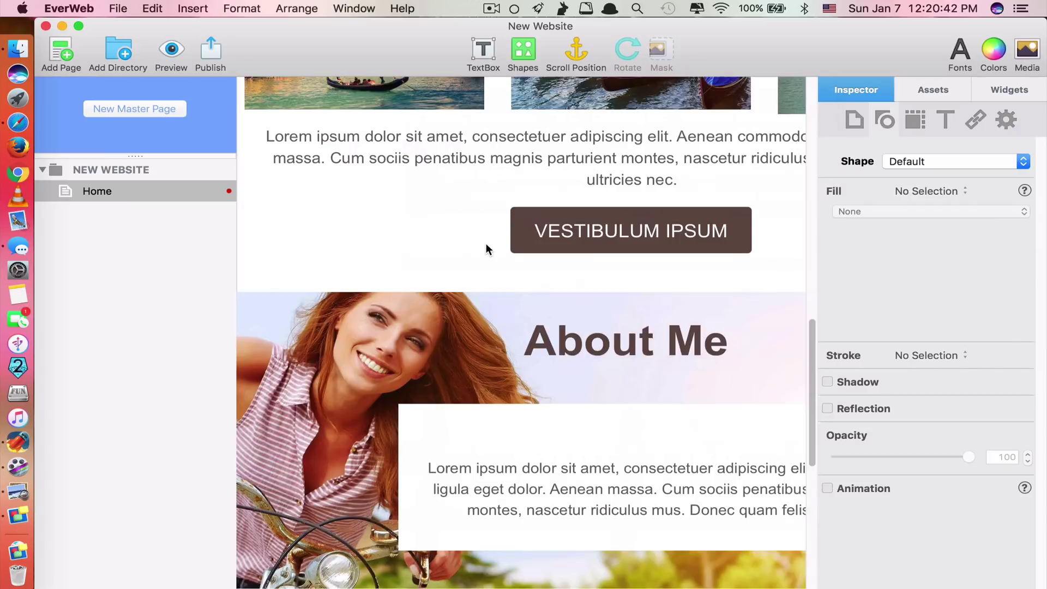
{"action": "scroll", "coordinate": [486, 248], "scroll_direction": "right", "scroll_amount": 3}
Select the About Me paragraph text, then select the About Me heading.
{"action": "left_click", "coordinate": [479, 397]}
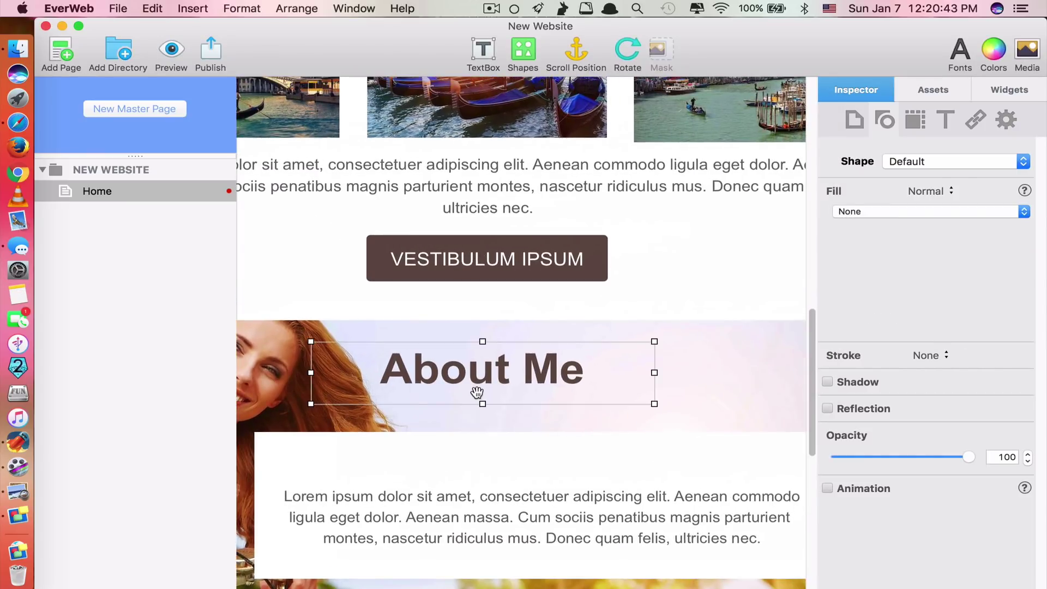
{"action": "double_click", "coordinate": [481, 486]}
{"action": "left_click_drag", "start_coordinate": [483, 507], "coordinate": [285, 495]}
{"action": "key", "text": "Escape"}
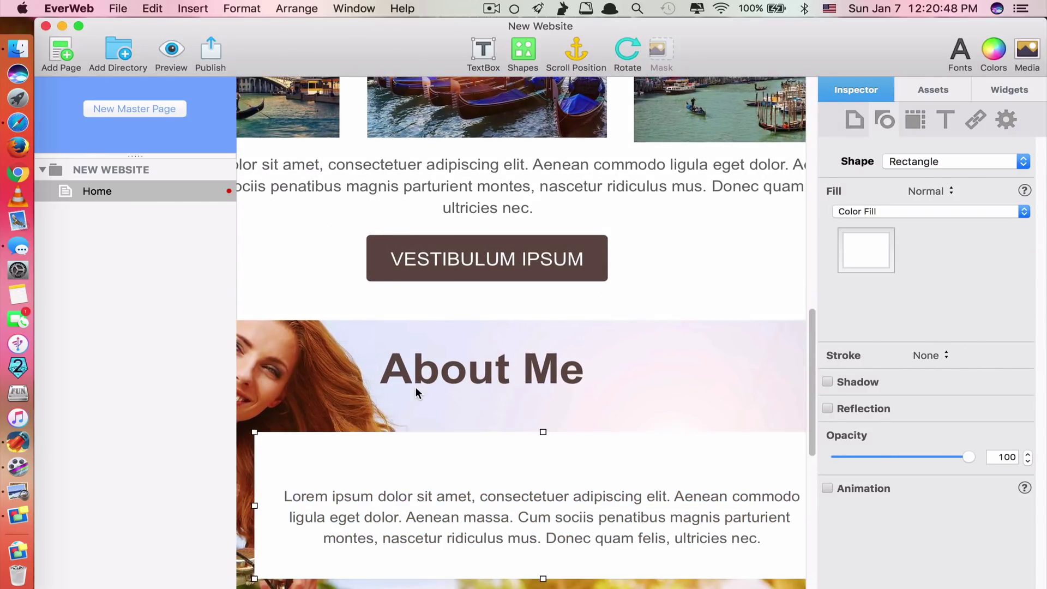
{"action": "scroll", "coordinate": [415, 388], "scroll_direction": "down", "scroll_amount": 2}
{"action": "left_click", "coordinate": [468, 311]}
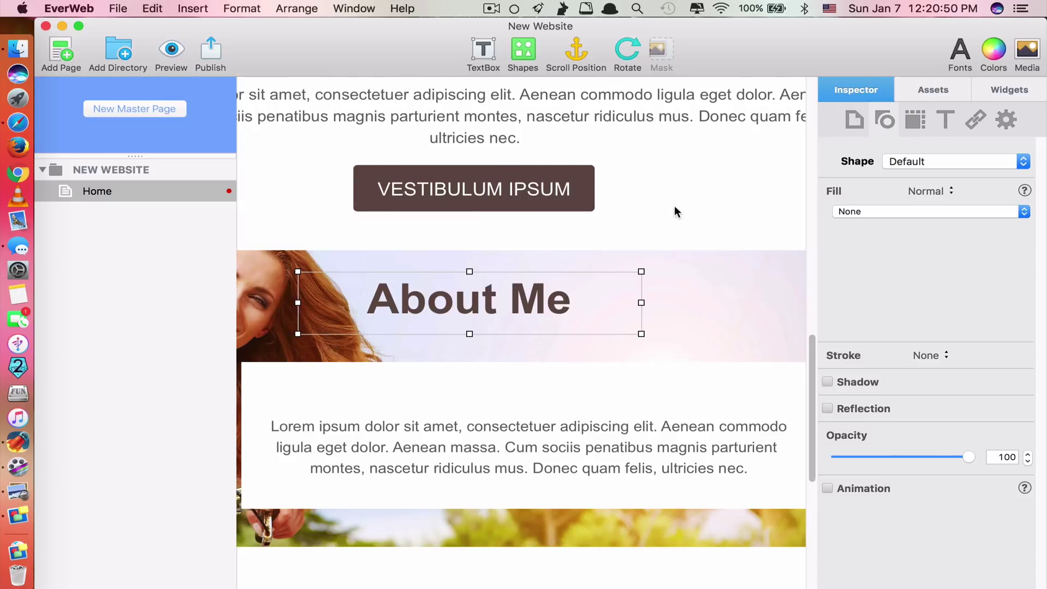
Drag the Youtube Video widget onto My Work, resize it, and place it beside the gondola photo.
{"action": "left_click", "coordinate": [1009, 85]}
{"action": "scroll", "coordinate": [913, 299], "scroll_direction": "down", "scroll_amount": 5}
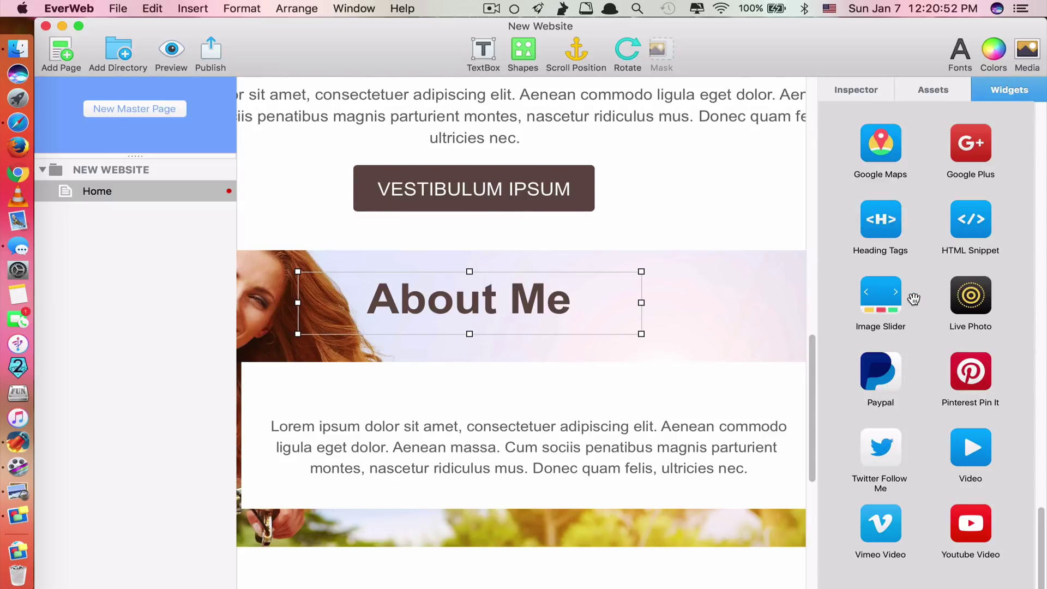
{"action": "scroll", "coordinate": [913, 298], "scroll_direction": "up", "scroll_amount": 5}
{"action": "scroll", "coordinate": [678, 339], "scroll_direction": "down", "scroll_amount": 5}
{"action": "scroll", "coordinate": [678, 338], "scroll_direction": "up", "scroll_amount": 2}
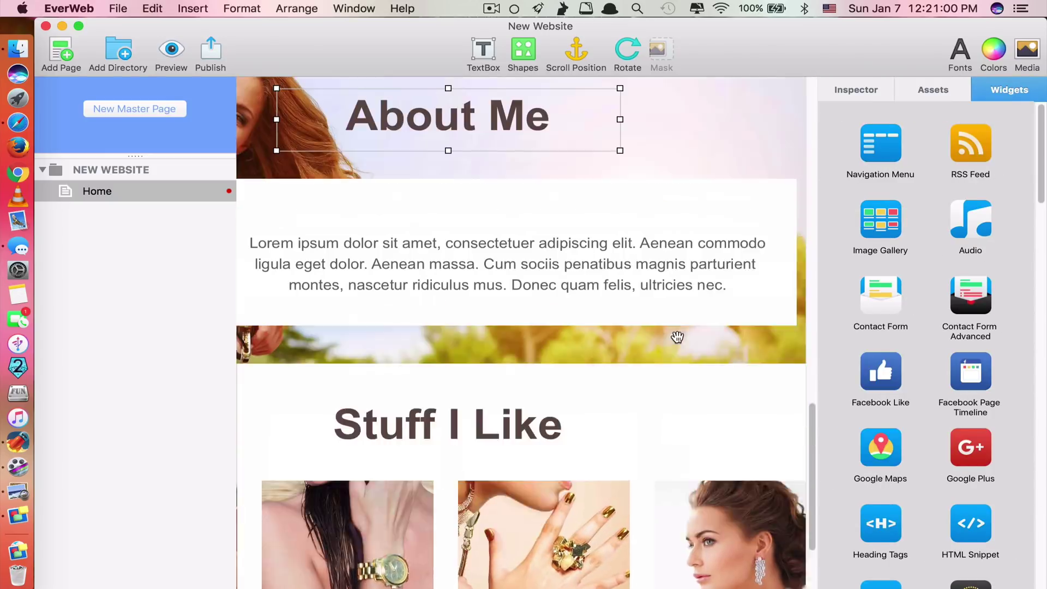
{"action": "scroll", "coordinate": [678, 335], "scroll_direction": "up", "scroll_amount": 2}
{"action": "scroll", "coordinate": [678, 335], "scroll_direction": "down", "scroll_amount": 3}
{"action": "scroll", "coordinate": [678, 335], "scroll_direction": "up", "scroll_amount": 9}
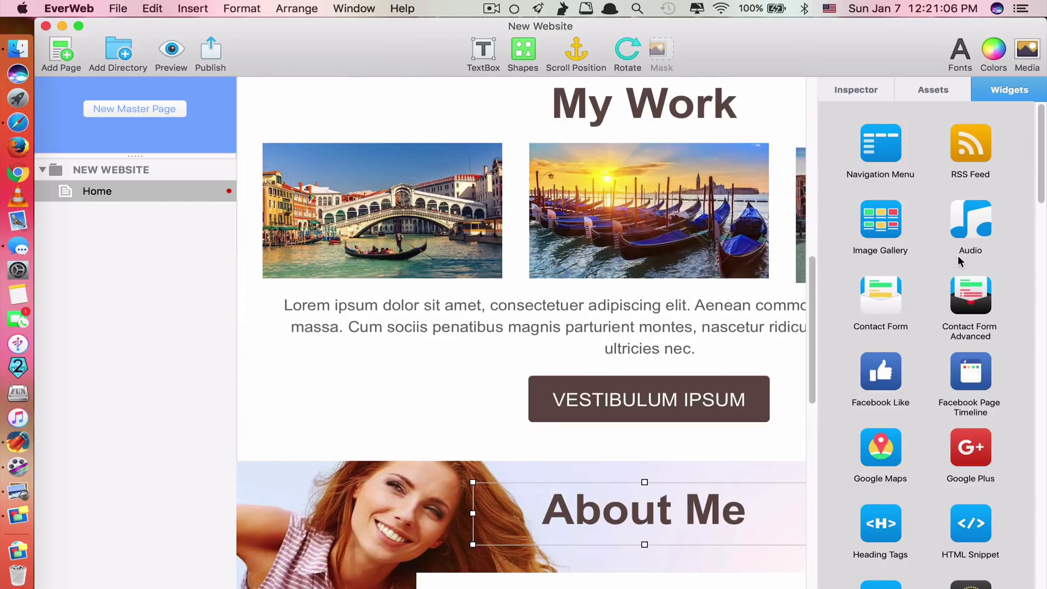
{"action": "scroll", "coordinate": [957, 261], "scroll_direction": "down", "scroll_amount": 5}
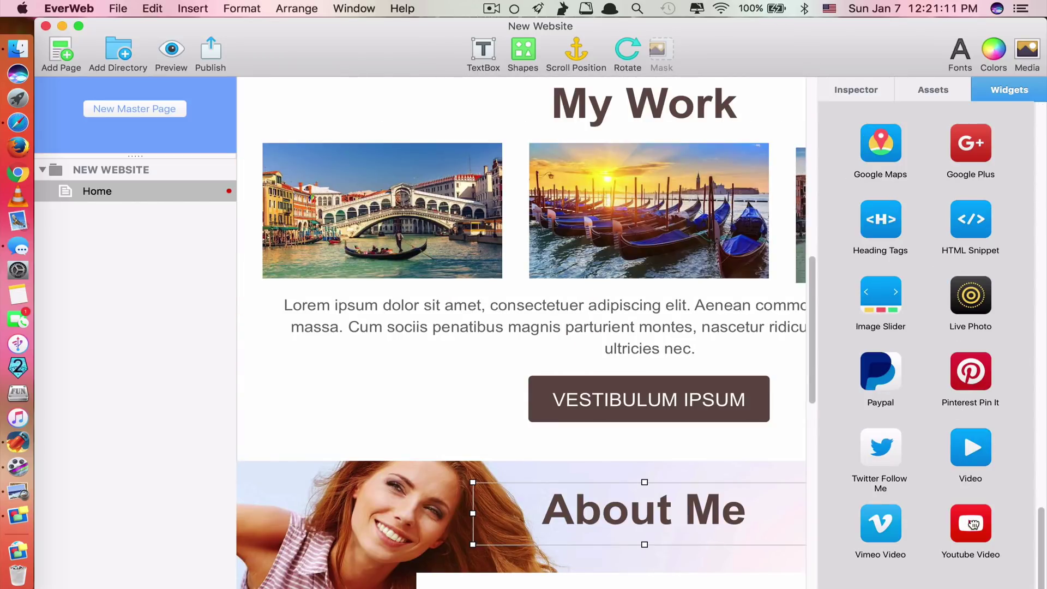
{"action": "left_click_drag", "start_coordinate": [969, 522], "coordinate": [399, 205]}
{"action": "scroll", "coordinate": [399, 204], "scroll_direction": "up", "scroll_amount": 3}
{"action": "left_click_drag", "start_coordinate": [694, 389], "coordinate": [486, 325]}
{"action": "left_click_drag", "start_coordinate": [380, 196], "coordinate": [474, 252]}
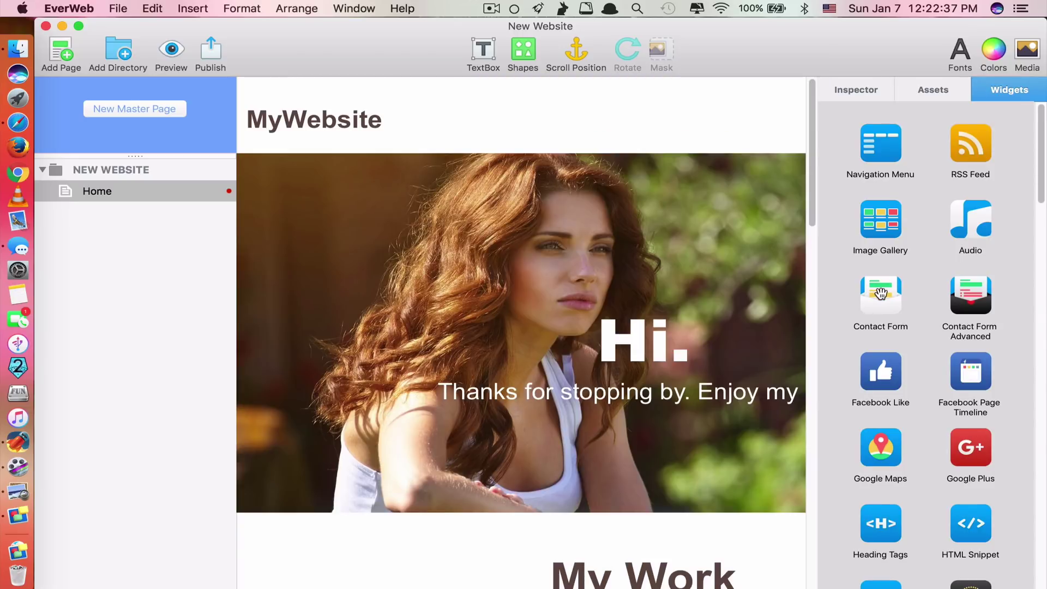
Drag the Contact Form widget onto the page and move it into place.
{"action": "left_click_drag", "start_coordinate": [881, 294], "coordinate": [311, 531]}
{"action": "scroll", "coordinate": [311, 531], "scroll_direction": "down", "scroll_amount": 5}
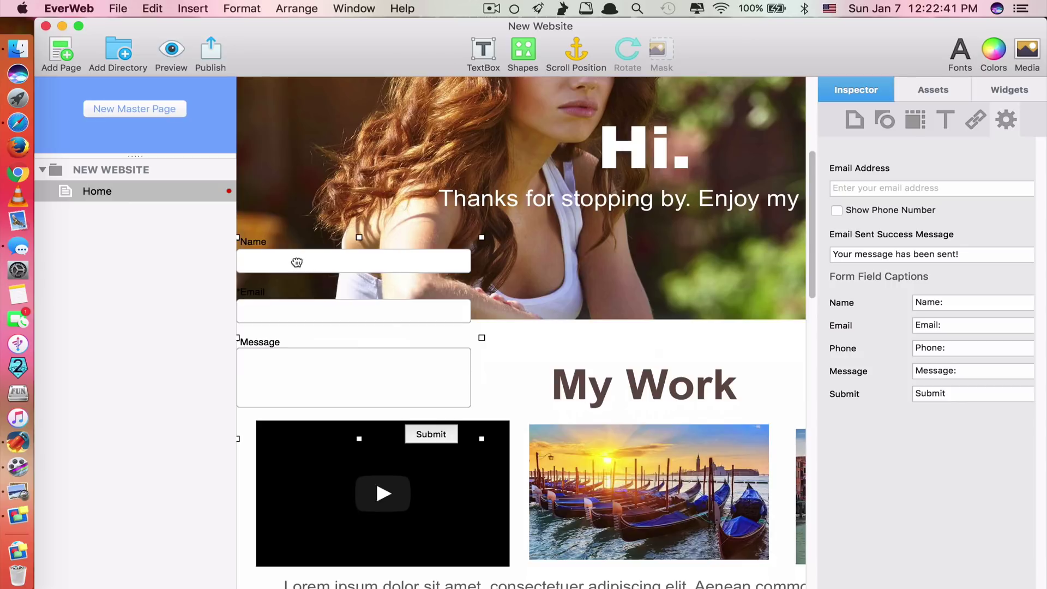
{"action": "left_click_drag", "start_coordinate": [310, 263], "coordinate": [412, 298]}
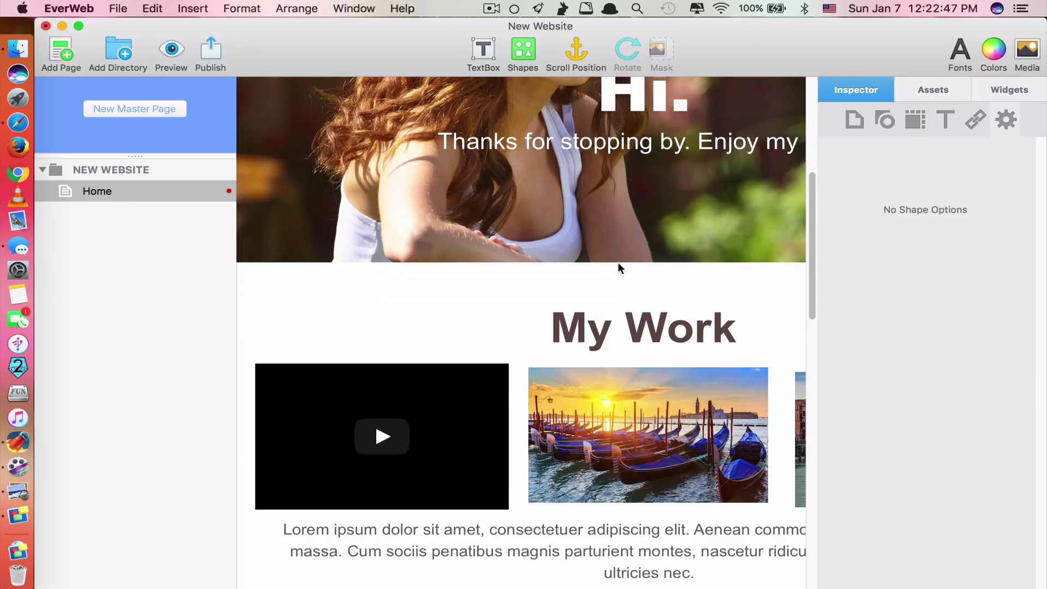
{"action": "scroll", "coordinate": [661, 270], "scroll_direction": "up", "scroll_amount": 5}
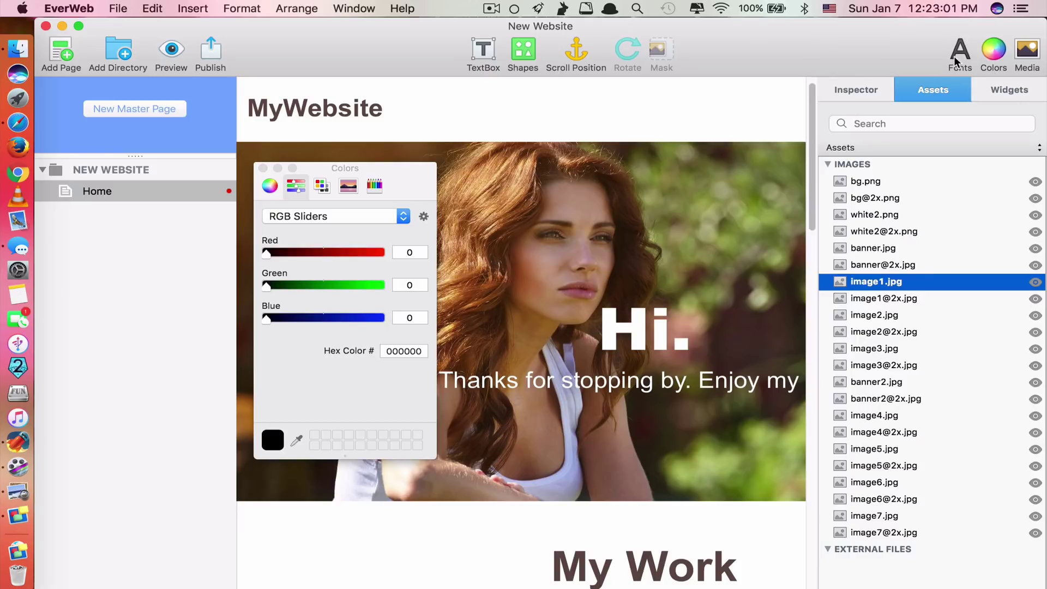
Open and close the Colors panel, then scroll over the page.
{"action": "left_click", "coordinate": [961, 44]}
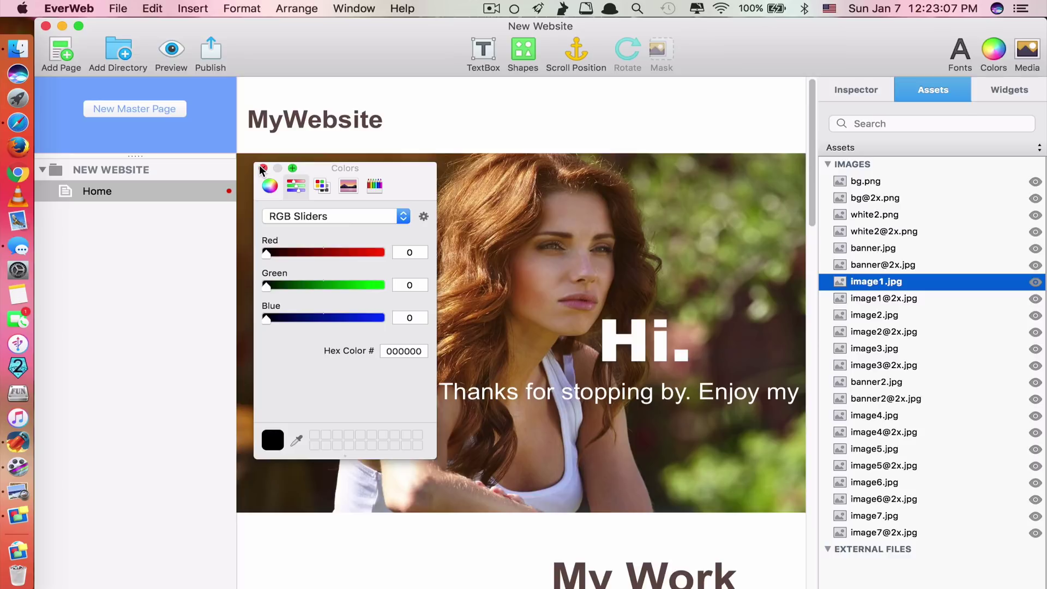
{"action": "left_click", "coordinate": [261, 168]}
{"action": "scroll", "coordinate": [465, 209], "scroll_direction": "down", "scroll_amount": 1}
{"action": "scroll", "coordinate": [465, 209], "scroll_direction": "down", "scroll_amount": 5}
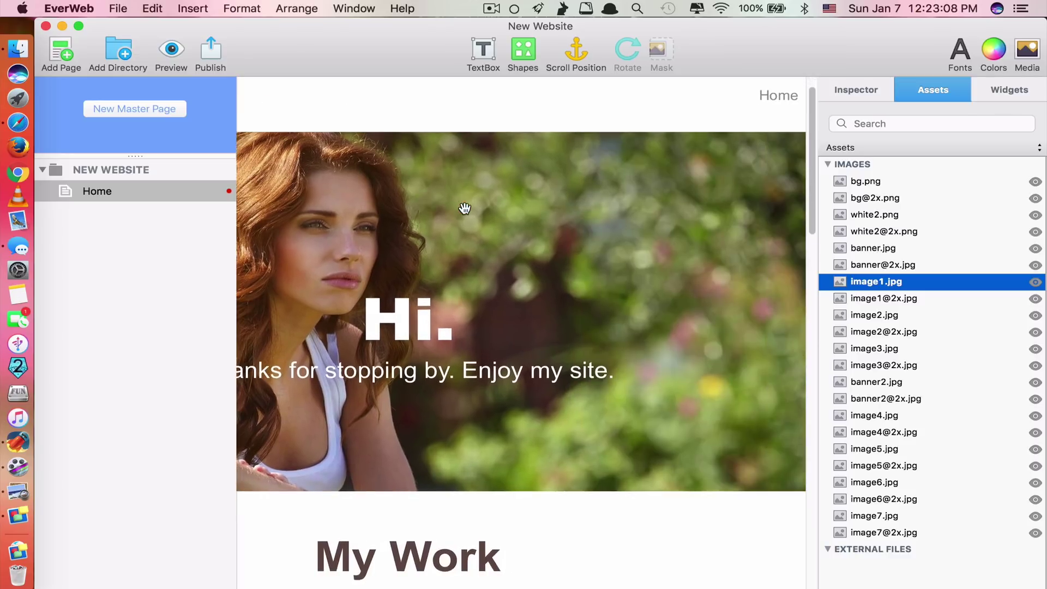
{"action": "scroll", "coordinate": [328, 142], "scroll_direction": "up", "scroll_amount": 2}
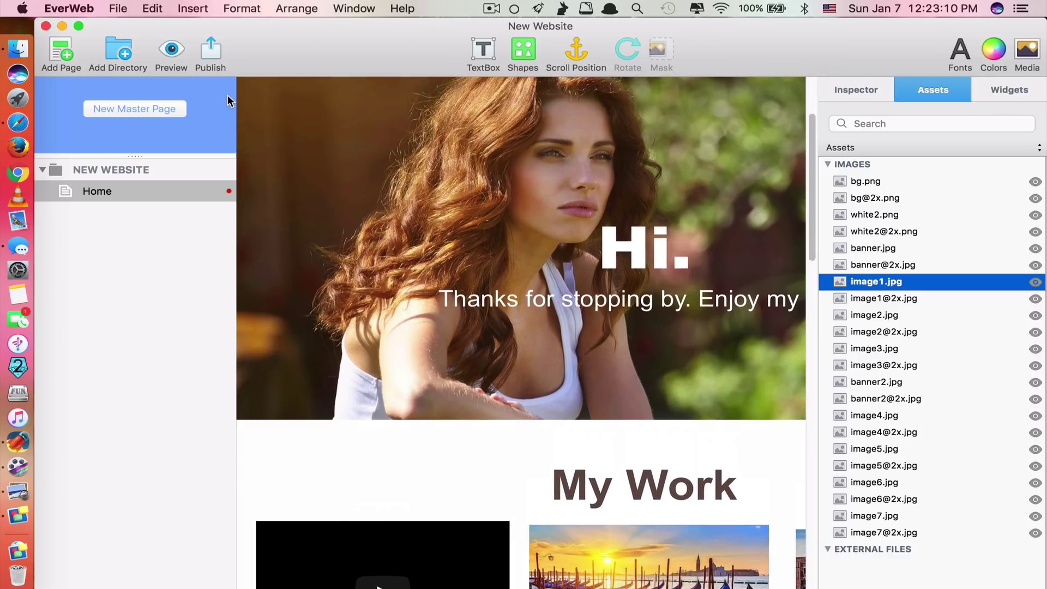
Preview the site in Safari and scroll through the Hi. hero, My Work and About Me sections.
{"action": "left_click", "coordinate": [173, 51]}
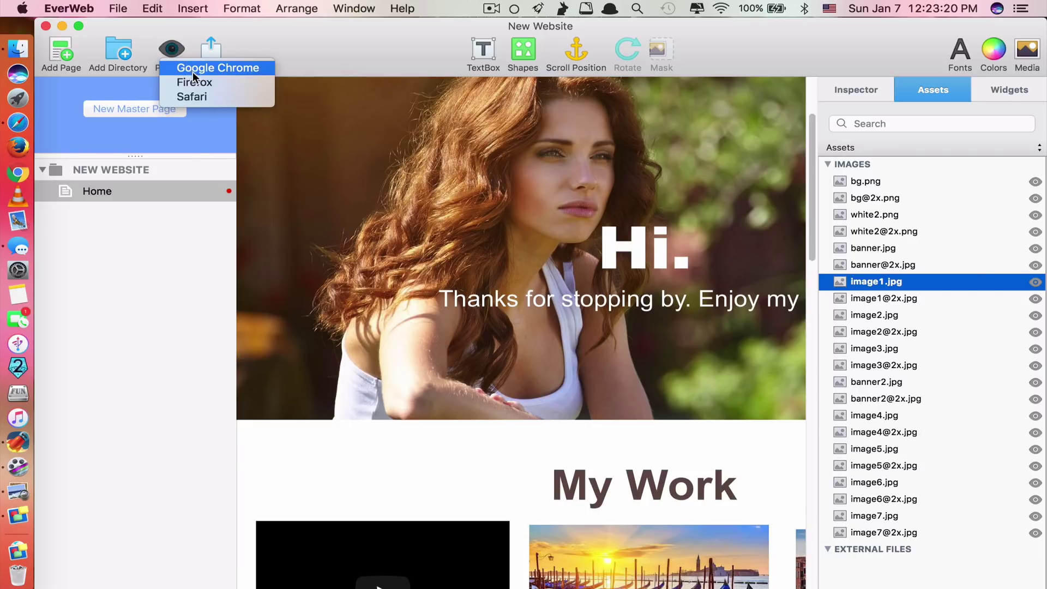
{"action": "left_click", "coordinate": [211, 96]}
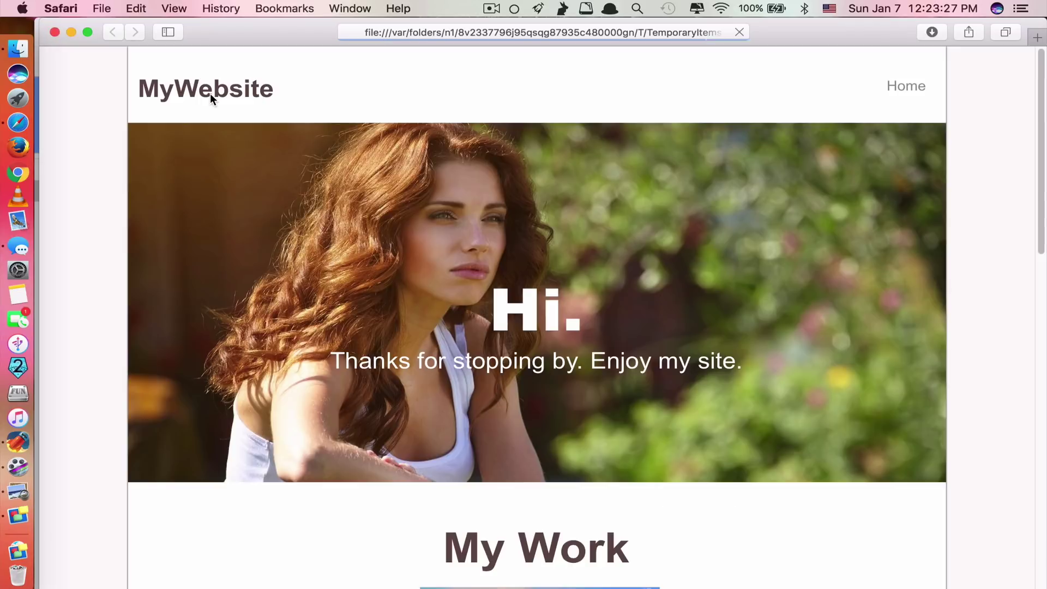
{"action": "scroll", "coordinate": [211, 95], "scroll_direction": "down", "scroll_amount": 7}
{"action": "scroll", "coordinate": [255, 267], "scroll_direction": "up", "scroll_amount": 2}
{"action": "scroll", "coordinate": [254, 263], "scroll_direction": "down", "scroll_amount": 10}
{"action": "scroll", "coordinate": [254, 263], "scroll_direction": "up", "scroll_amount": 15}
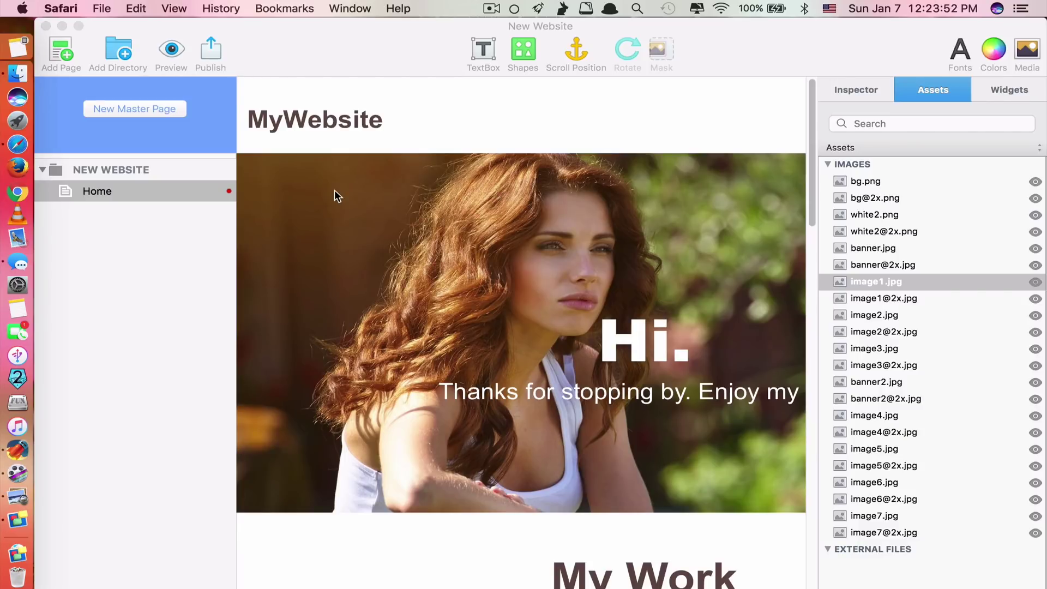
{"action": "scroll", "coordinate": [403, 241], "scroll_direction": "down", "scroll_amount": 3}
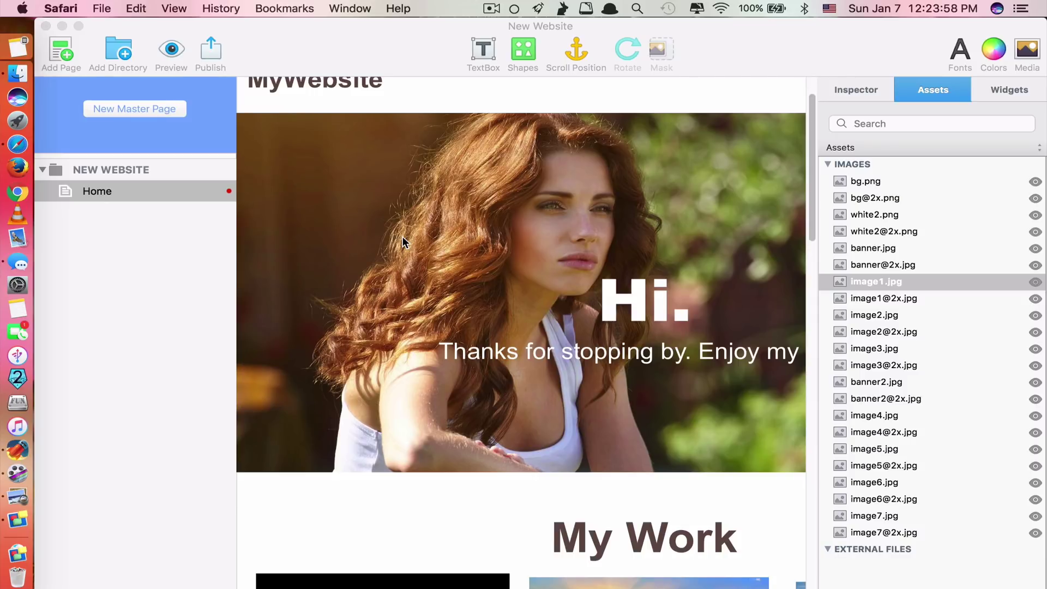
{"action": "left_click", "coordinate": [859, 87]}
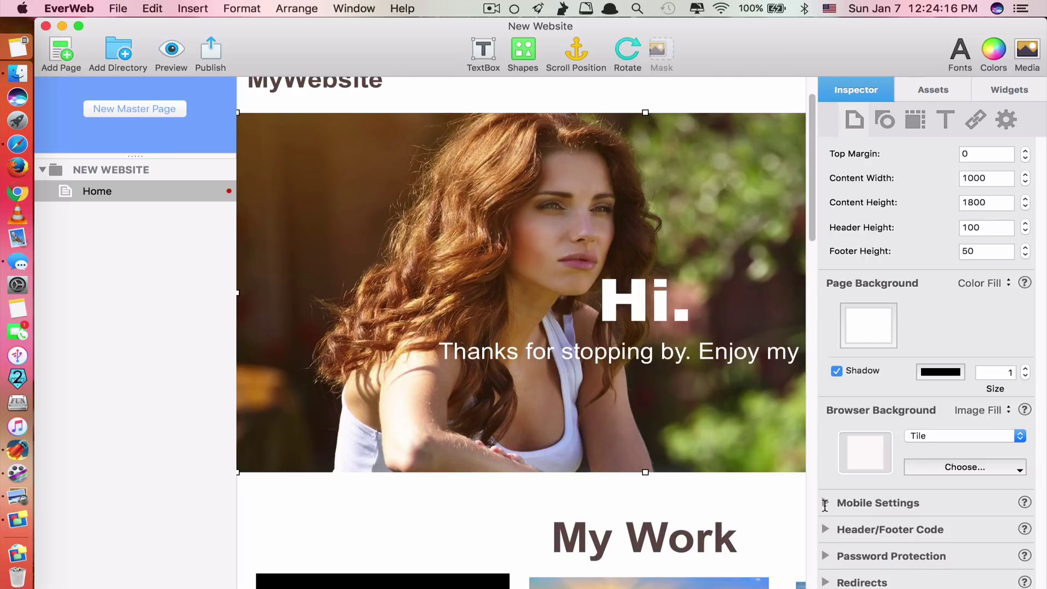
{"action": "left_click", "coordinate": [827, 502]}
{"action": "scroll", "coordinate": [824, 505], "scroll_direction": "down", "scroll_amount": 3}
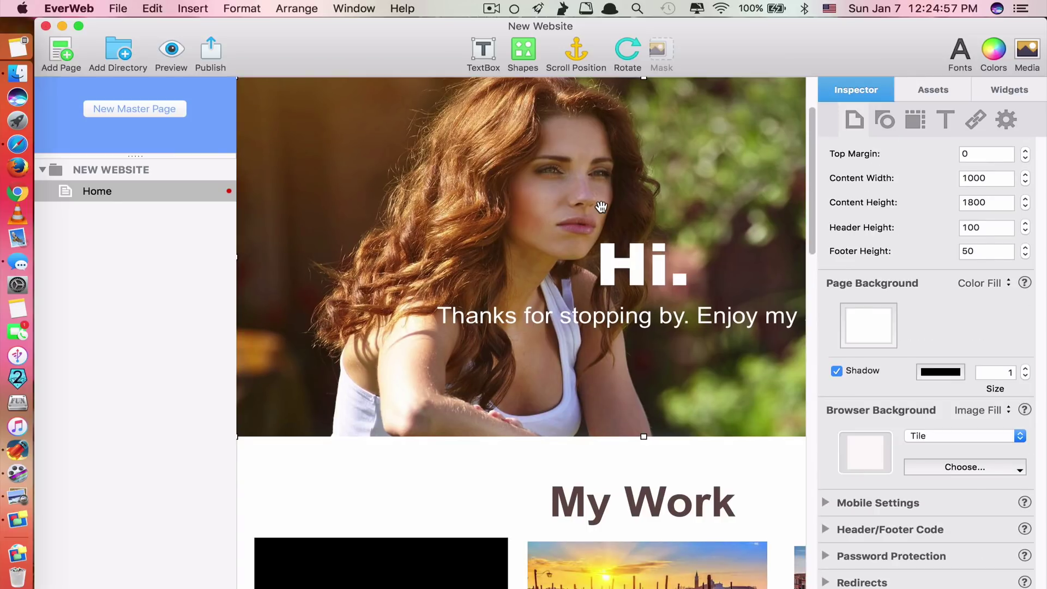
{"action": "scroll", "coordinate": [601, 206], "scroll_direction": "up", "scroll_amount": 2}
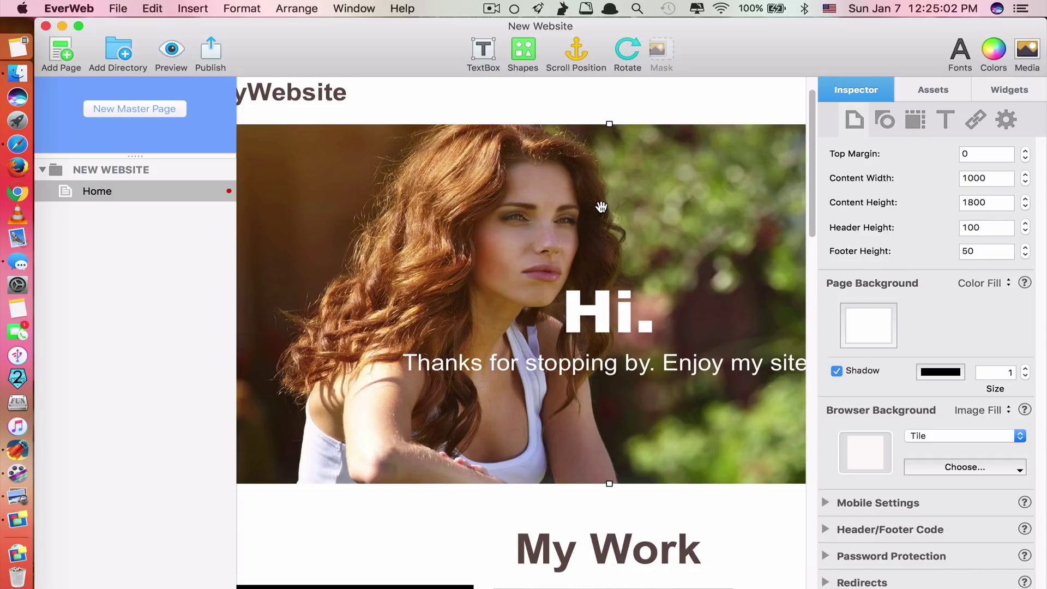
{"action": "scroll", "coordinate": [601, 207], "scroll_direction": "down", "scroll_amount": 1}
{"action": "scroll", "coordinate": [601, 207], "scroll_direction": "left", "scroll_amount": 1}
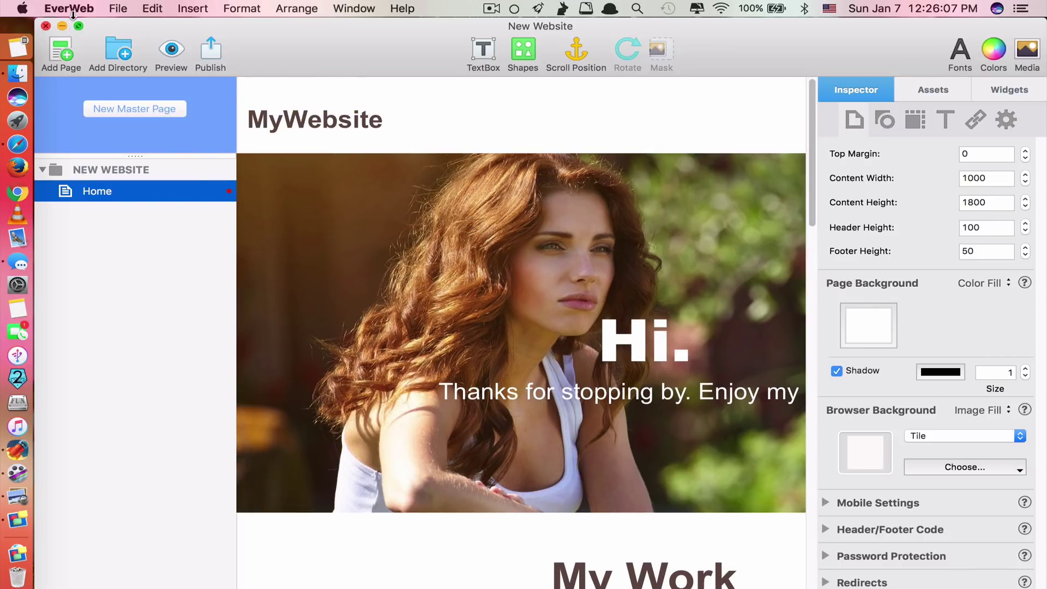
Open EverWeb Preferences on the Account tab and uncheck Add to keychain.
{"action": "left_click", "coordinate": [78, 7]}
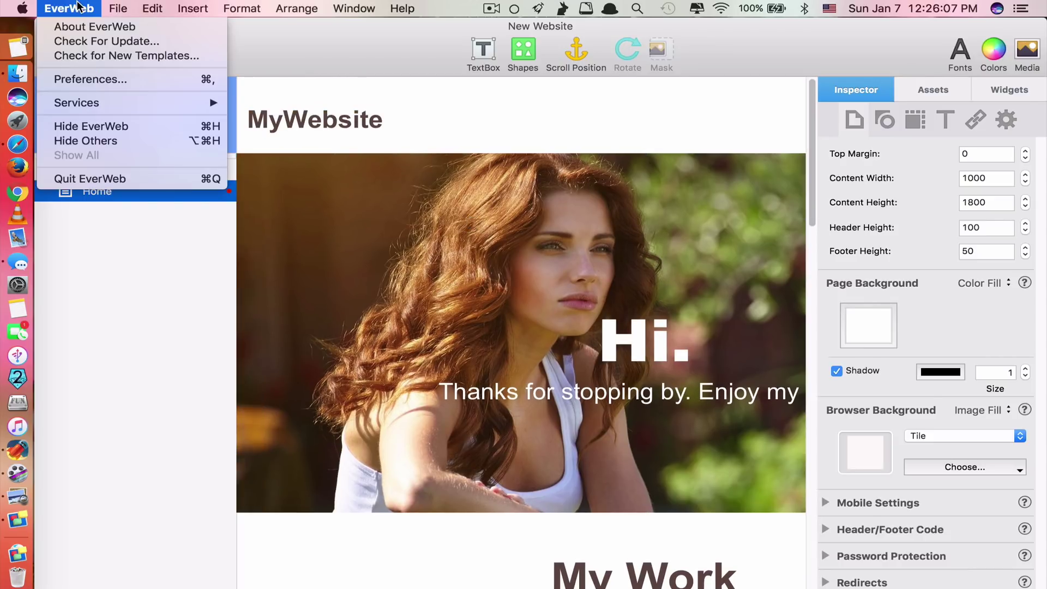
{"action": "left_click", "coordinate": [107, 80]}
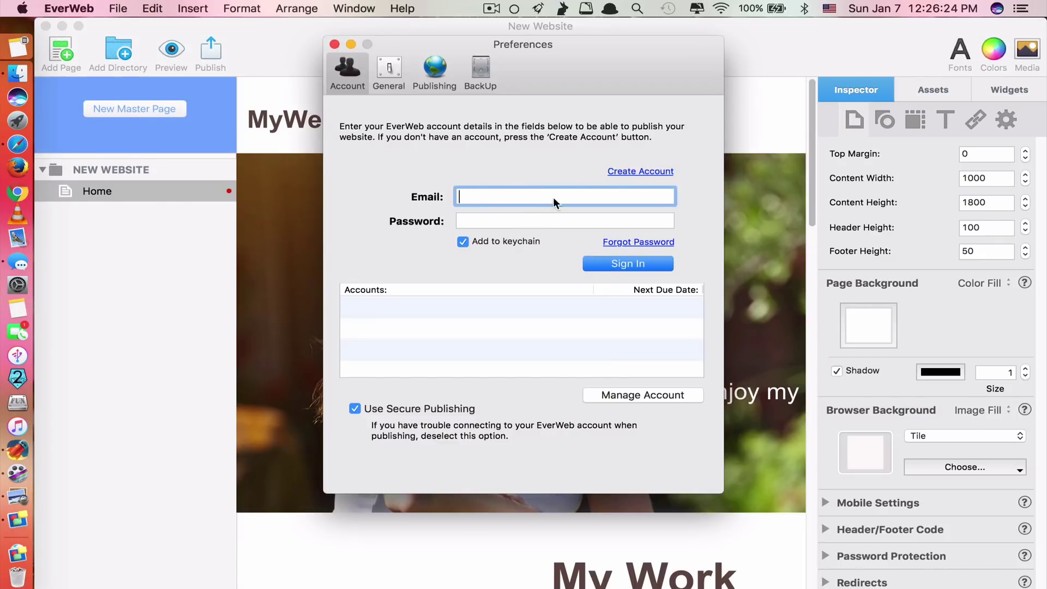
{"action": "left_click", "coordinate": [463, 242]}
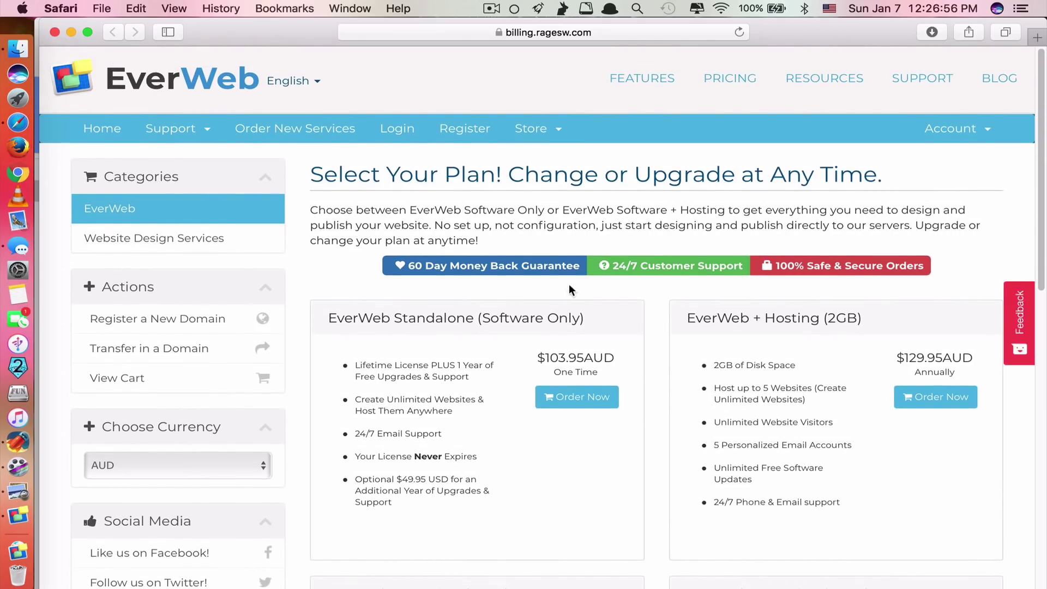
Highlight the Standalone plan title and USD price, then the 2GB and 10GB hosting plan titles.
{"action": "scroll", "coordinate": [528, 250], "scroll_direction": "down", "scroll_amount": 2}
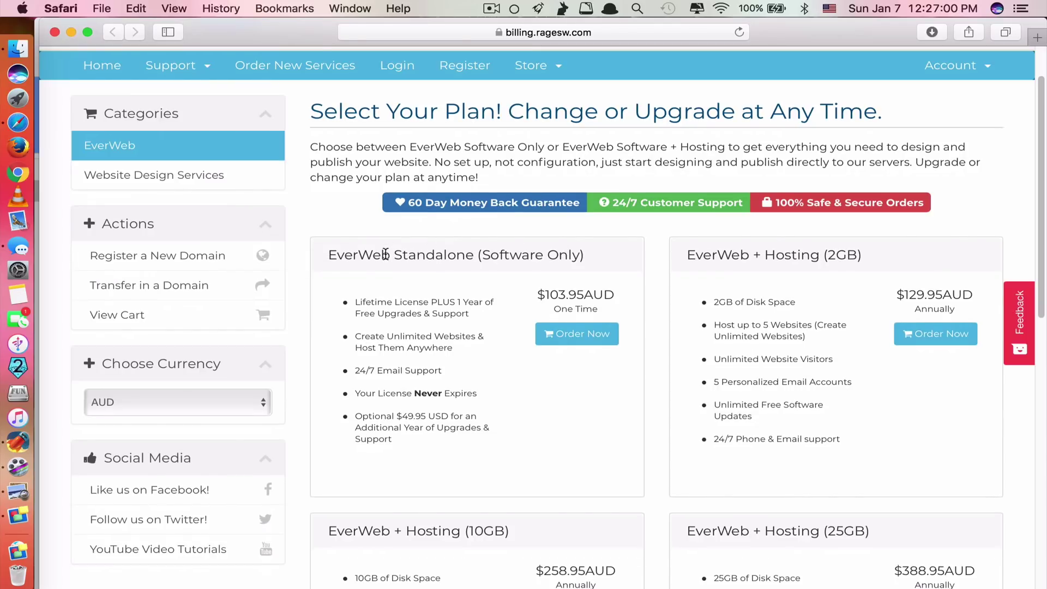
{"action": "left_click_drag", "start_coordinate": [329, 254], "coordinate": [430, 248]}
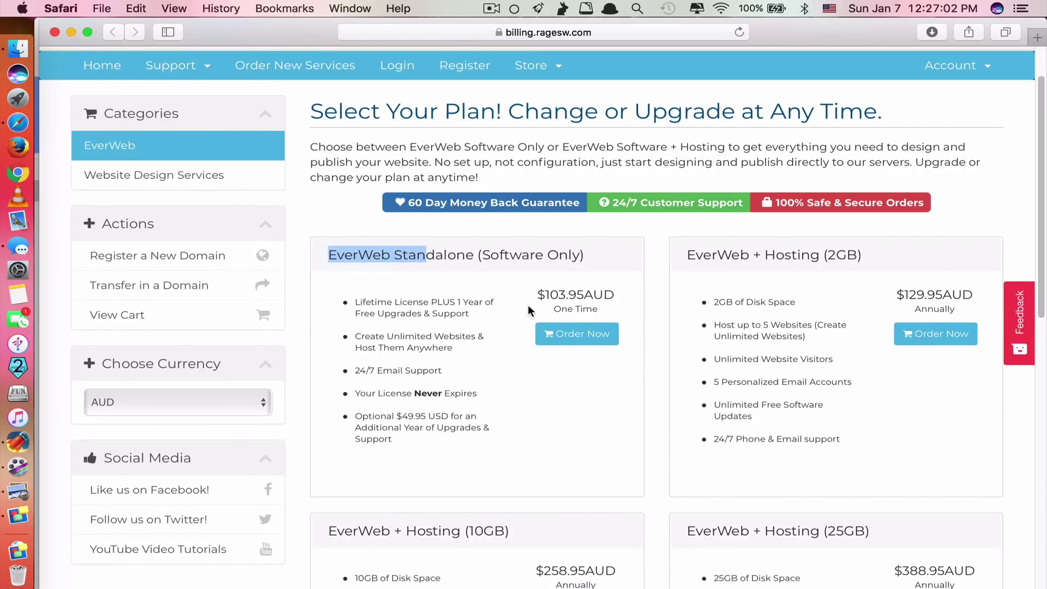
{"action": "left_click_drag", "start_coordinate": [539, 357], "coordinate": [577, 358]}
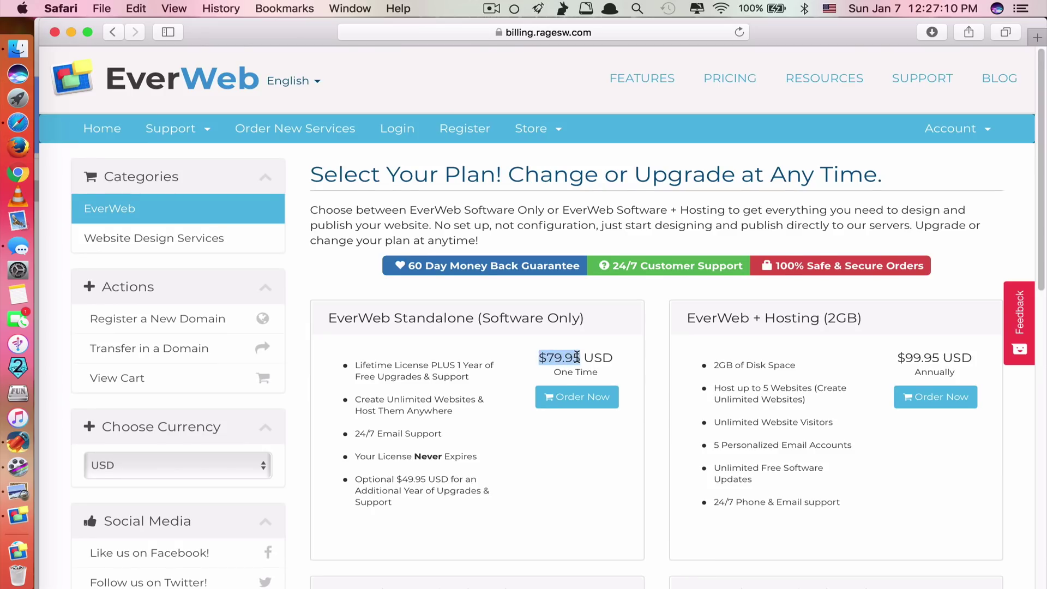
{"action": "left_click", "coordinate": [564, 430]}
{"action": "scroll", "coordinate": [565, 431], "scroll_direction": "down", "scroll_amount": 4}
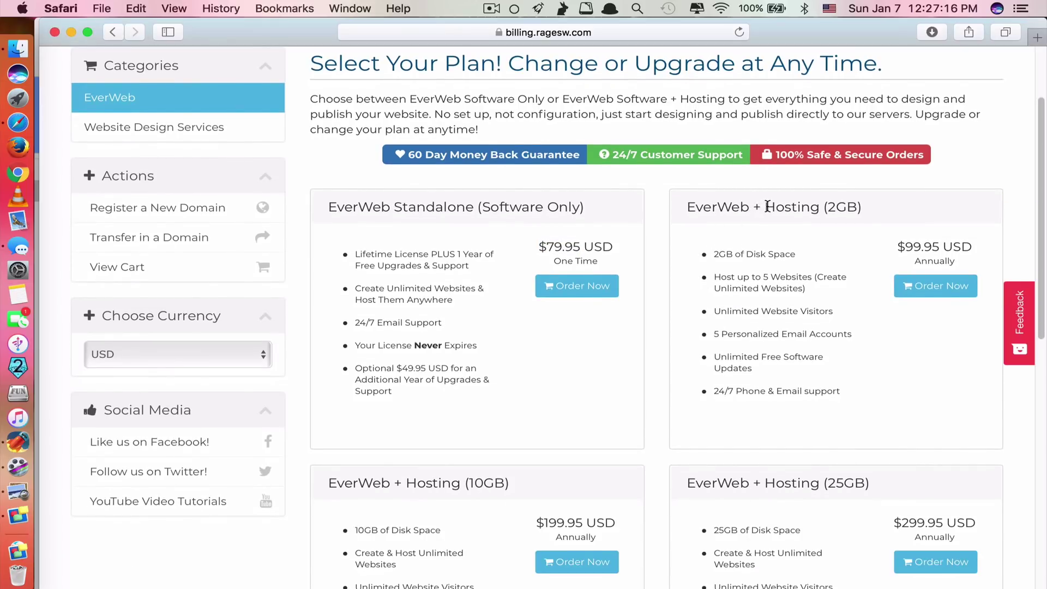
{"action": "left_click_drag", "start_coordinate": [766, 206], "coordinate": [857, 206]}
{"action": "left_click_drag", "start_coordinate": [857, 206], "coordinate": [773, 208]}
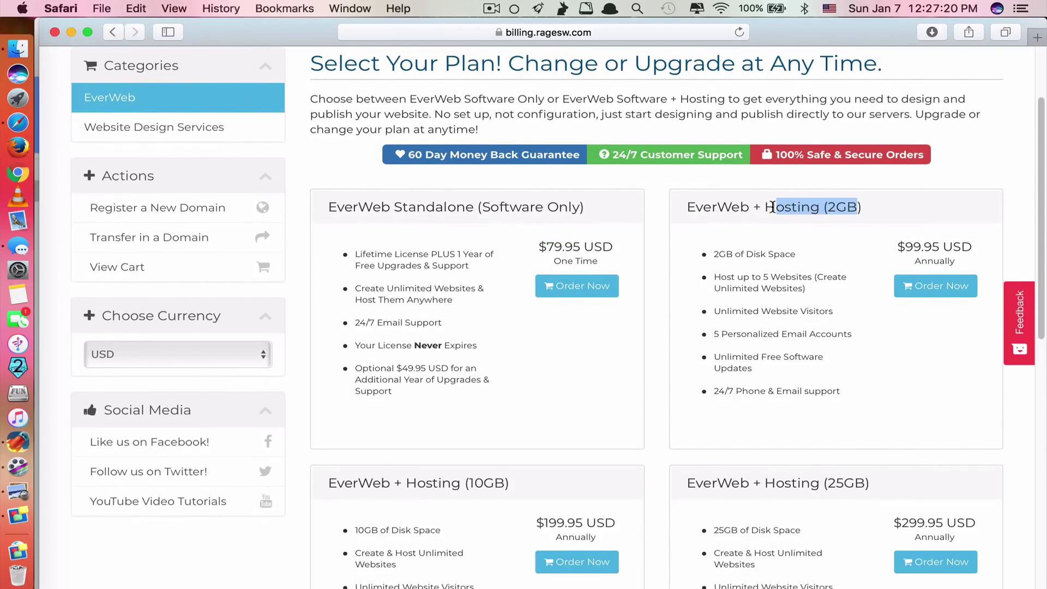
{"action": "left_click", "coordinate": [884, 247]}
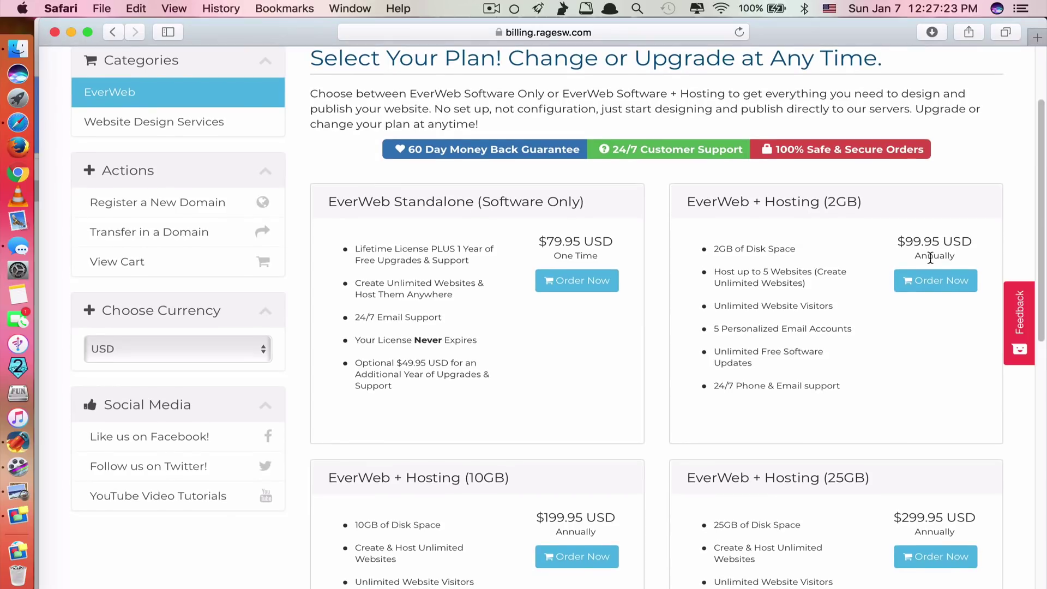
{"action": "scroll", "coordinate": [715, 272], "scroll_direction": "down", "scroll_amount": 6}
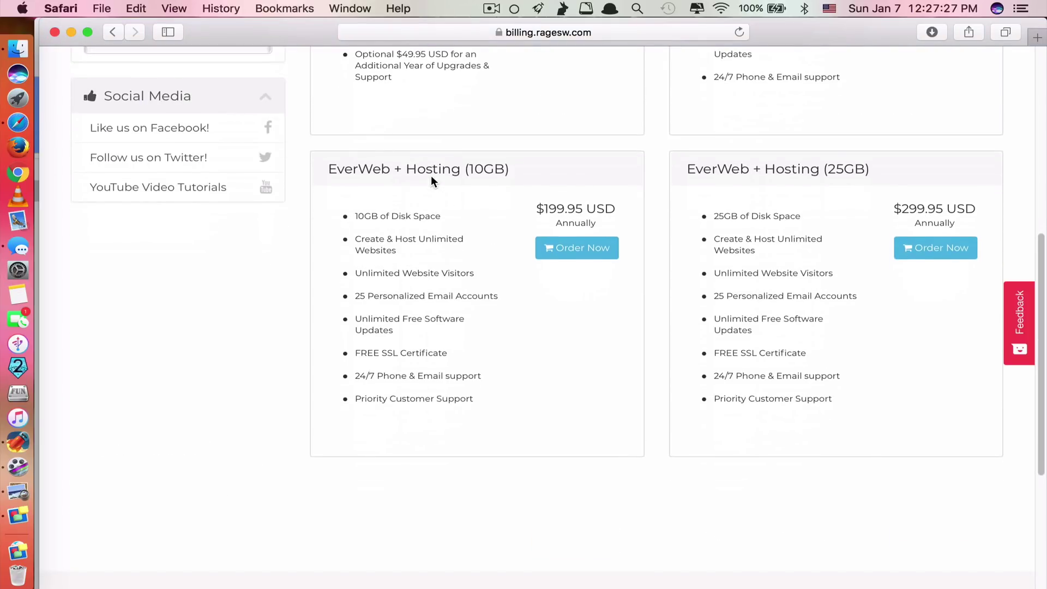
{"action": "left_click_drag", "start_coordinate": [470, 169], "coordinate": [506, 170]}
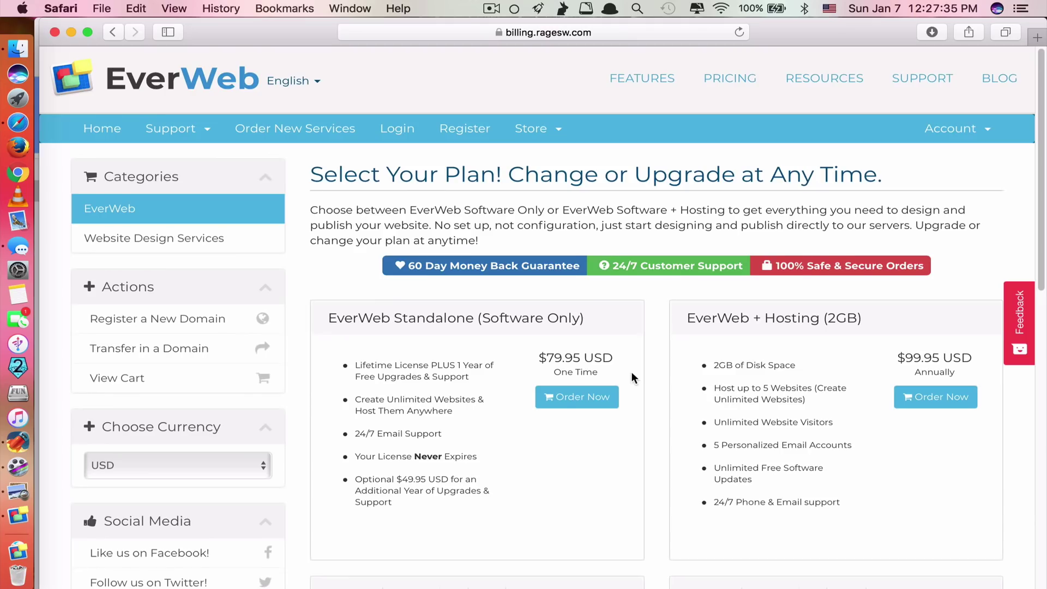
Scroll through the rest of the pricing page and close EverWeb's account Preferences window.
{"action": "scroll", "coordinate": [630, 371], "scroll_direction": "down", "scroll_amount": 4}
{"action": "scroll", "coordinate": [763, 393], "scroll_direction": "up", "scroll_amount": 4}
{"action": "scroll", "coordinate": [622, 359], "scroll_direction": "up", "scroll_amount": 1}
{"action": "scroll", "coordinate": [566, 377], "scroll_direction": "down", "scroll_amount": 5}
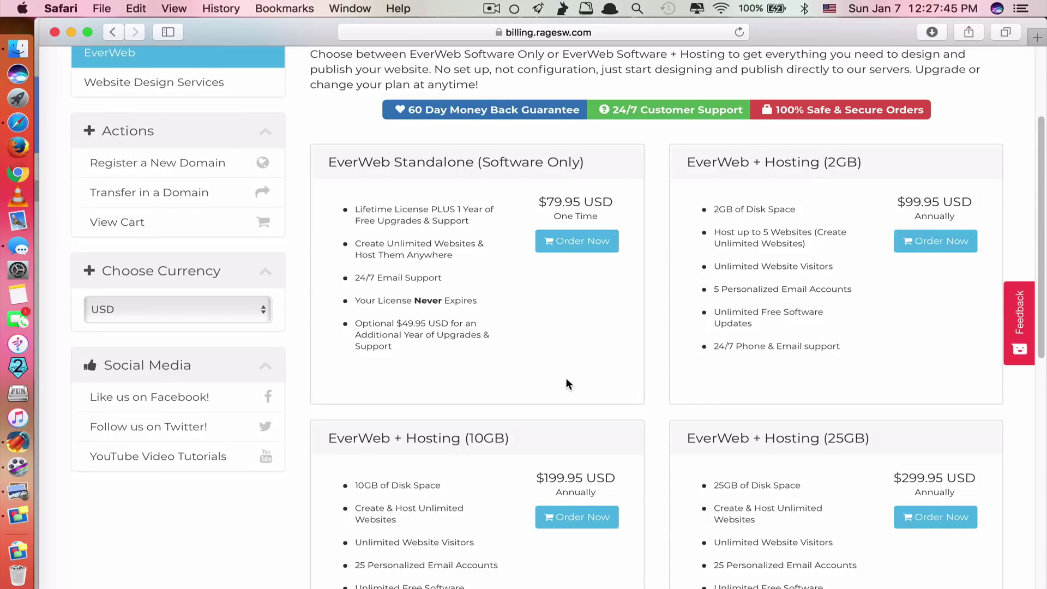
{"action": "scroll", "coordinate": [566, 378], "scroll_direction": "down", "scroll_amount": 6}
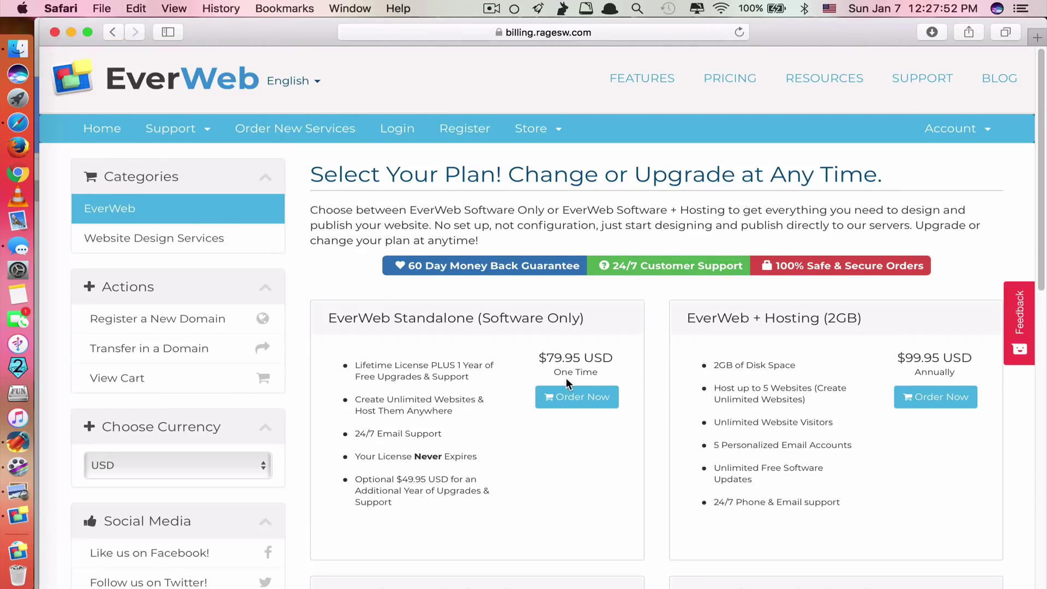
{"action": "scroll", "coordinate": [566, 378], "scroll_direction": "down", "scroll_amount": 4}
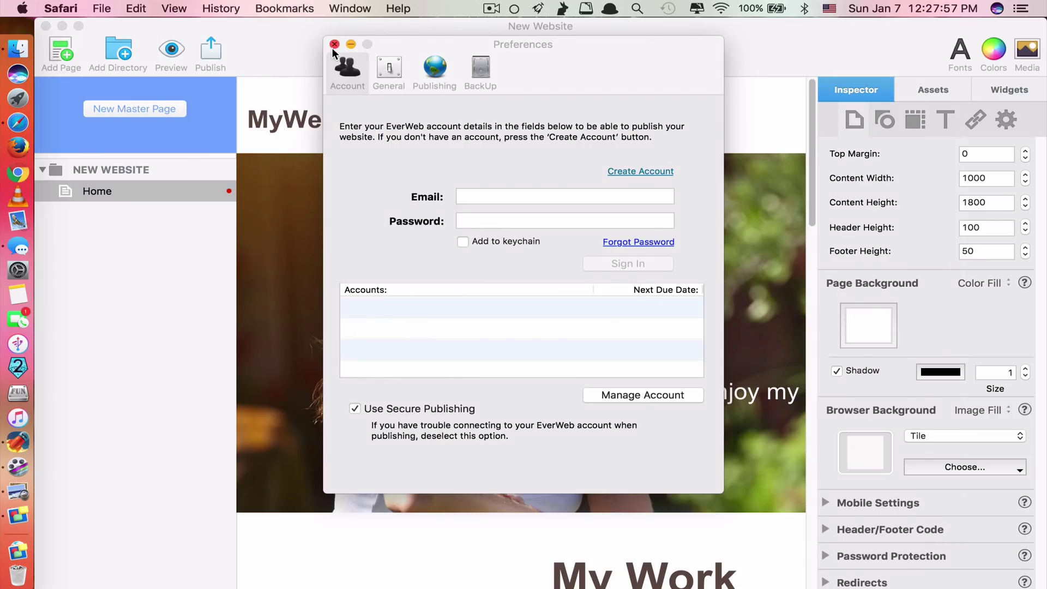
{"action": "left_click", "coordinate": [334, 44]}
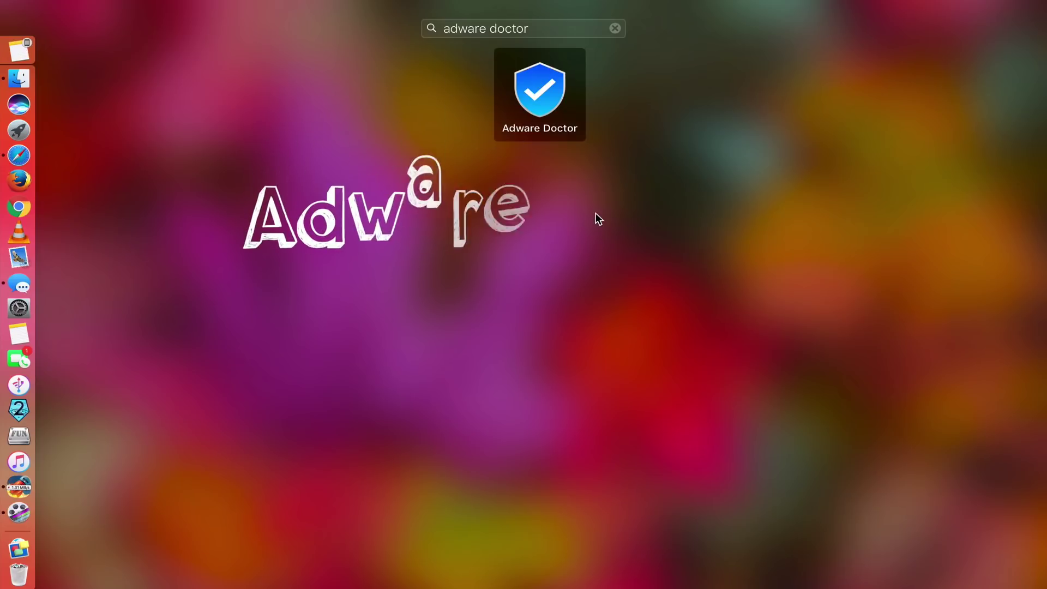
Launch Adware Doctor from its Launchpad search result.
{"action": "left_click", "coordinate": [536, 99]}
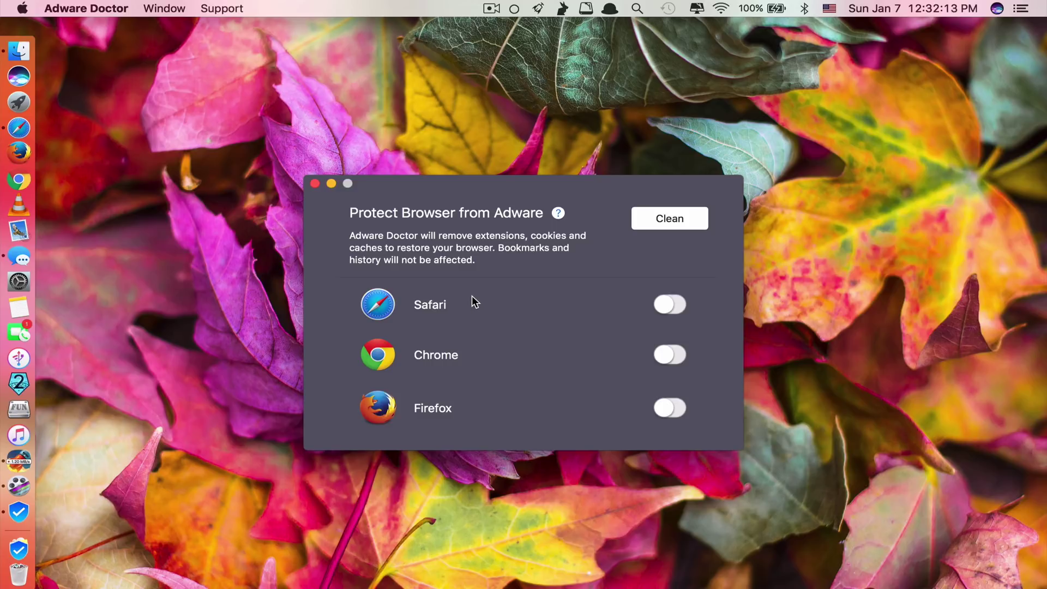
Launch Safari and keep new windows opening with Homepage in General preferences.
{"action": "left_click", "coordinate": [32, 122]}
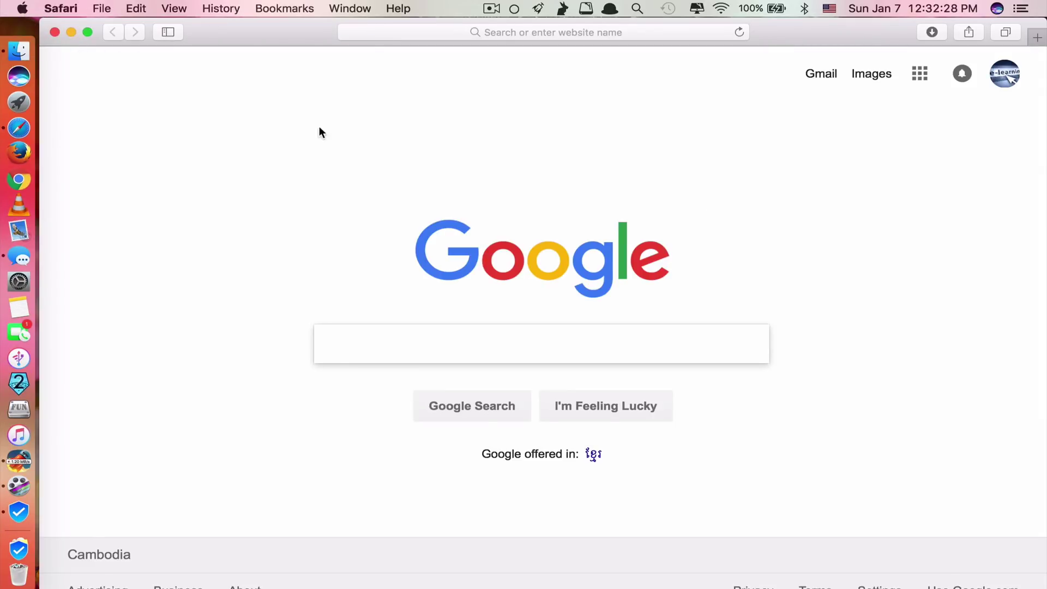
{"action": "left_click", "coordinate": [60, 8]}
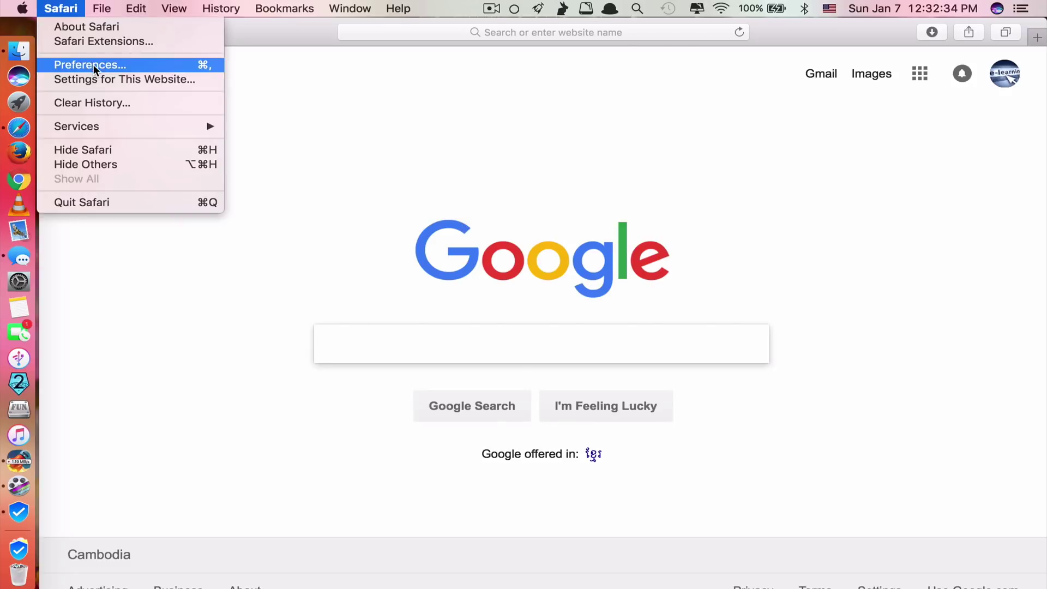
{"action": "left_click", "coordinate": [93, 64]}
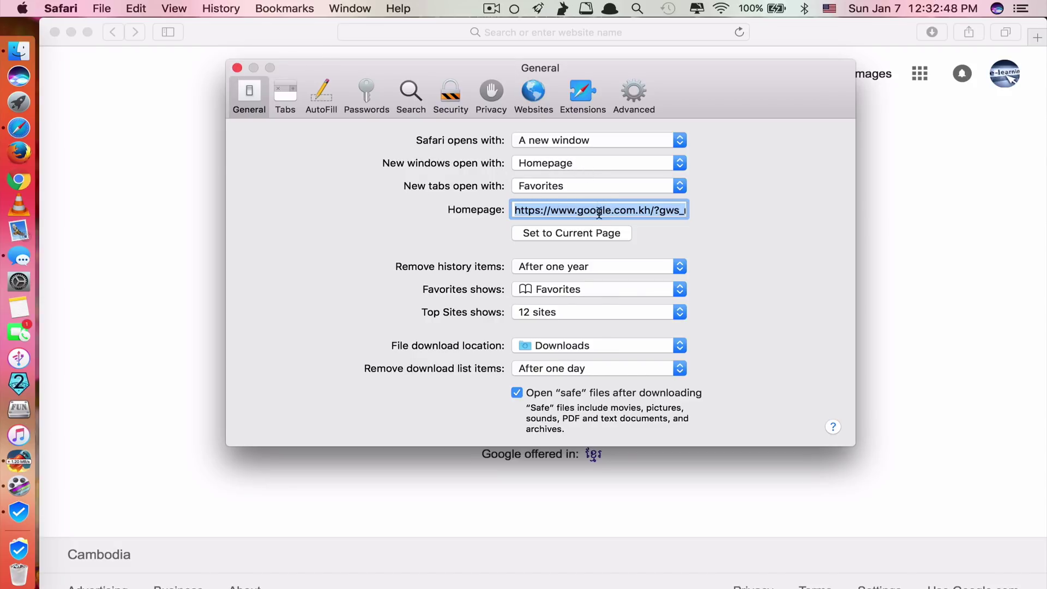
{"action": "left_click", "coordinate": [572, 163]}
{"action": "left_click", "coordinate": [311, 131]}
{"action": "left_click", "coordinate": [546, 161]}
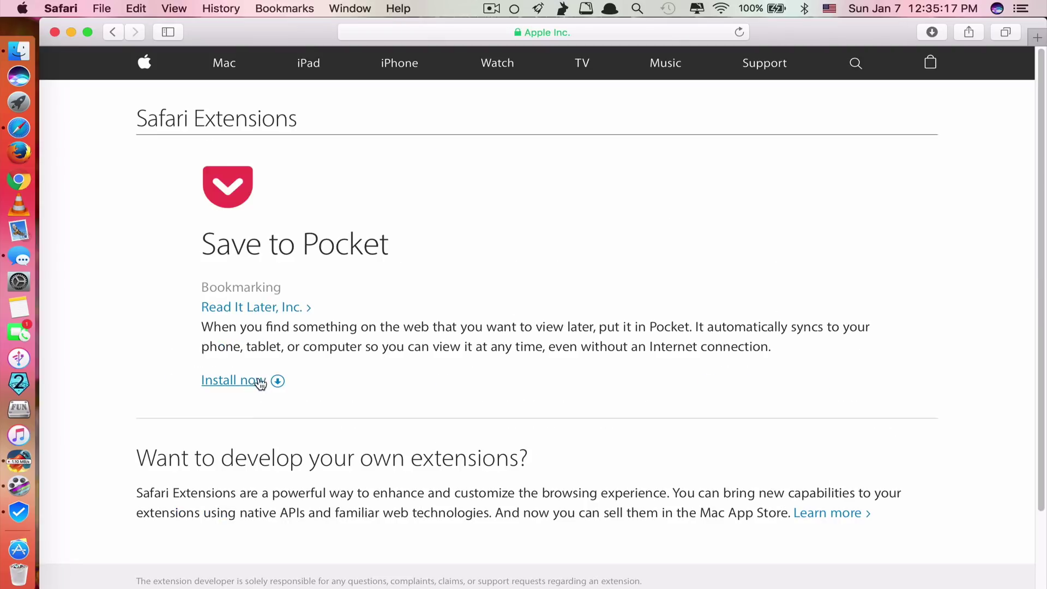
Install the Save to Pocket extension, confirm it under Extensions preferences, and close Safari.
{"action": "left_click", "coordinate": [257, 381]}
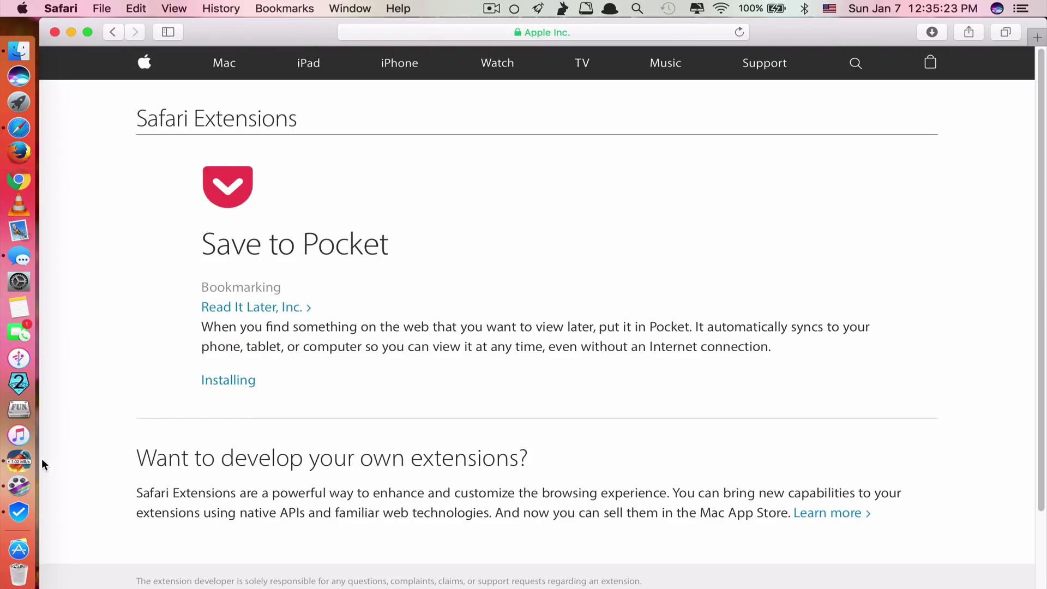
{"action": "left_click", "coordinate": [552, 56]}
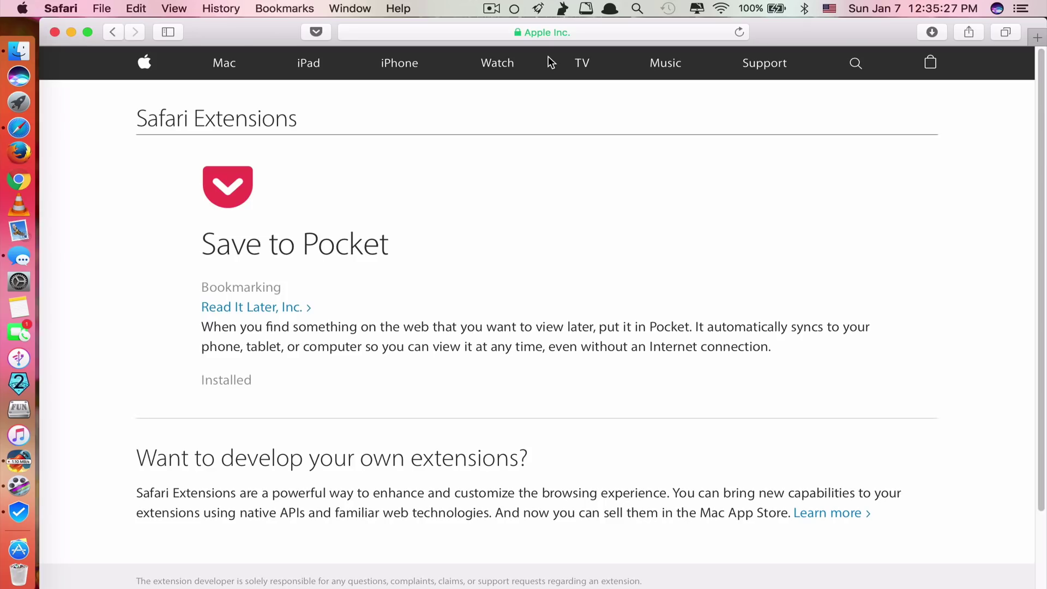
{"action": "left_click", "coordinate": [316, 31]}
{"action": "left_click", "coordinate": [61, 8]}
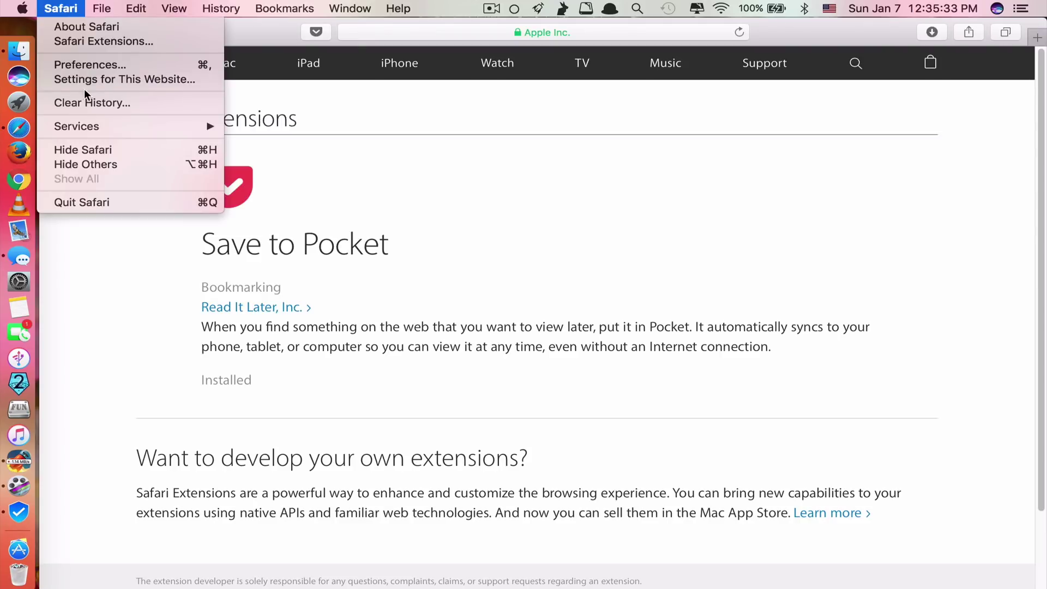
{"action": "left_click", "coordinate": [106, 65]}
{"action": "left_click", "coordinate": [583, 98]}
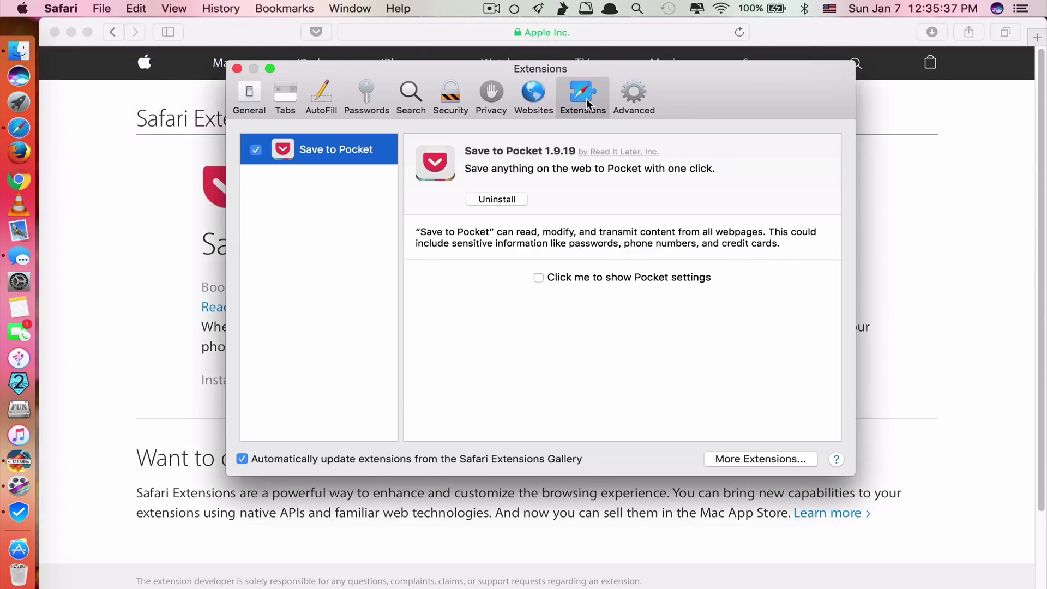
{"action": "left_click", "coordinate": [237, 69]}
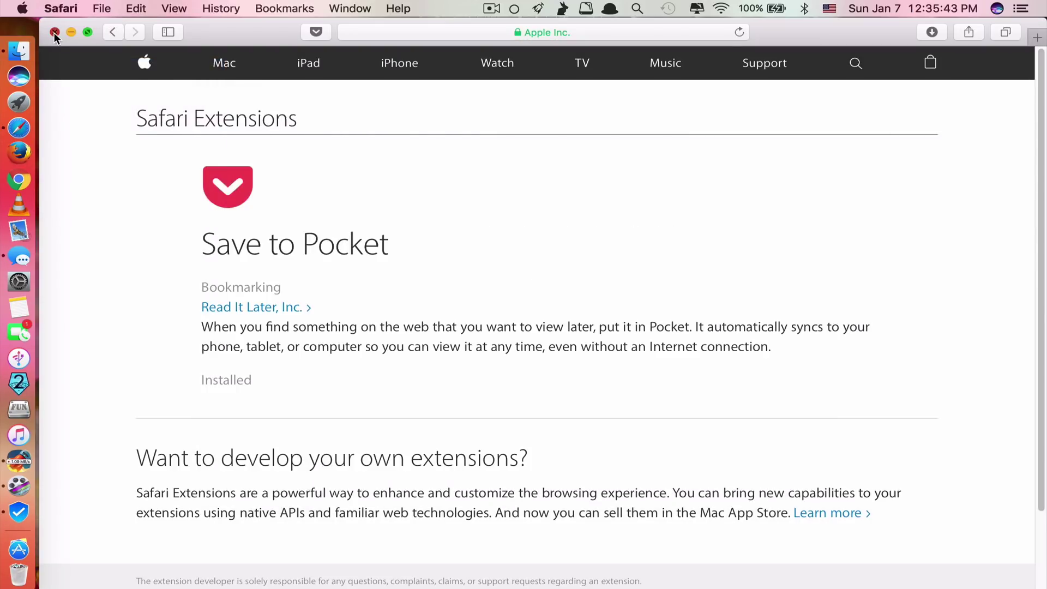
{"action": "left_click", "coordinate": [54, 32]}
Quit Safari from the Dock and set the browser toggles so only Safari gets cleaned.
{"action": "right_click", "coordinate": [30, 117]}
{"action": "left_click", "coordinate": [122, 126]}
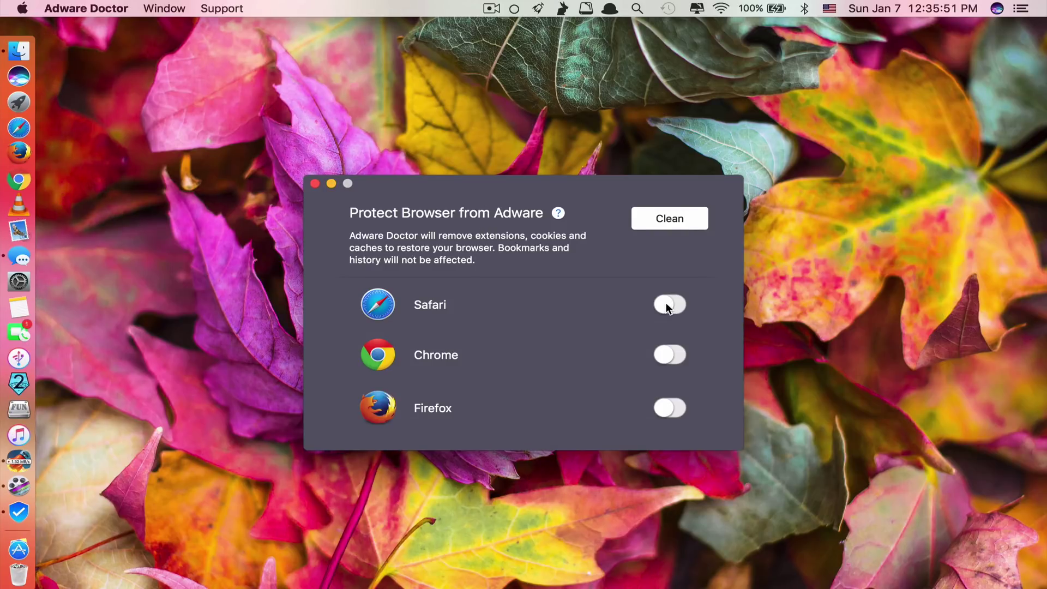
{"action": "left_click", "coordinate": [666, 305]}
{"action": "left_click", "coordinate": [667, 355]}
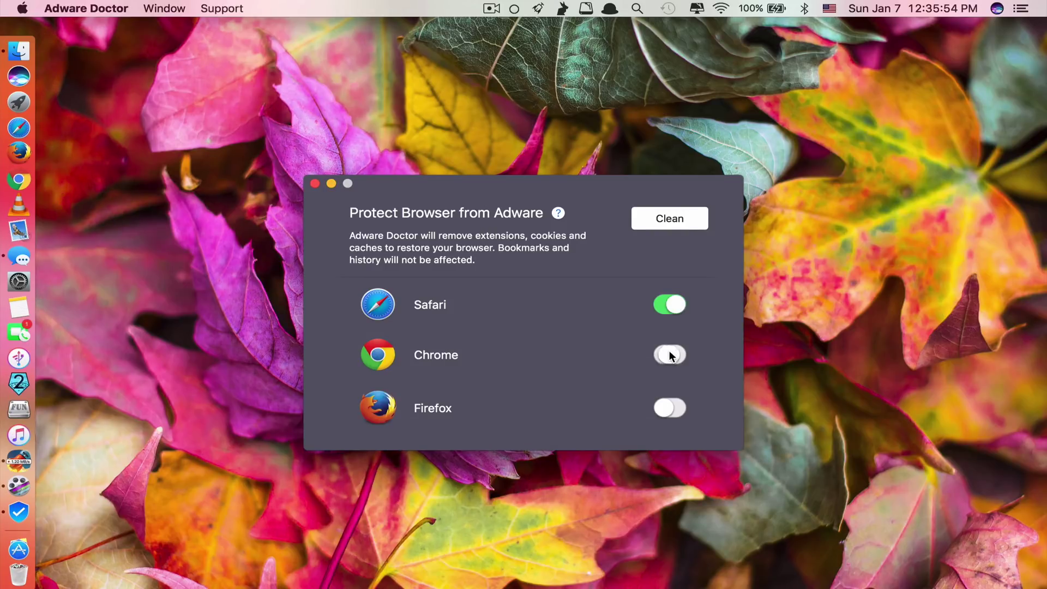
{"action": "left_click", "coordinate": [667, 410]}
Run the Safari cleanup and confirm the OK and YES prompts.
{"action": "left_click", "coordinate": [653, 218]}
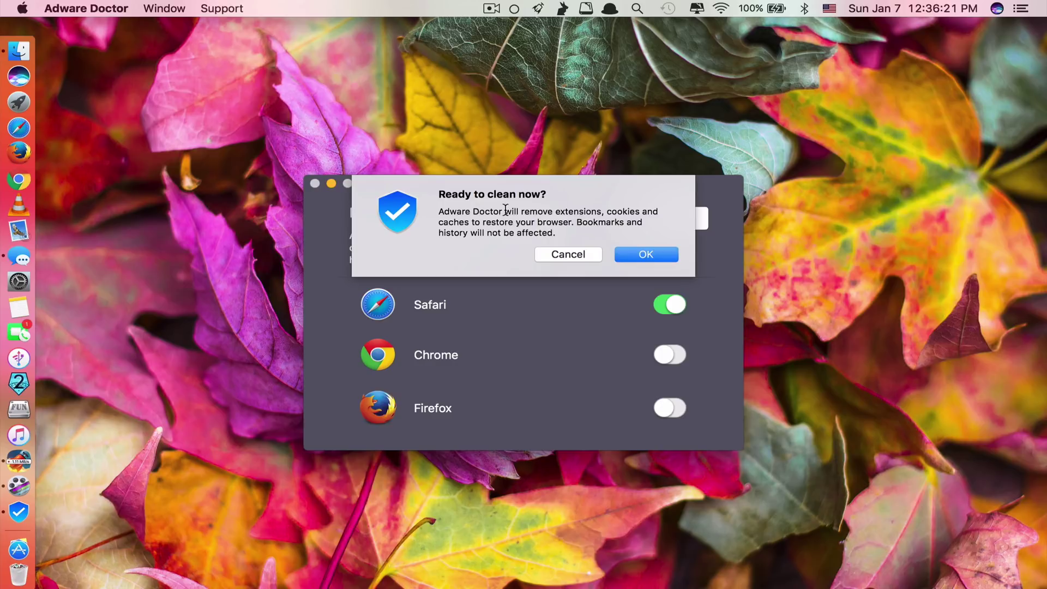
{"action": "left_click", "coordinate": [633, 255]}
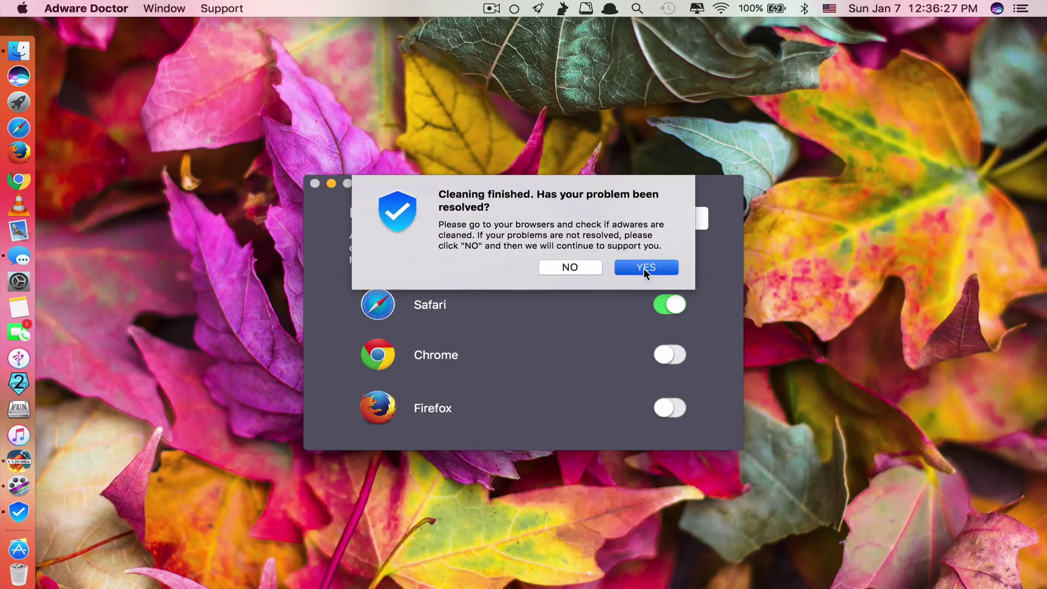
{"action": "left_click", "coordinate": [643, 267]}
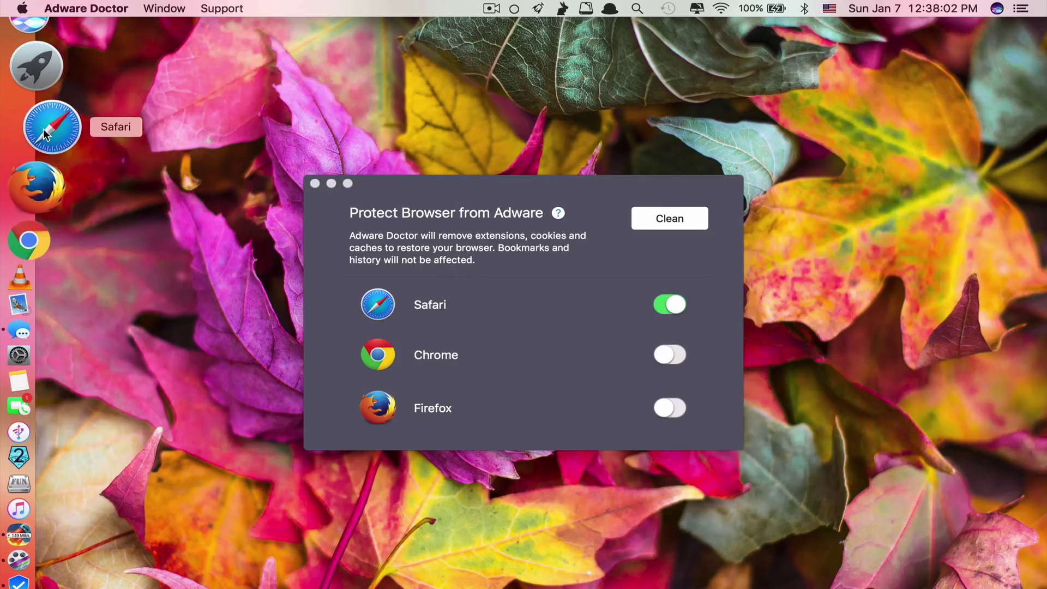
Switch to Safari and set new windows to open the homepage in General preferences.
{"action": "left_click", "coordinate": [43, 131]}
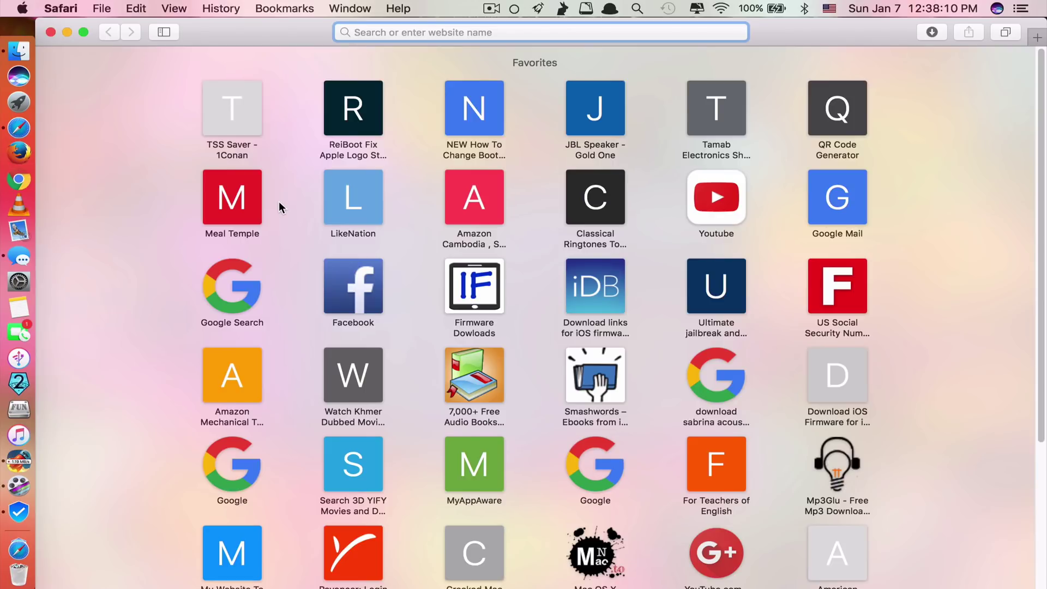
{"action": "left_click", "coordinate": [61, 8]}
{"action": "left_click", "coordinate": [96, 65]}
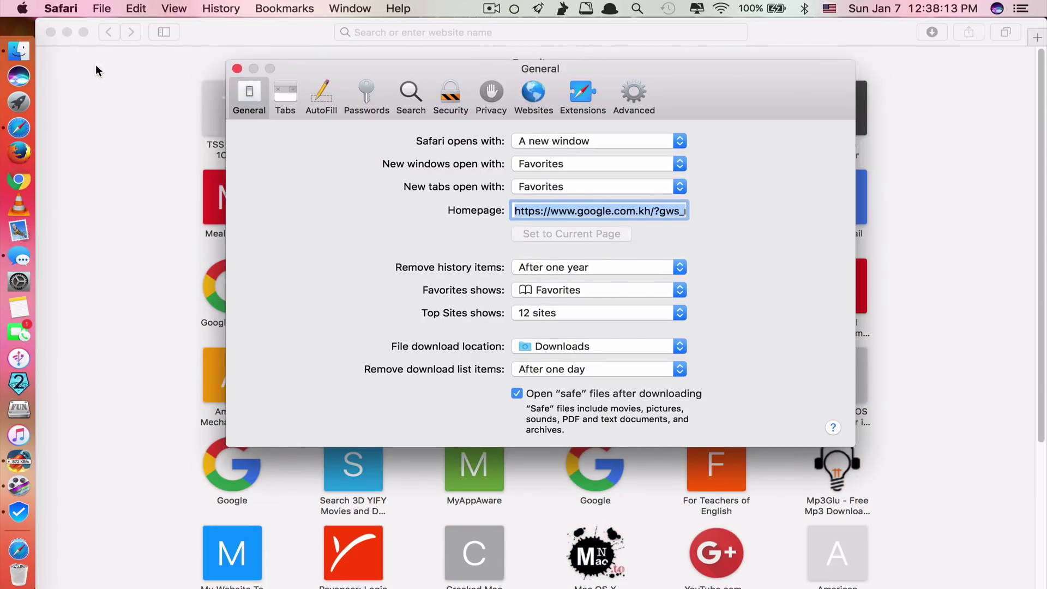
{"action": "left_click", "coordinate": [544, 162]}
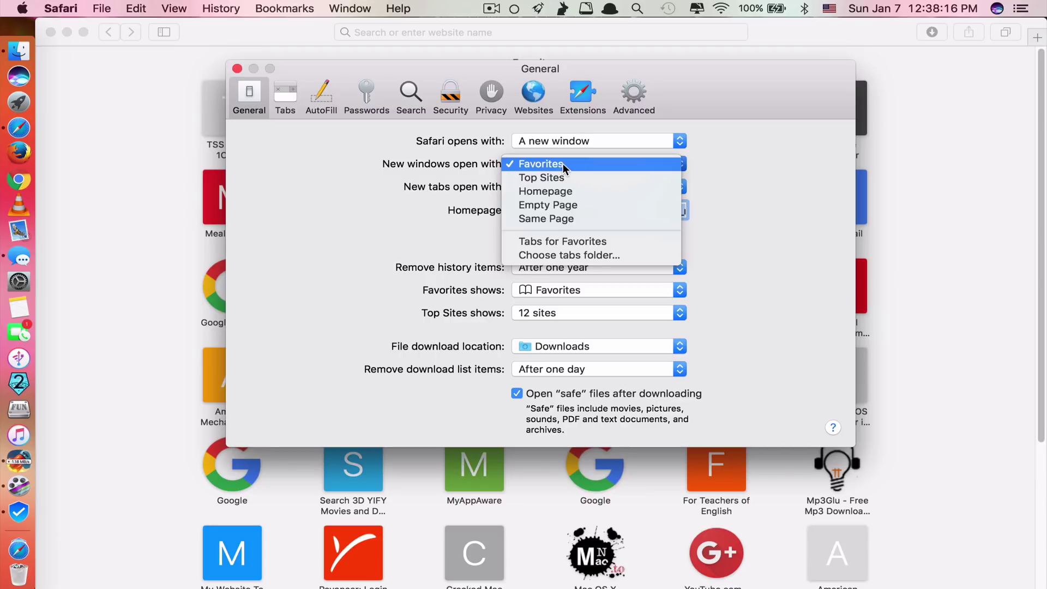
{"action": "left_click", "coordinate": [578, 191]}
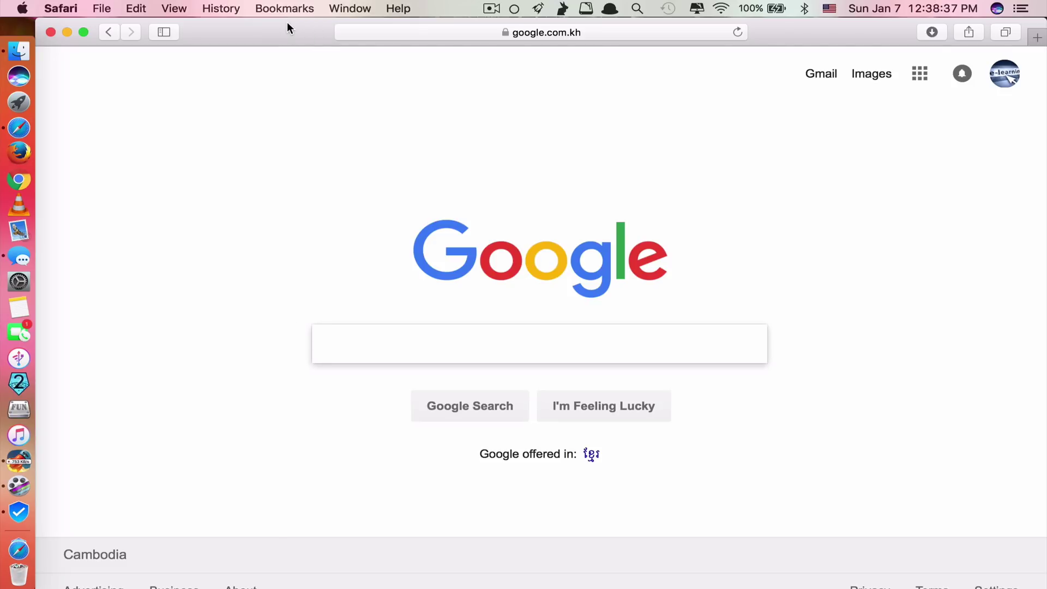
Check that Extensions preferences list none, close Safari, and bring Adware Doctor forward.
{"action": "left_click", "coordinate": [60, 8]}
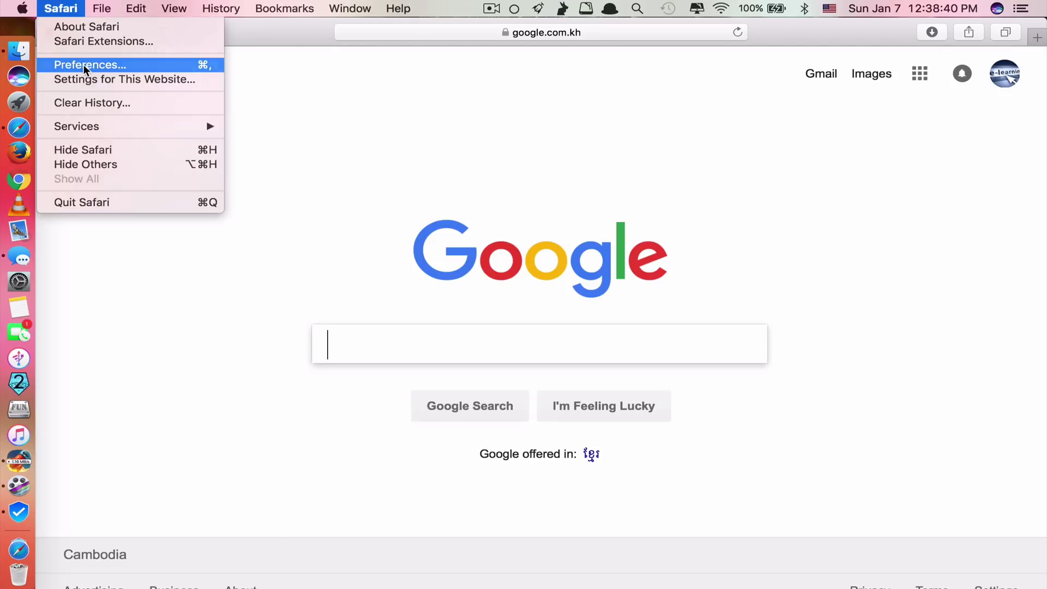
{"action": "left_click", "coordinate": [84, 64]}
{"action": "left_click", "coordinate": [583, 96]}
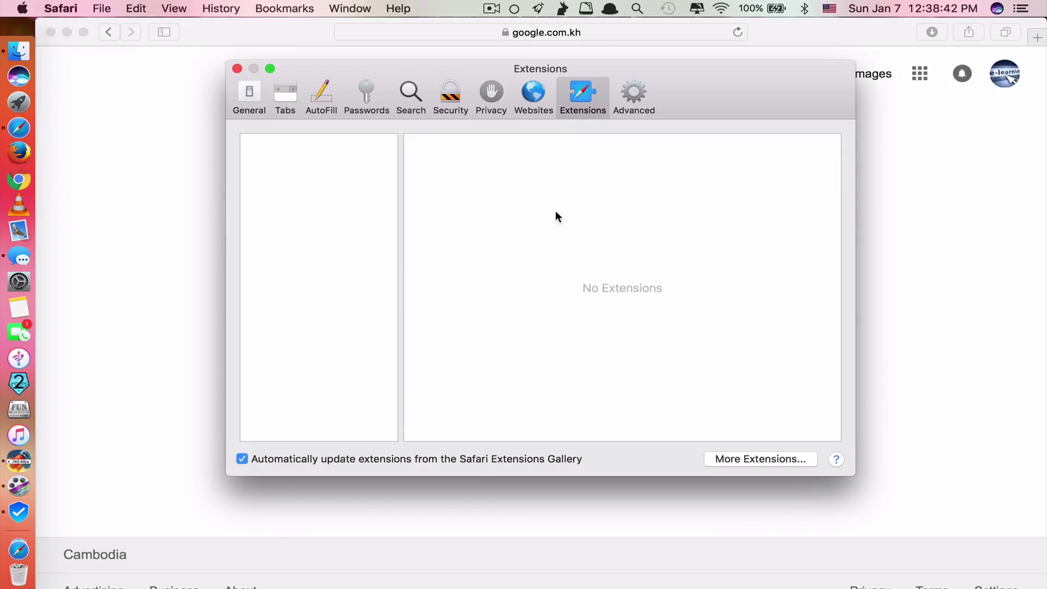
{"action": "left_click", "coordinate": [237, 69]}
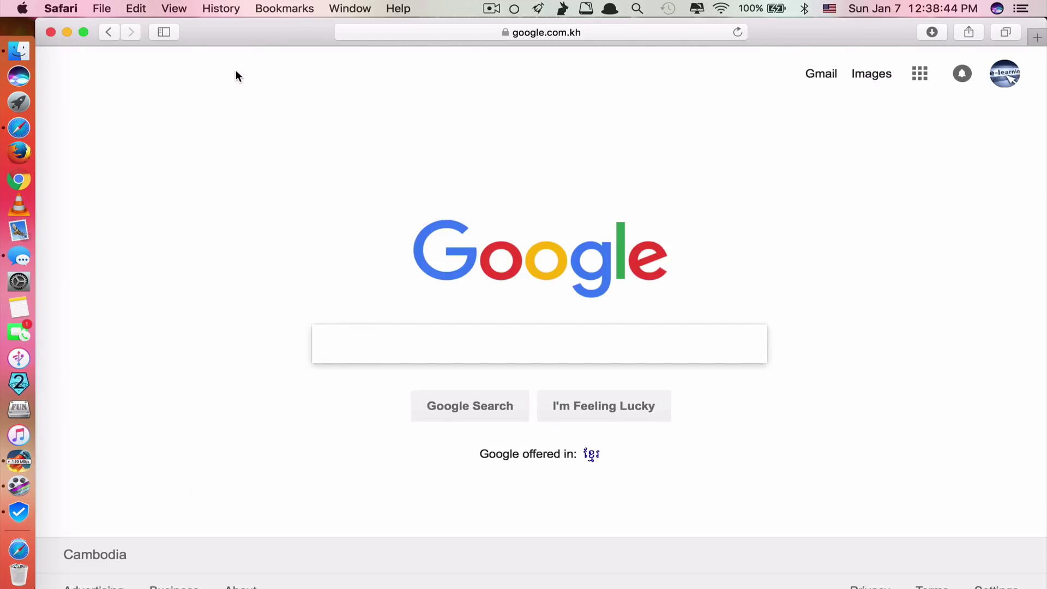
{"action": "left_click", "coordinate": [49, 33]}
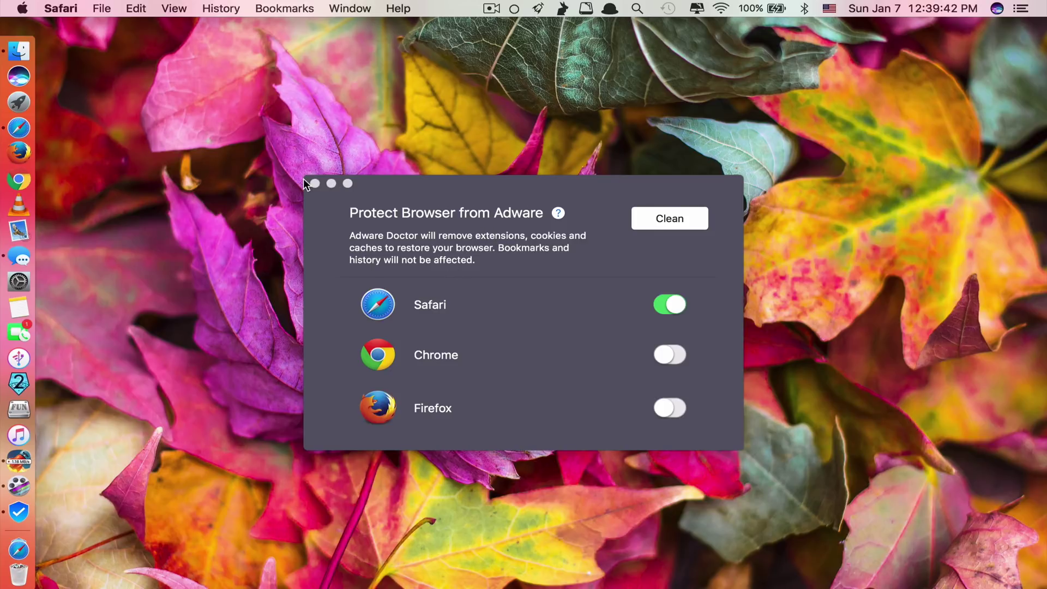
{"action": "left_click", "coordinate": [309, 180]}
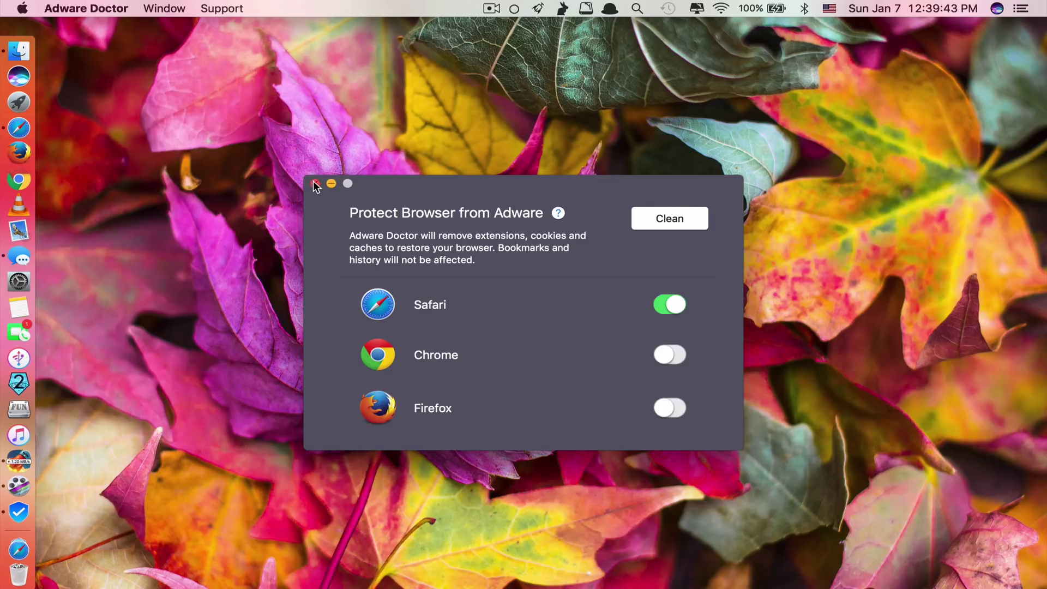
Close Adware Doctor and launch Passport Photo via a Launchpad search for 'passport'.
{"action": "left_click", "coordinate": [314, 184]}
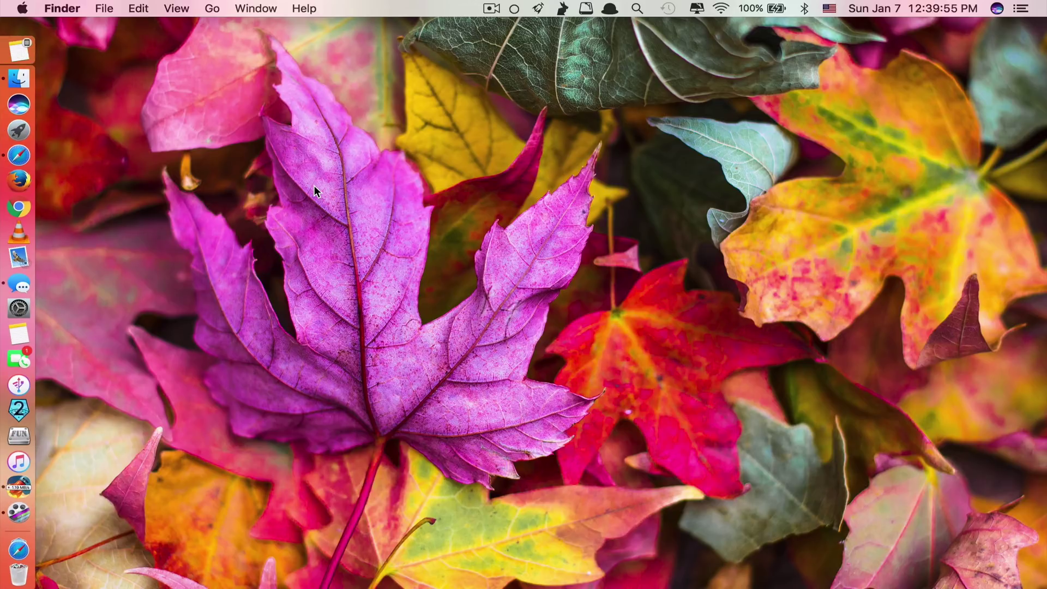
{"action": "key", "text": "F4"}
{"action": "type", "text": "passport"}
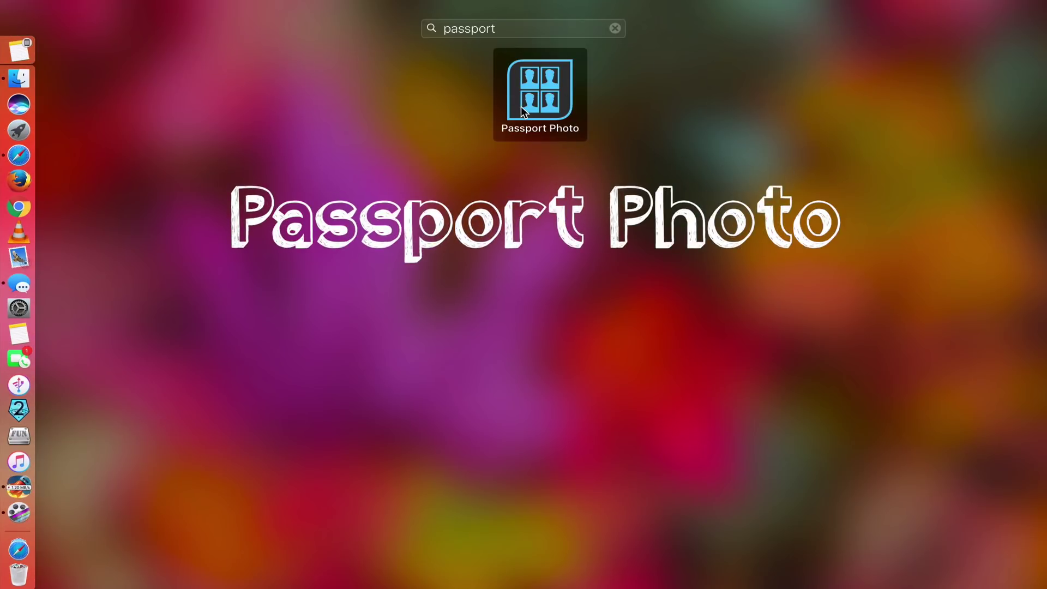
{"action": "left_click", "coordinate": [538, 99]}
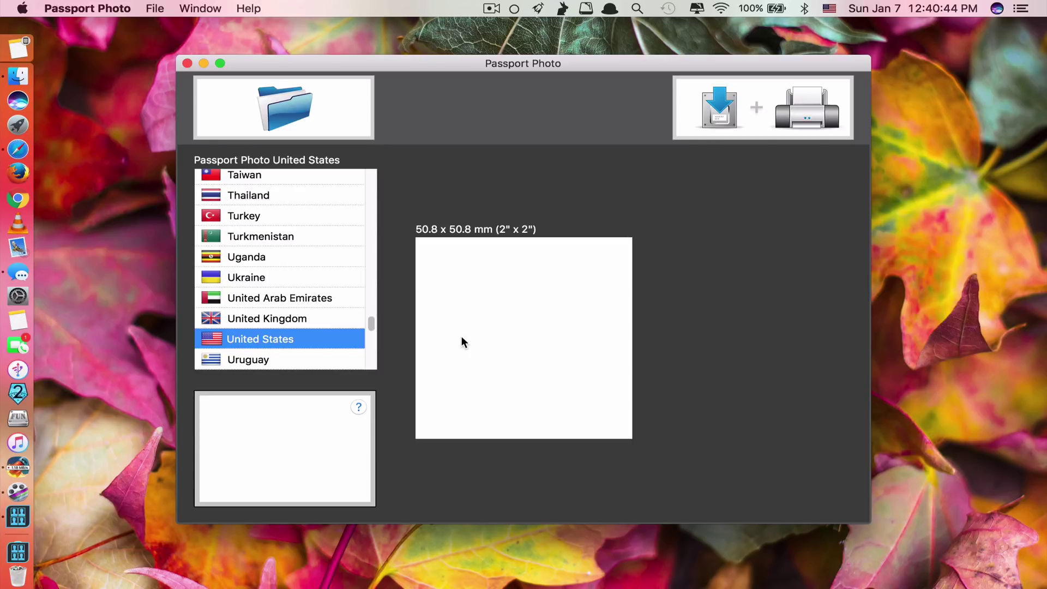
Preview Albania's 40 x 50 mm photo size, then switch back to United States.
{"action": "scroll", "coordinate": [238, 232], "scroll_direction": "up", "scroll_amount": 15}
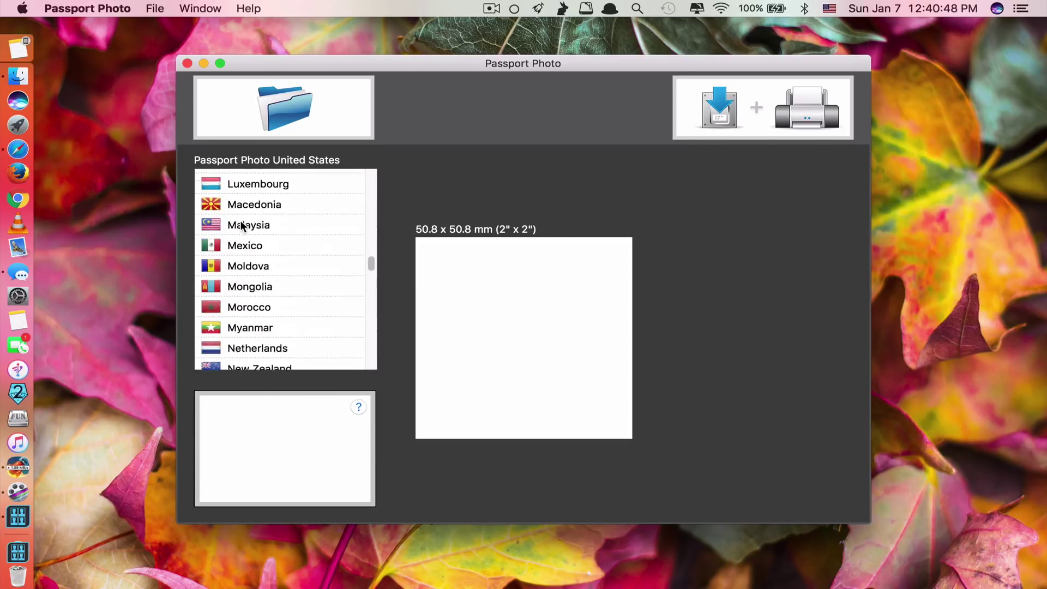
{"action": "scroll", "coordinate": [241, 225], "scroll_direction": "up", "scroll_amount": 15}
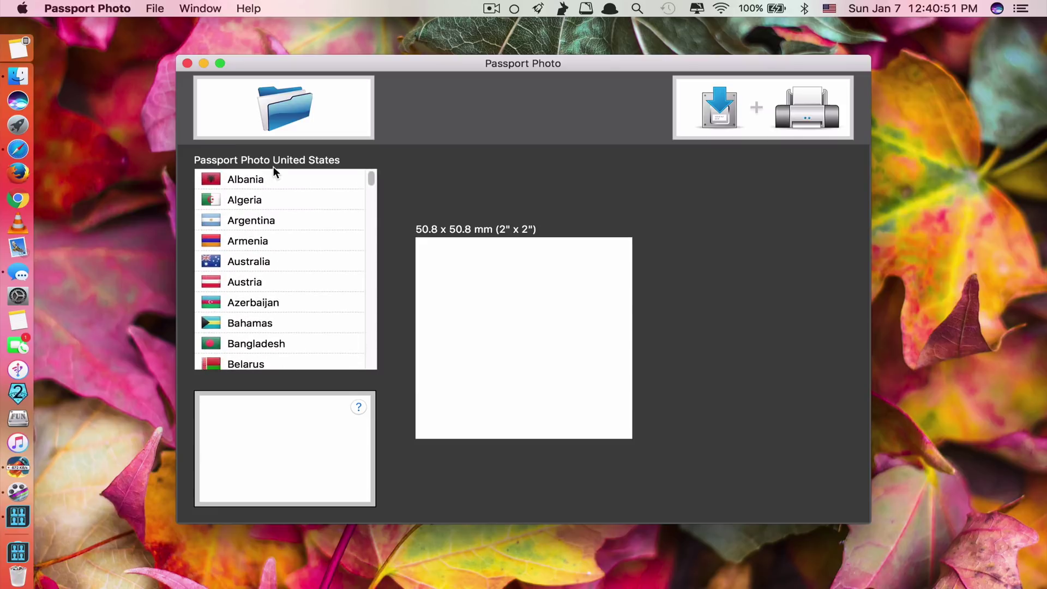
{"action": "left_click", "coordinate": [274, 179]}
{"action": "scroll", "coordinate": [283, 237], "scroll_direction": "down", "scroll_amount": 6}
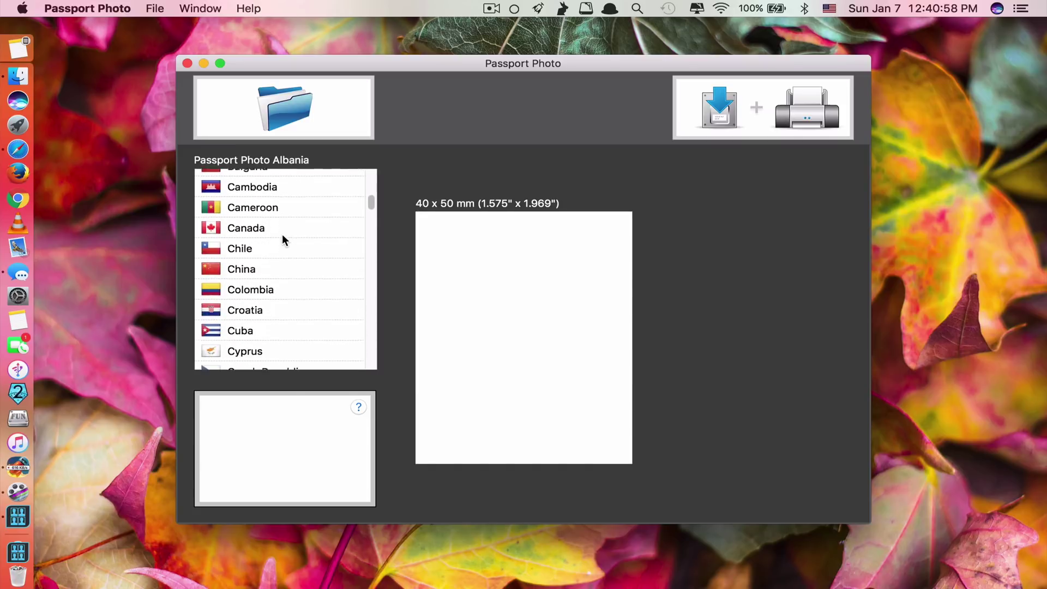
{"action": "scroll", "coordinate": [283, 239], "scroll_direction": "up", "scroll_amount": 1}
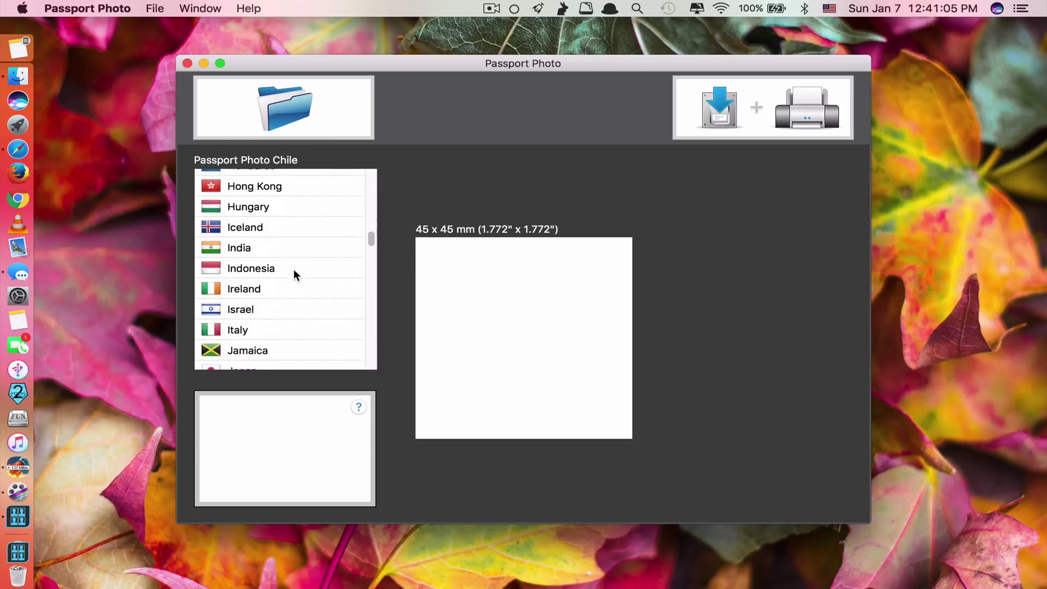
{"action": "scroll", "coordinate": [294, 272], "scroll_direction": "down", "scroll_amount": 5}
{"action": "scroll", "coordinate": [294, 270], "scroll_direction": "down", "scroll_amount": 3}
{"action": "left_click", "coordinate": [294, 263]}
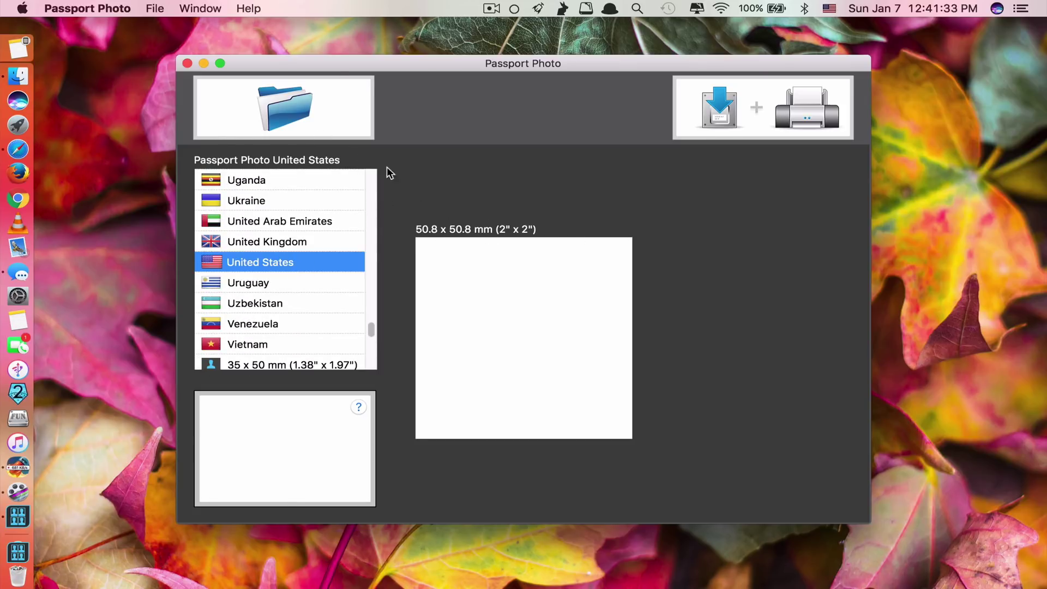
Load the man's portrait image file into the photo frame.
{"action": "left_click", "coordinate": [278, 99]}
{"action": "scroll", "coordinate": [427, 253], "scroll_direction": "down", "scroll_amount": 10}
{"action": "left_click", "coordinate": [407, 255]}
{"action": "left_click", "coordinate": [781, 377]}
Resize the portrait with the zoom slider, then hide the head-position guides.
{"action": "left_click_drag", "start_coordinate": [646, 391], "coordinate": [647, 398]}
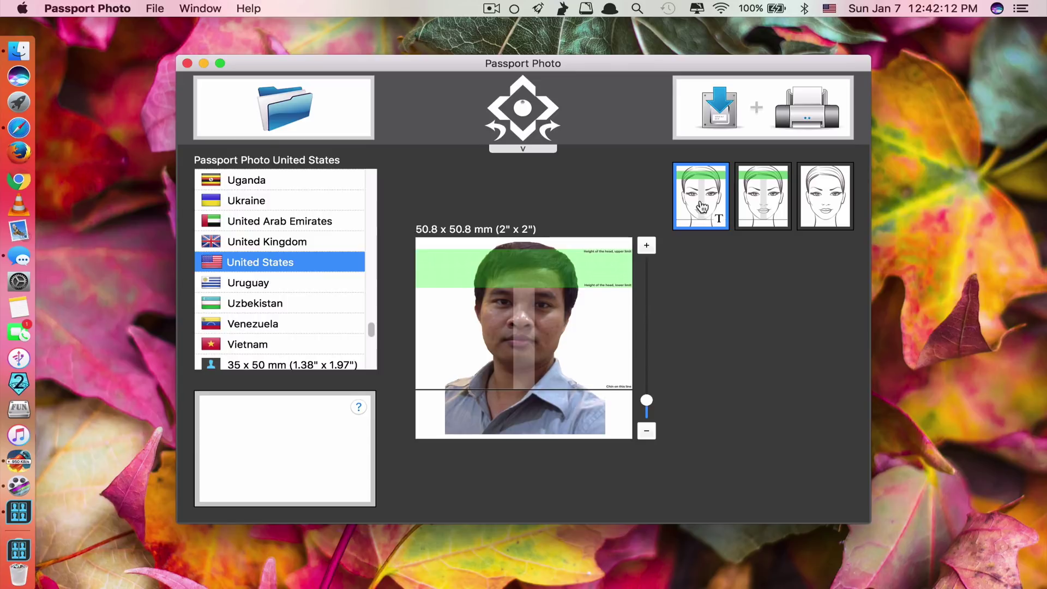
{"action": "left_click", "coordinate": [757, 213]}
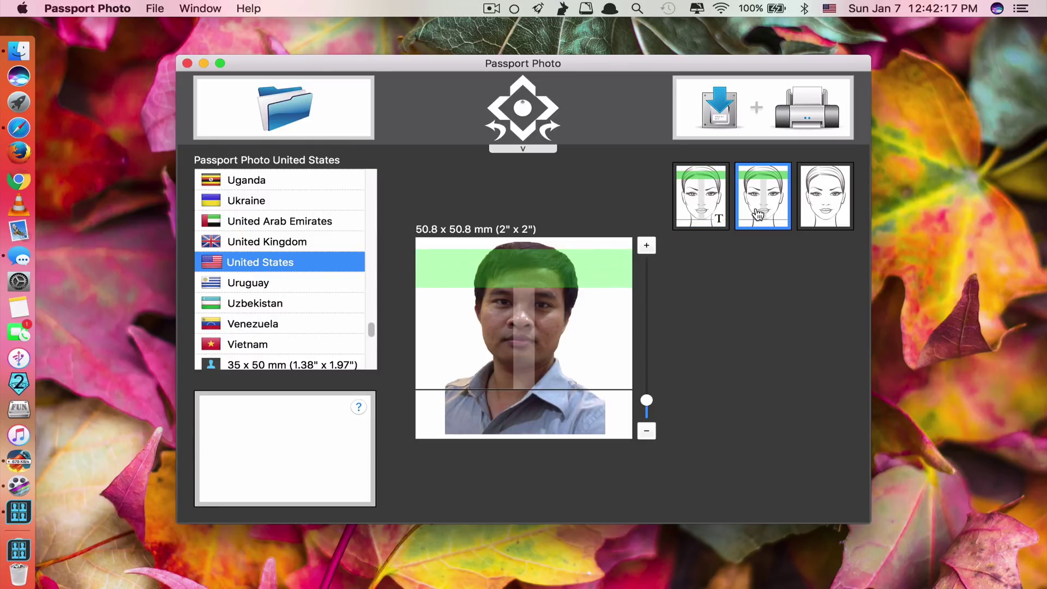
{"action": "left_click", "coordinate": [812, 208]}
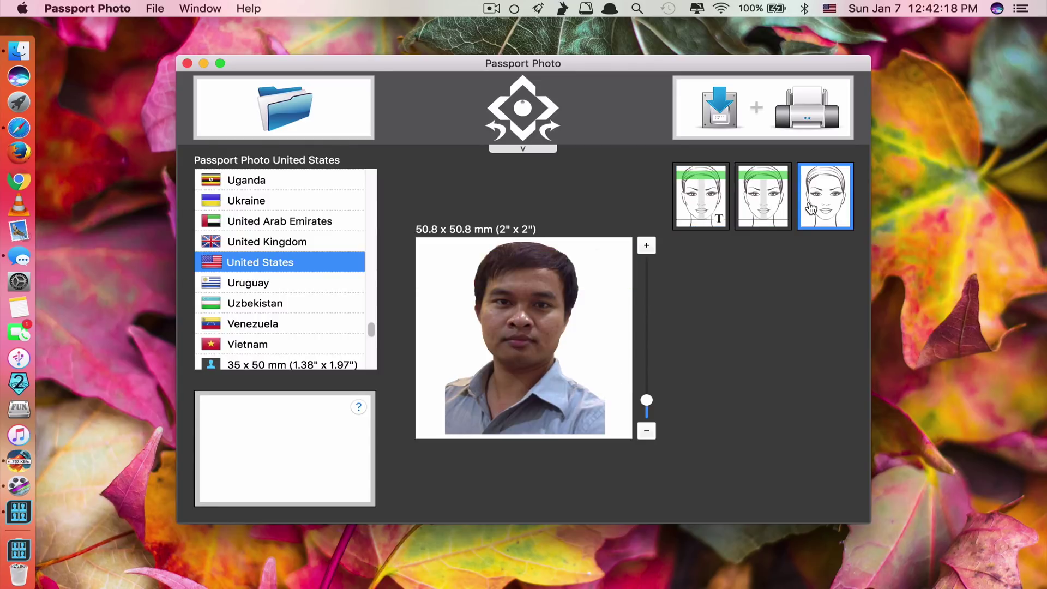
Preview 3, 2 and 1-photo sheets, then settle on four photos on 11 x 15 paper.
{"action": "left_click", "coordinate": [730, 118]}
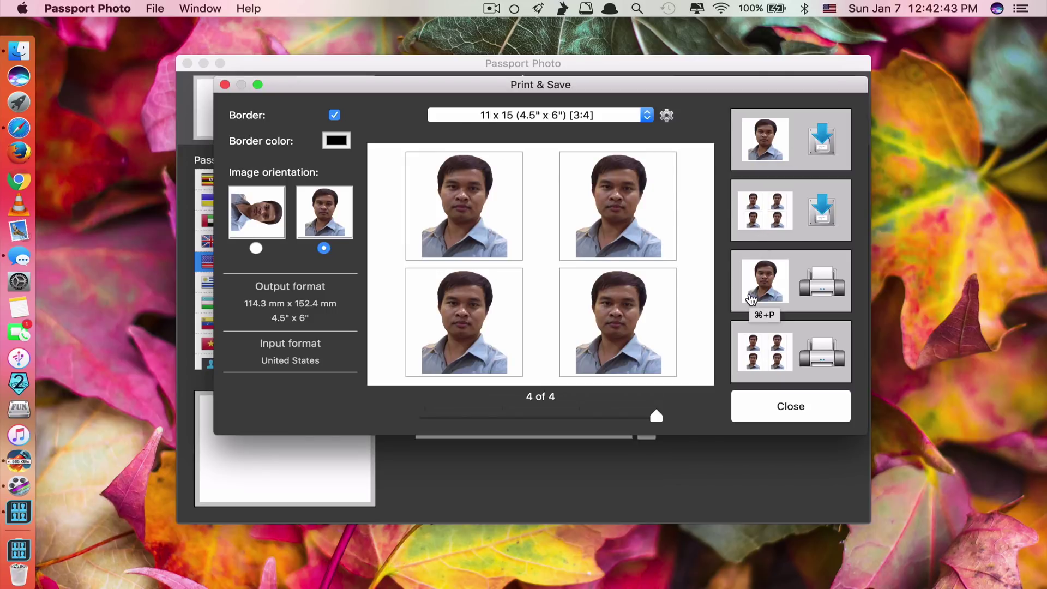
{"action": "left_click_drag", "start_coordinate": [656, 416], "coordinate": [578, 417]}
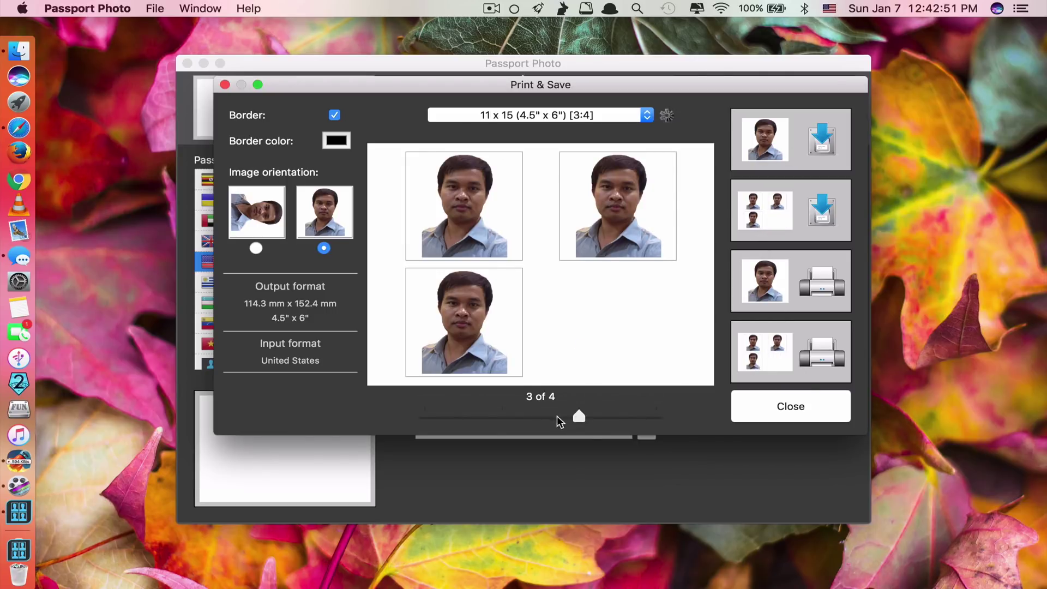
{"action": "left_click", "coordinate": [532, 418]}
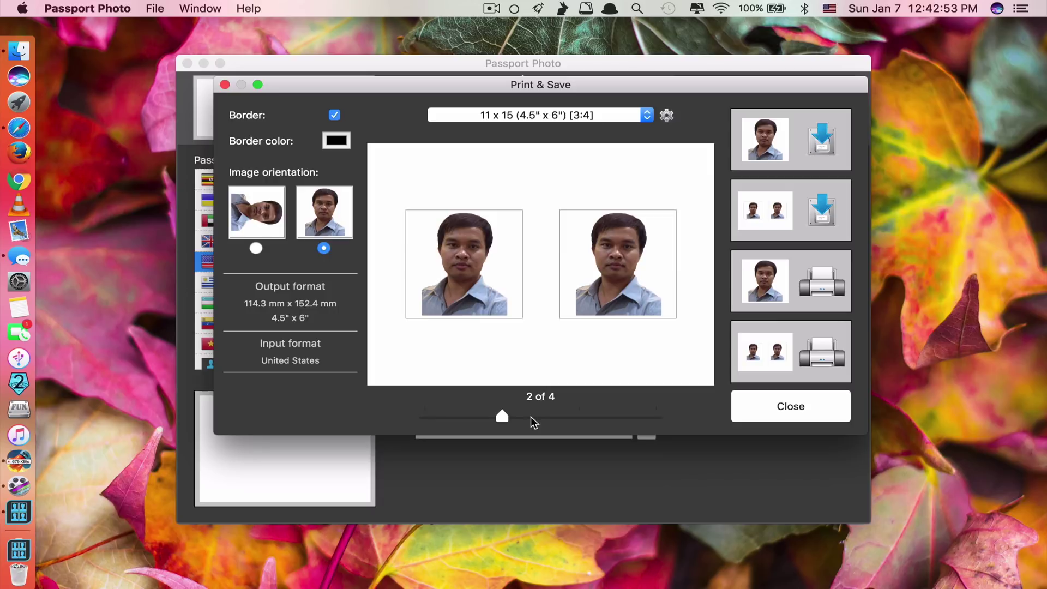
{"action": "left_click", "coordinate": [456, 416]}
{"action": "left_click", "coordinate": [656, 417]}
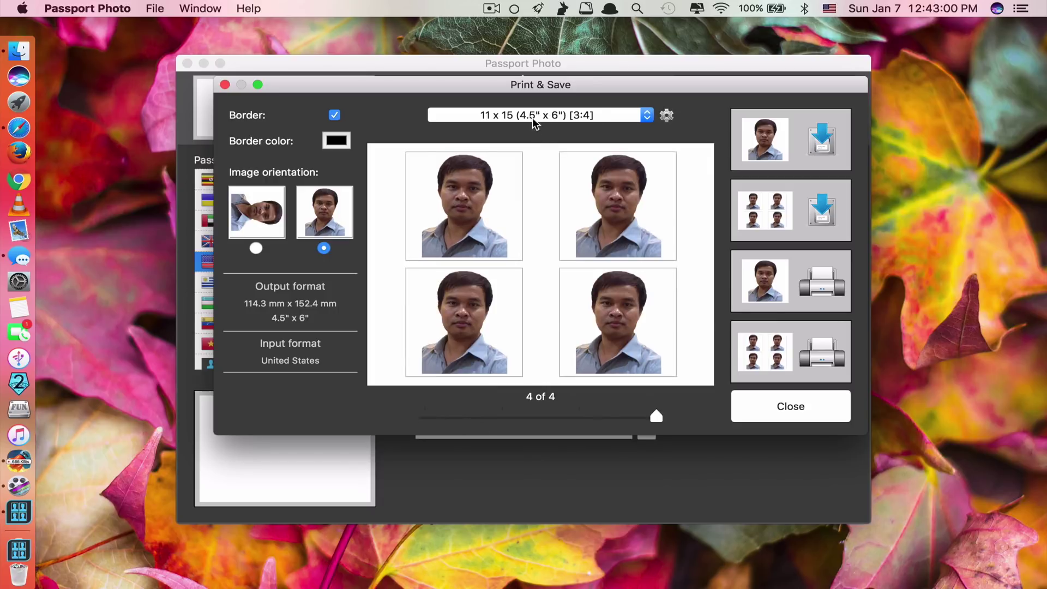
{"action": "left_click", "coordinate": [536, 118]}
{"action": "left_click", "coordinate": [270, 87]}
{"action": "left_click", "coordinate": [224, 84]}
Try green, red and black border colours, then switch the photo borders off.
{"action": "left_click", "coordinate": [327, 143]}
{"action": "left_click", "coordinate": [312, 322]}
{"action": "left_click", "coordinate": [310, 385]}
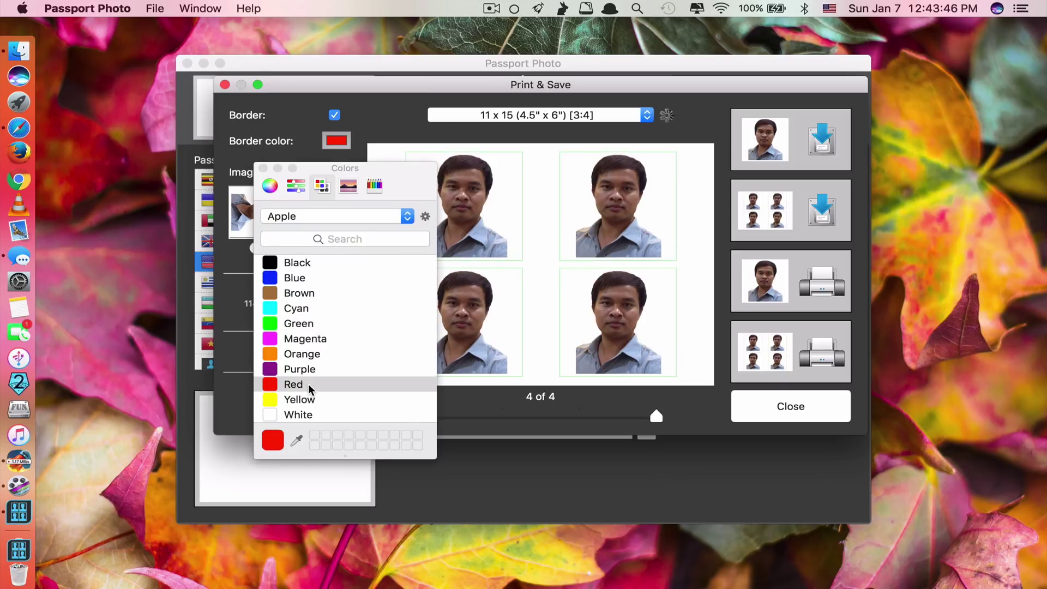
{"action": "left_click", "coordinate": [294, 263]}
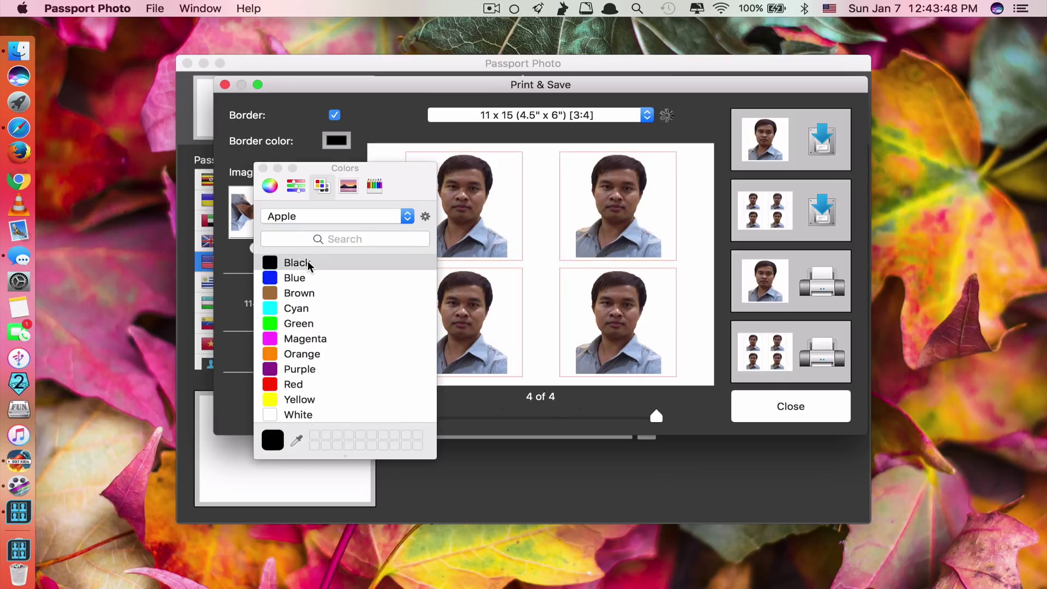
{"action": "left_click", "coordinate": [263, 169]}
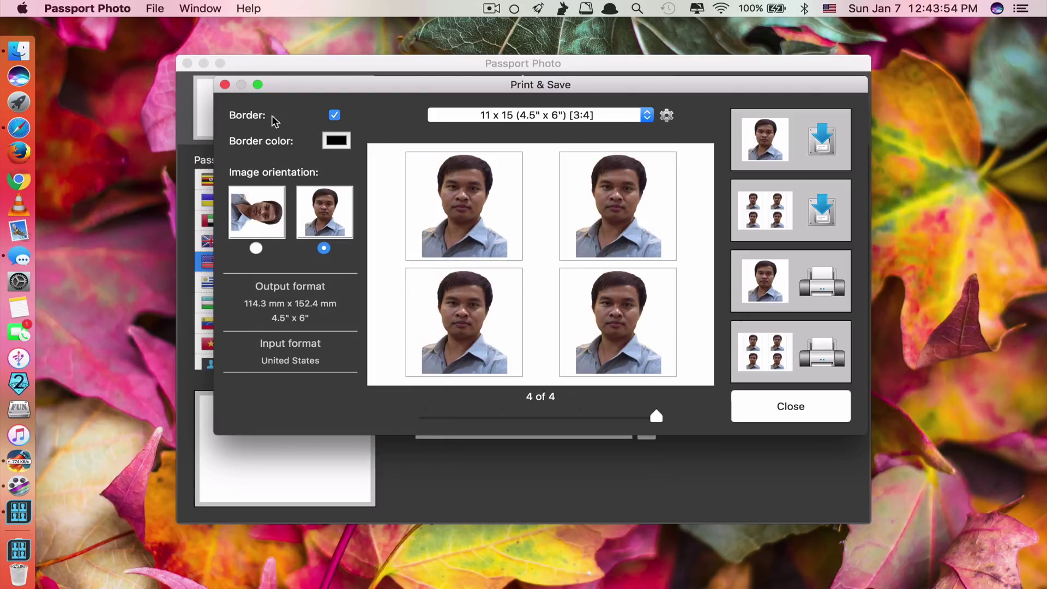
{"action": "left_click", "coordinate": [335, 115]}
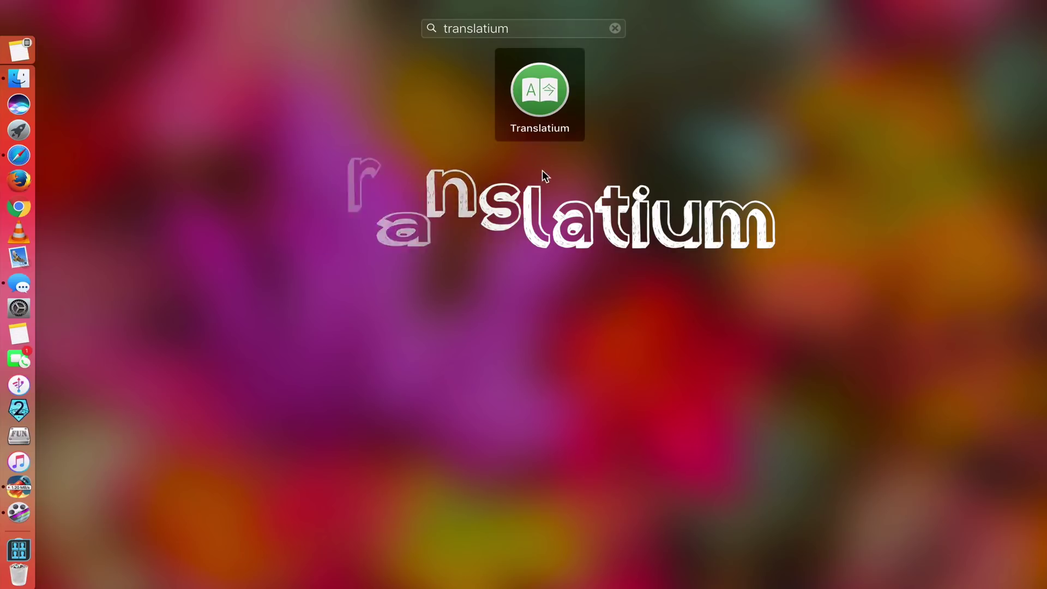
Launch Translatium, close its main window, and browse the English source-language list in the menu-bar popup.
{"action": "left_click", "coordinate": [539, 92]}
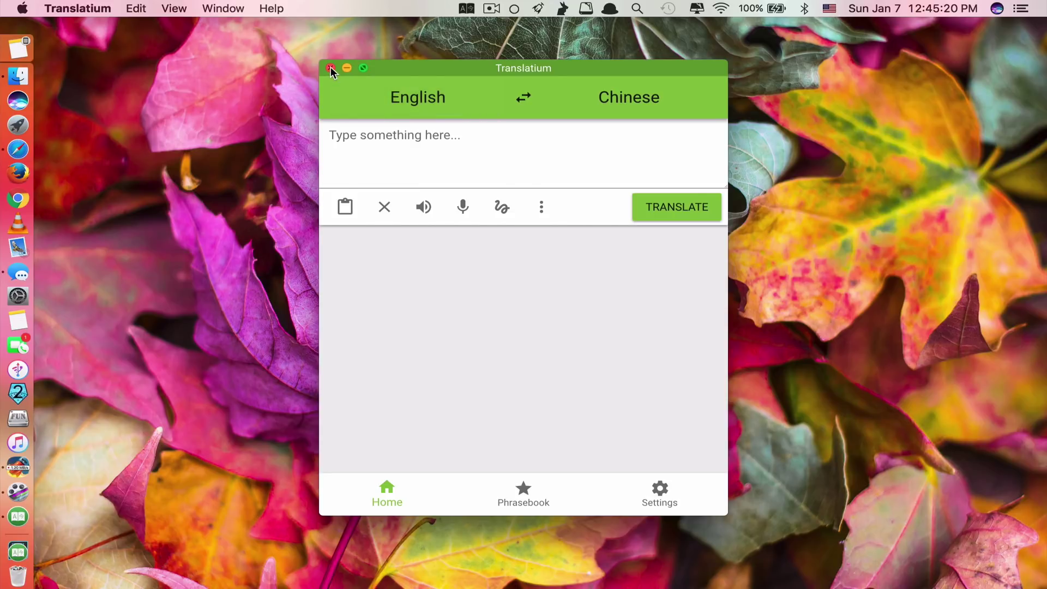
{"action": "left_click", "coordinate": [330, 68]}
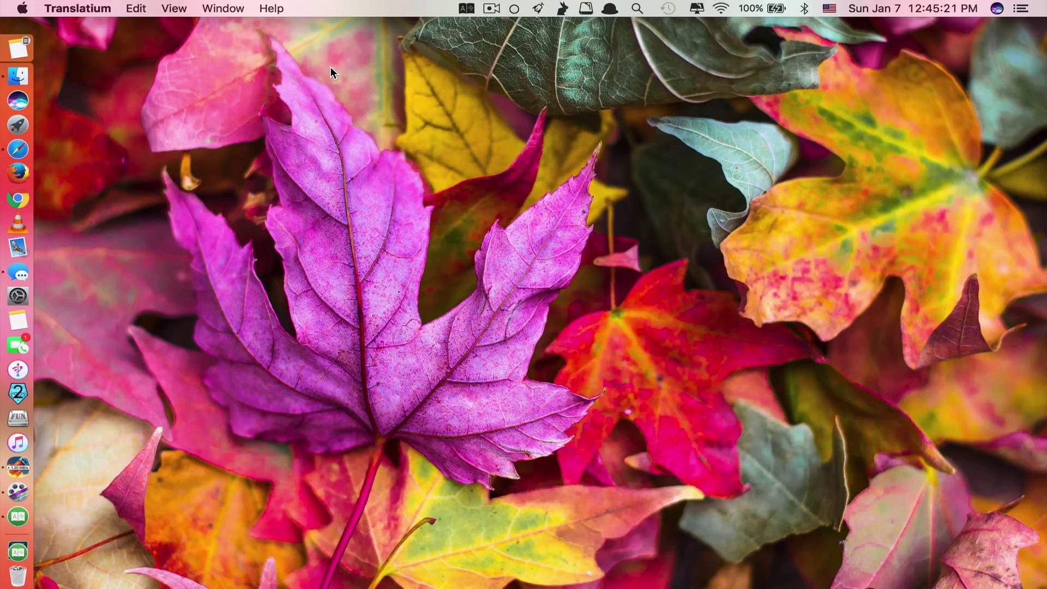
{"action": "left_click", "coordinate": [467, 10]}
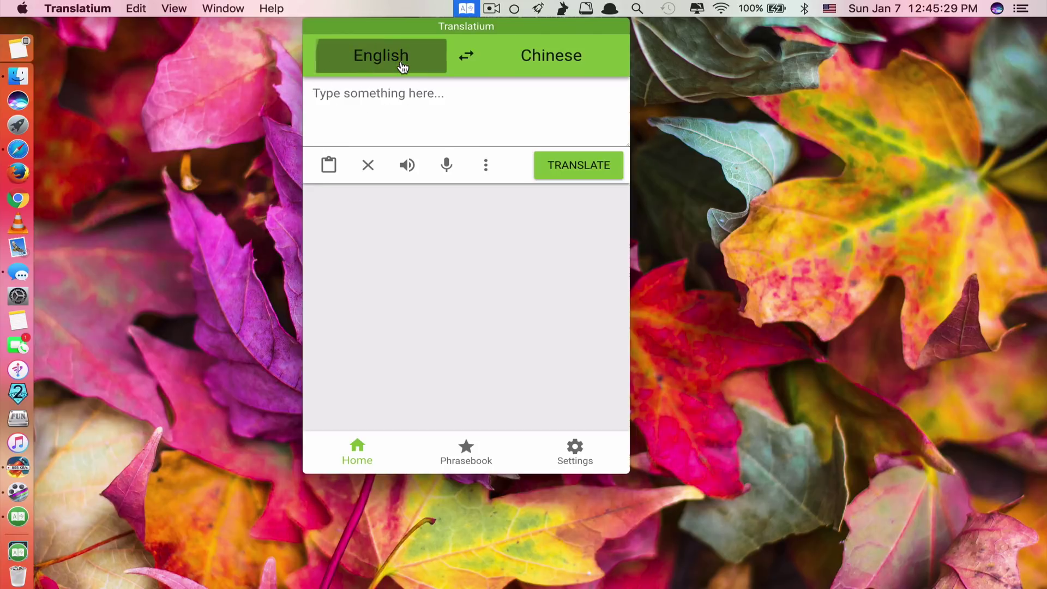
{"action": "left_click", "coordinate": [403, 66]}
{"action": "scroll", "coordinate": [381, 280], "scroll_direction": "down", "scroll_amount": 15}
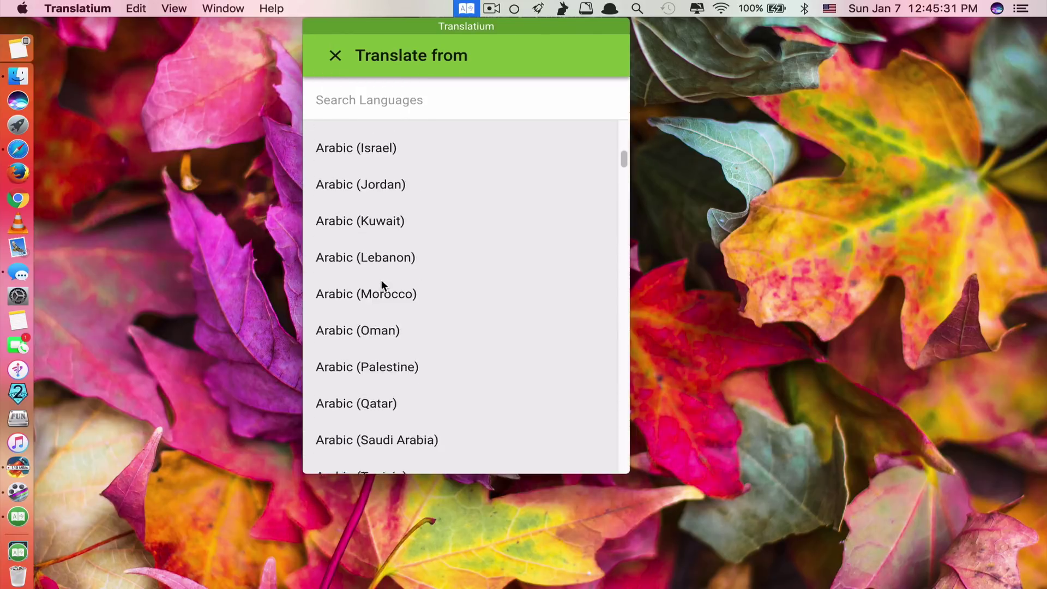
{"action": "left_click", "coordinate": [333, 55]}
Reopen the compact translator popup and click into its empty input box.
{"action": "left_click", "coordinate": [460, 10]}
{"action": "left_click", "coordinate": [466, 9]}
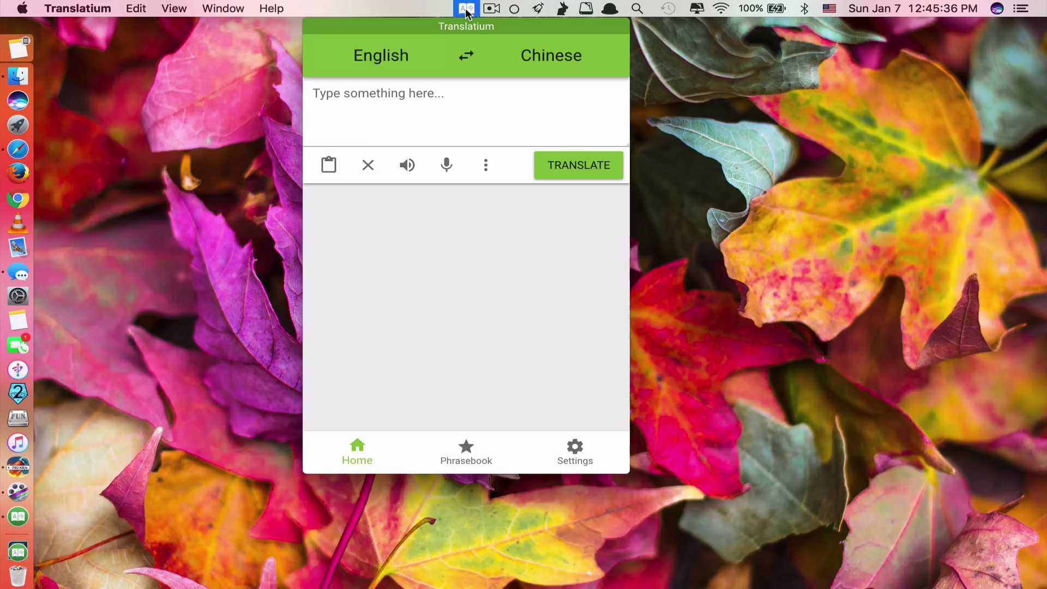
{"action": "left_click", "coordinate": [465, 123]}
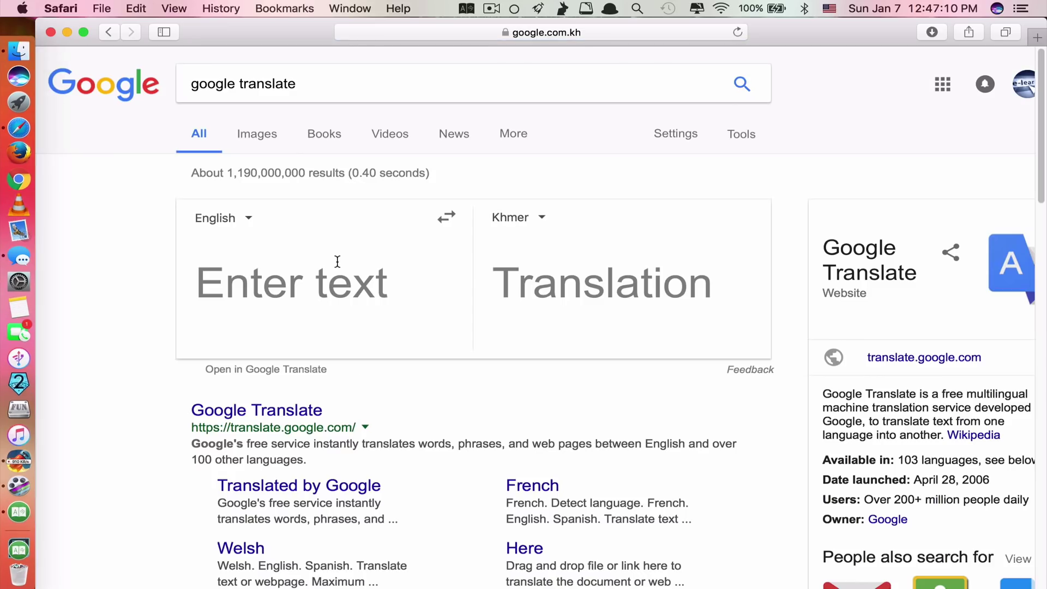
Translate 'cook' from English to Khmer in Google's translator and hear both pronunciations.
{"action": "left_click", "coordinate": [337, 262]}
{"action": "type", "text": "cook"}
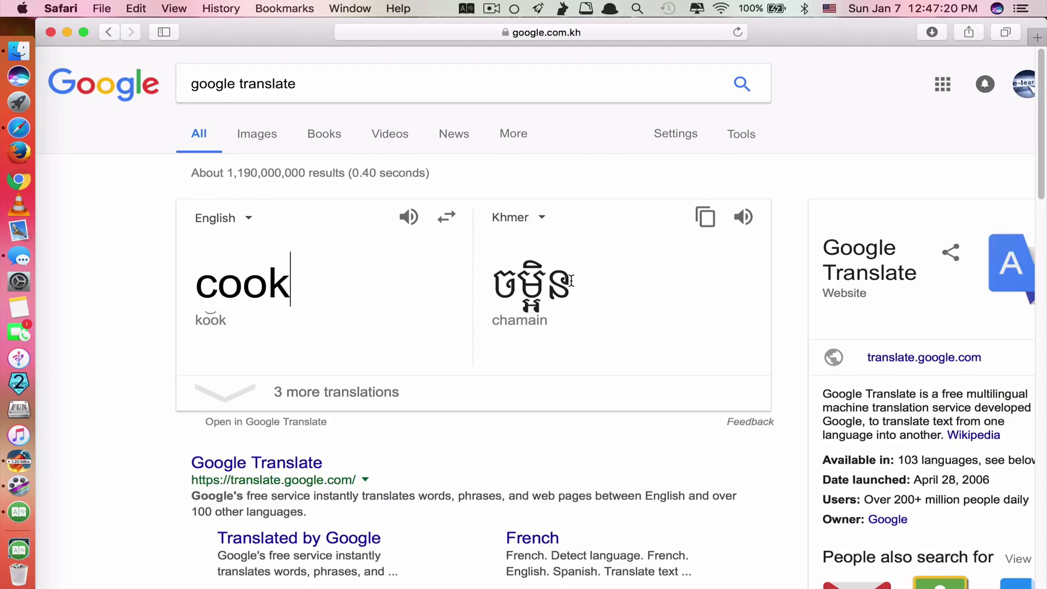
{"action": "left_click", "coordinate": [410, 217]}
{"action": "left_click", "coordinate": [736, 216]}
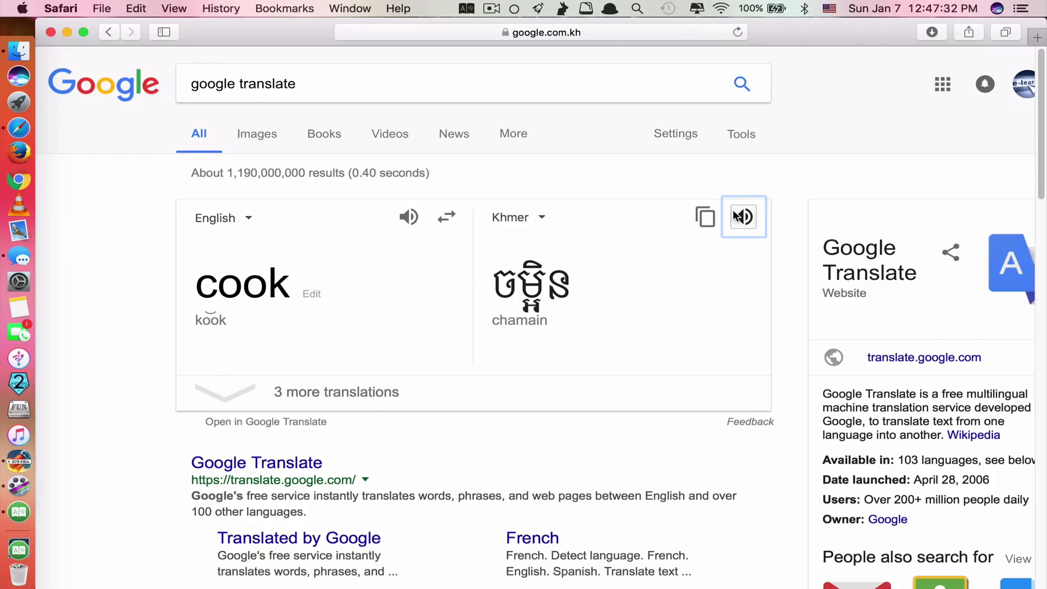
{"action": "left_click", "coordinate": [417, 242]}
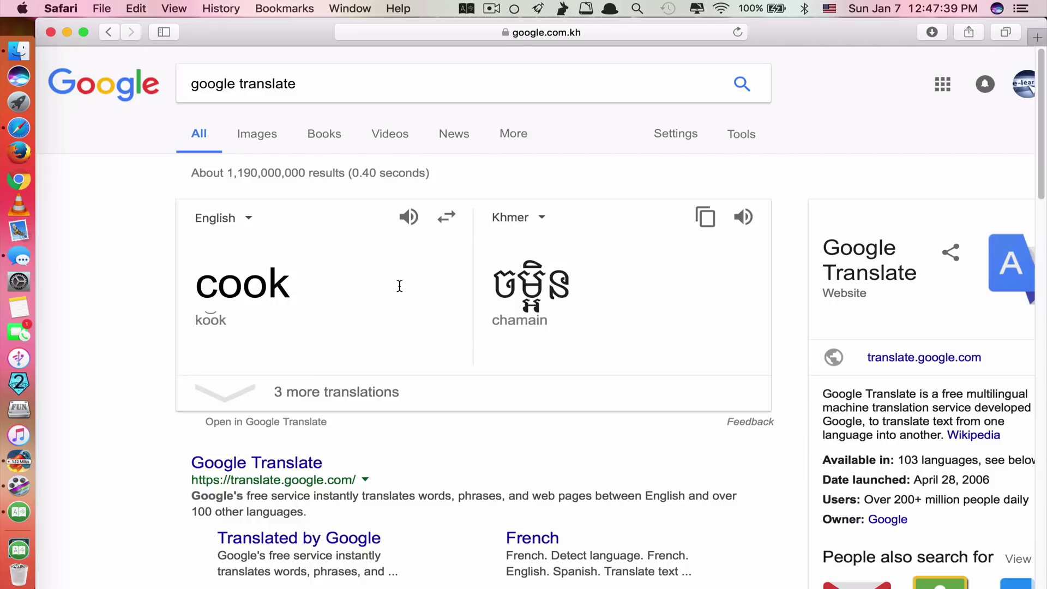
{"action": "left_click", "coordinate": [467, 9]}
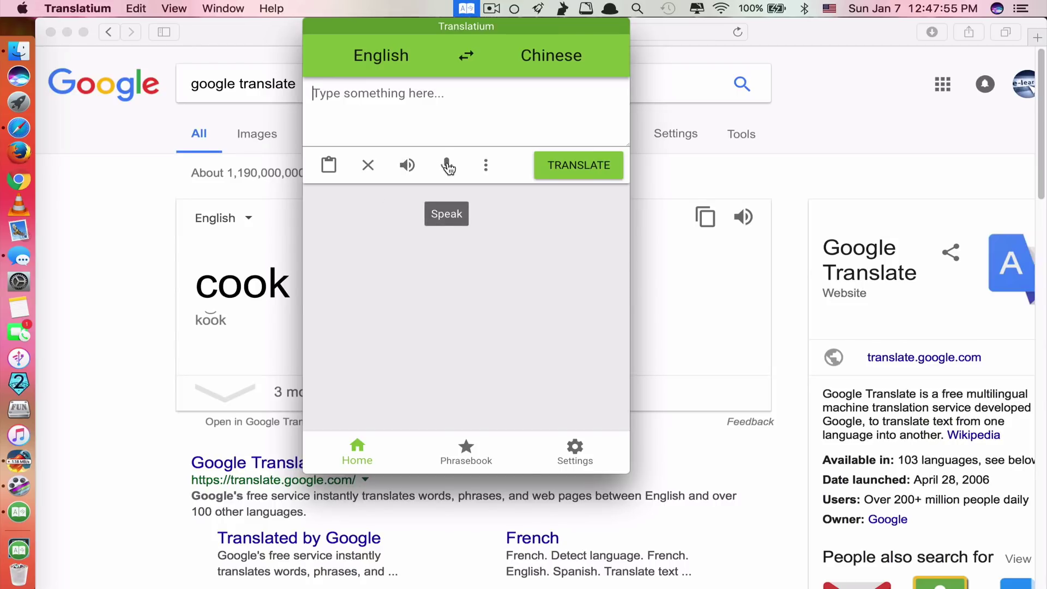
Dictate 'what's the weather like today' and change the target language from Chinese to Khmer.
{"action": "left_click", "coordinate": [447, 165]}
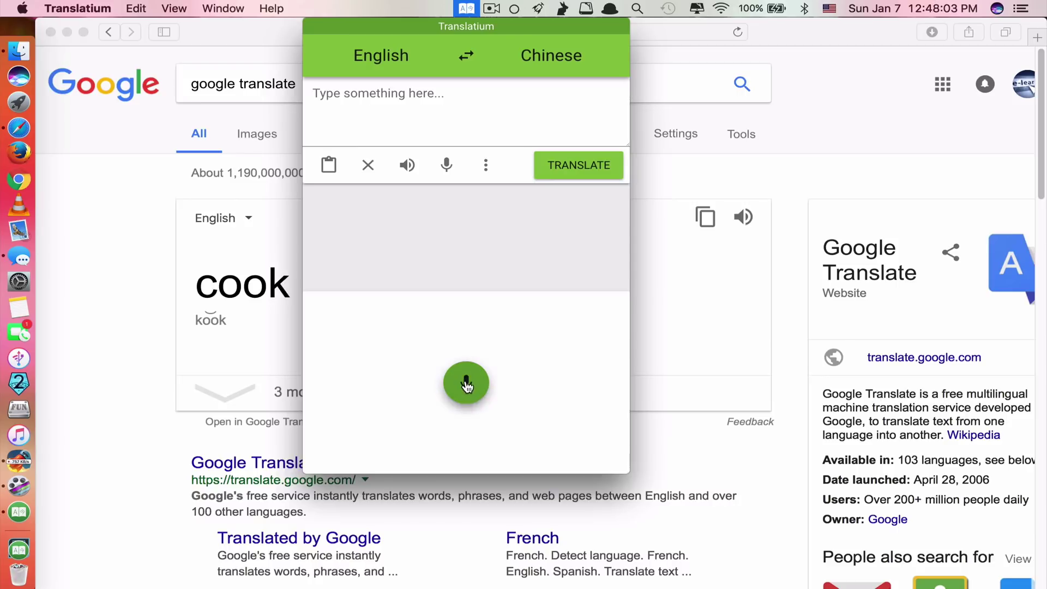
{"action": "left_click", "coordinate": [467, 383]}
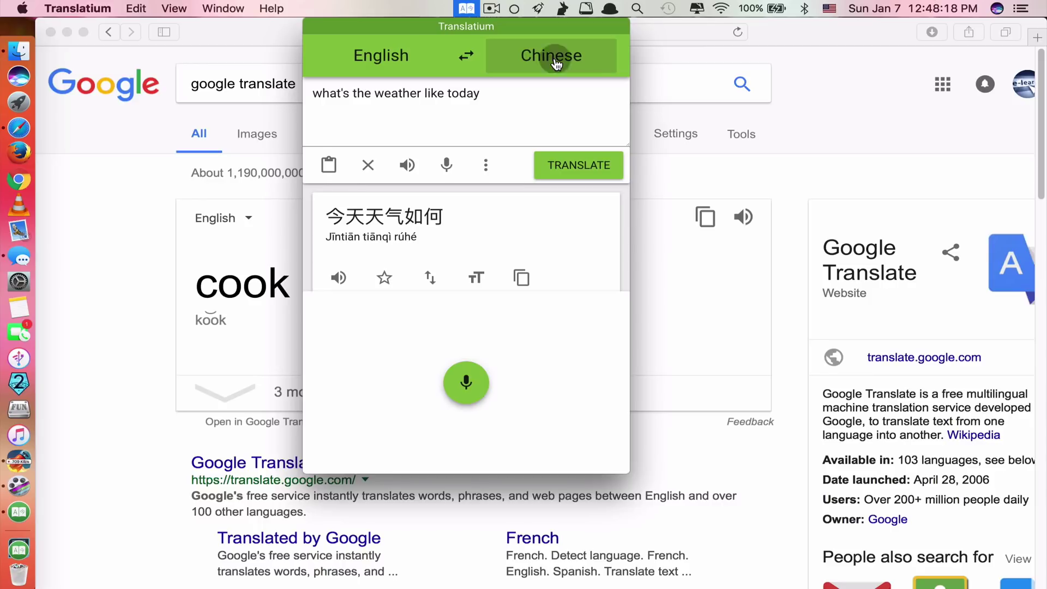
{"action": "left_click", "coordinate": [551, 55]}
{"action": "left_click", "coordinate": [427, 174]}
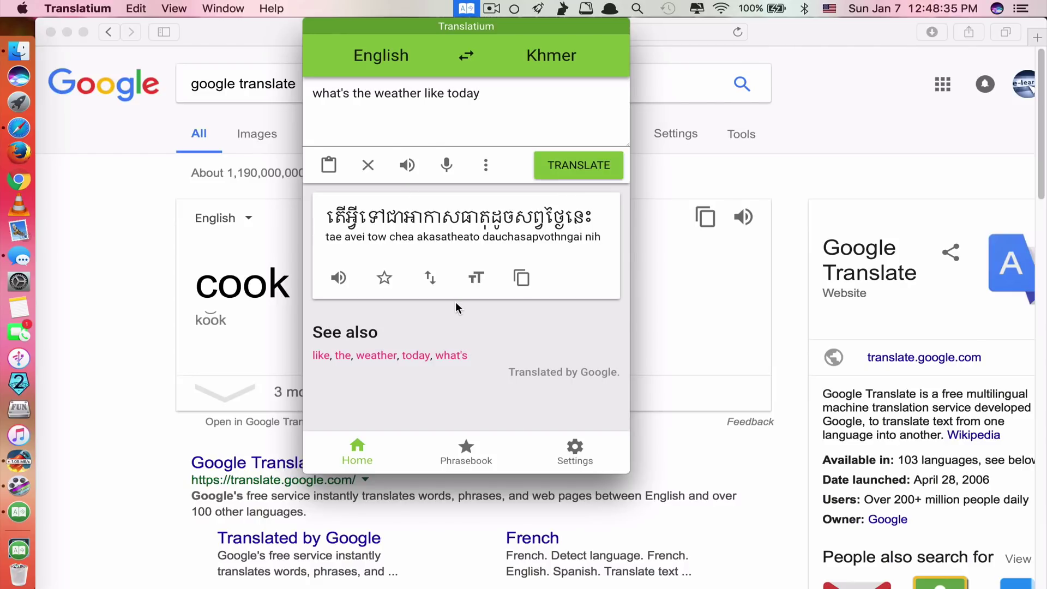
Replace the input with 'cook' and browse its Khmer definitions, synonyms and example sentences.
{"action": "key", "text": "super+a"}
{"action": "type", "text": "cook"}
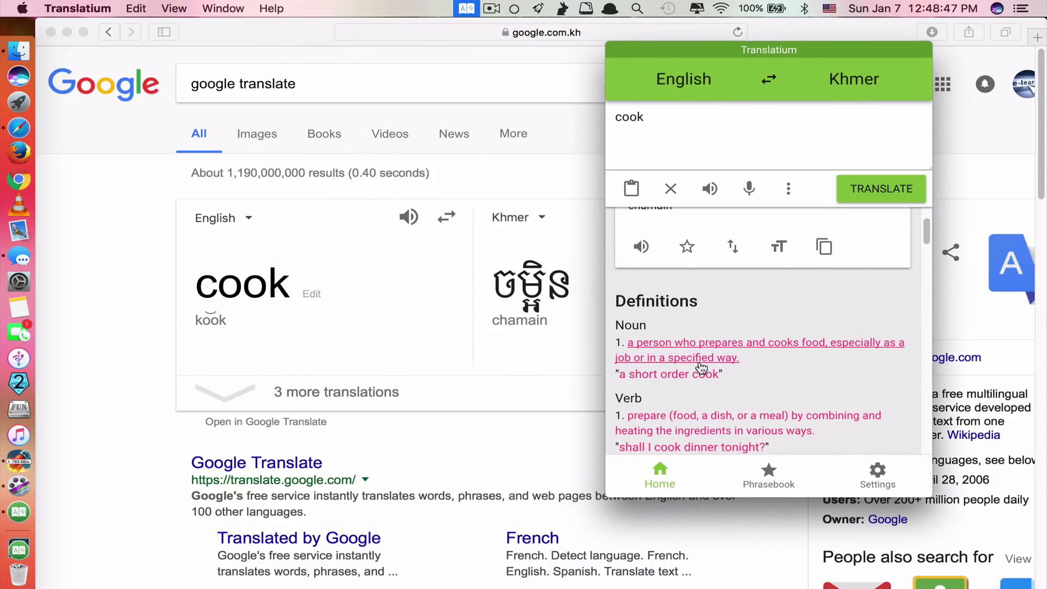
{"action": "scroll", "coordinate": [643, 310], "scroll_direction": "down", "scroll_amount": 3}
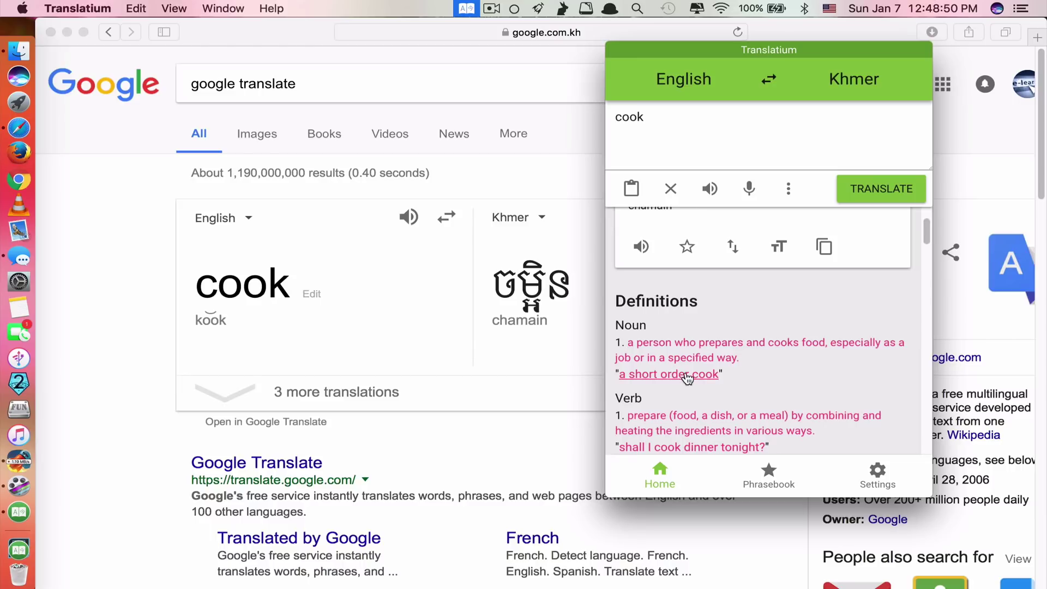
{"action": "scroll", "coordinate": [689, 375], "scroll_direction": "down", "scroll_amount": 2}
{"action": "scroll", "coordinate": [687, 377], "scroll_direction": "down", "scroll_amount": 2}
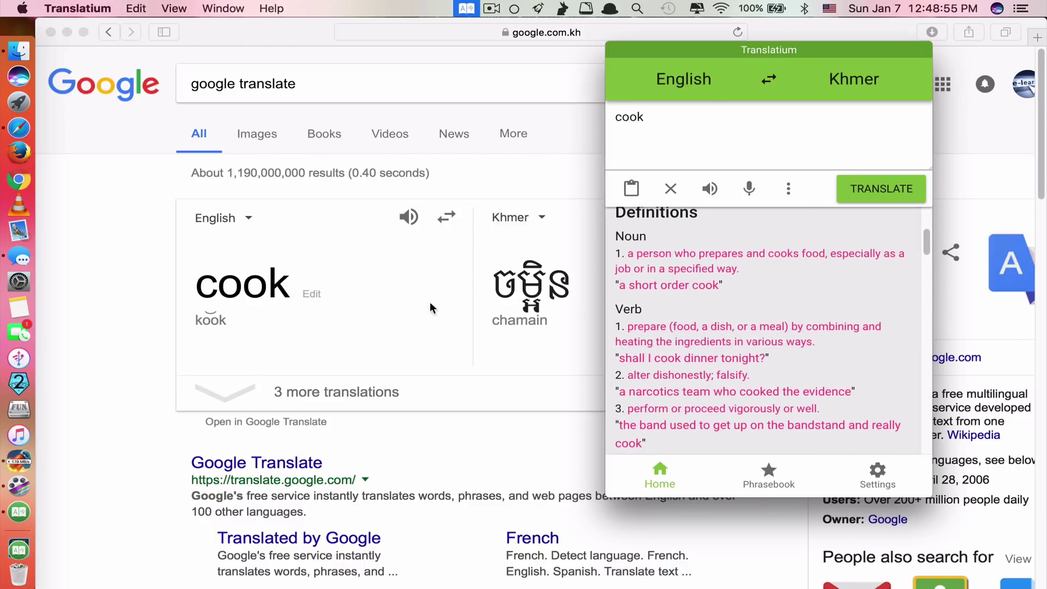
{"action": "scroll", "coordinate": [675, 351], "scroll_direction": "down", "scroll_amount": 7}
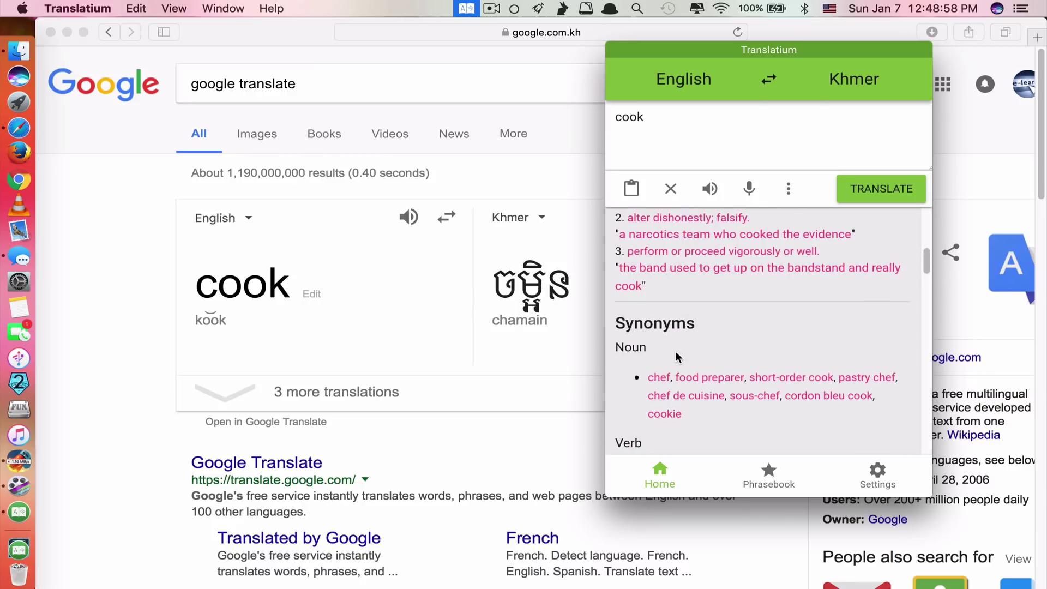
{"action": "scroll", "coordinate": [682, 364], "scroll_direction": "down", "scroll_amount": 1}
{"action": "scroll", "coordinate": [683, 380], "scroll_direction": "down", "scroll_amount": 3}
{"action": "scroll", "coordinate": [651, 314], "scroll_direction": "down", "scroll_amount": 5}
{"action": "scroll", "coordinate": [652, 319], "scroll_direction": "down", "scroll_amount": 10}
{"action": "scroll", "coordinate": [672, 369], "scroll_direction": "down", "scroll_amount": 10}
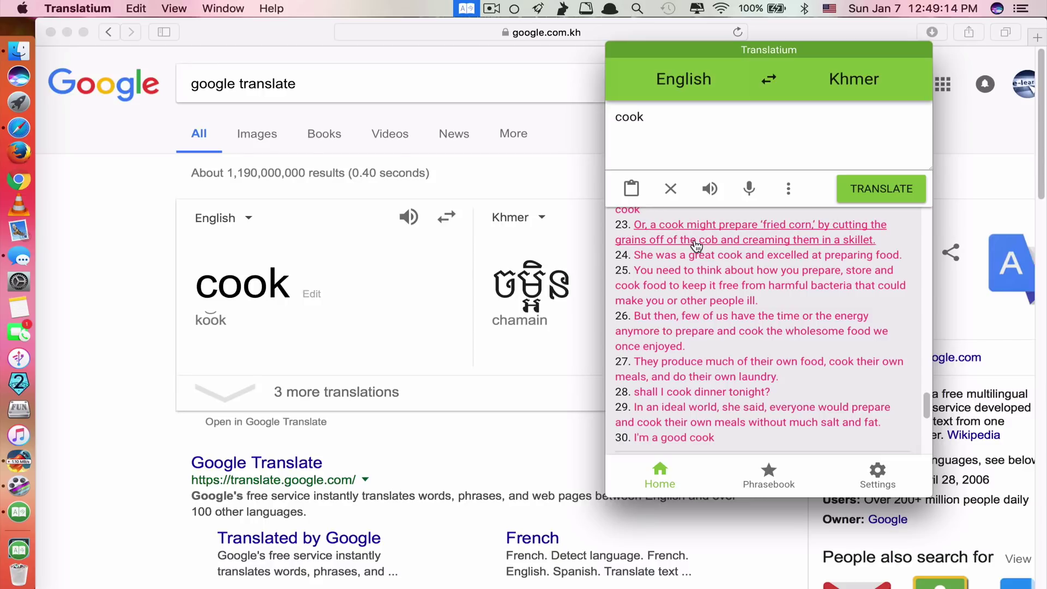
{"action": "scroll", "coordinate": [696, 246], "scroll_direction": "up", "scroll_amount": 5}
{"action": "scroll", "coordinate": [697, 247], "scroll_direction": "up", "scroll_amount": 10}
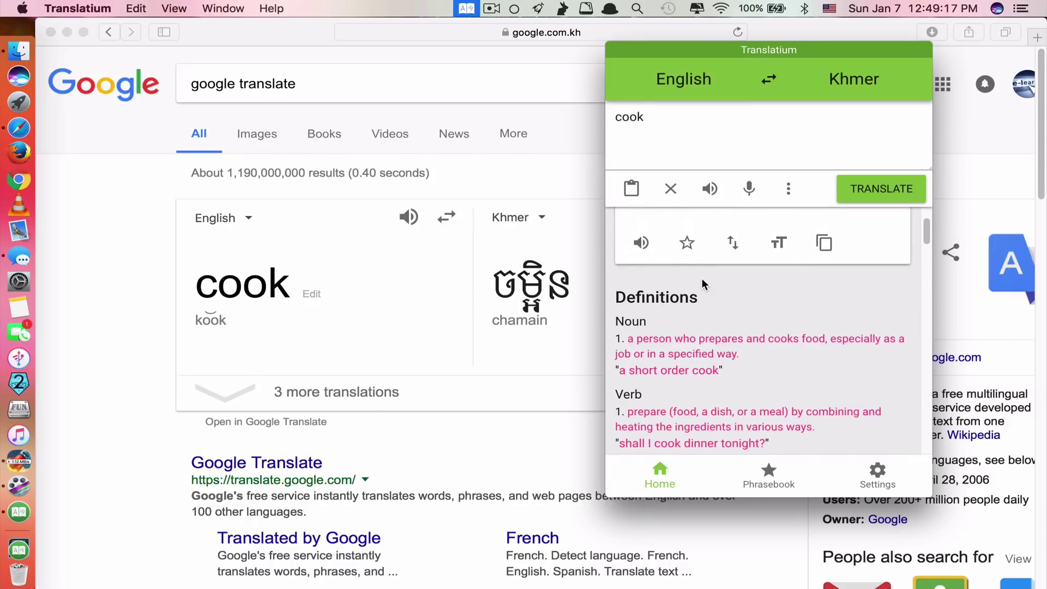
{"action": "scroll", "coordinate": [701, 278], "scroll_direction": "down", "scroll_amount": 4}
{"action": "left_click_drag", "start_coordinate": [679, 42], "coordinate": [538, 7]}
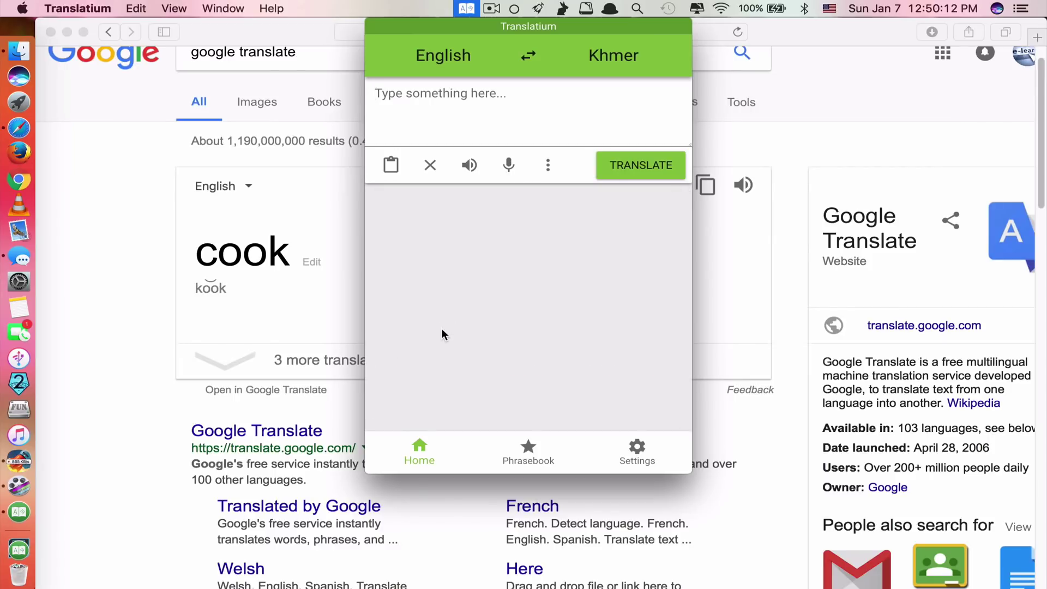
Launch the App Store and search it for 'google translate'.
{"action": "key", "text": "super+space"}
{"action": "type", "text": "app"}
{"action": "key", "text": "Return"}
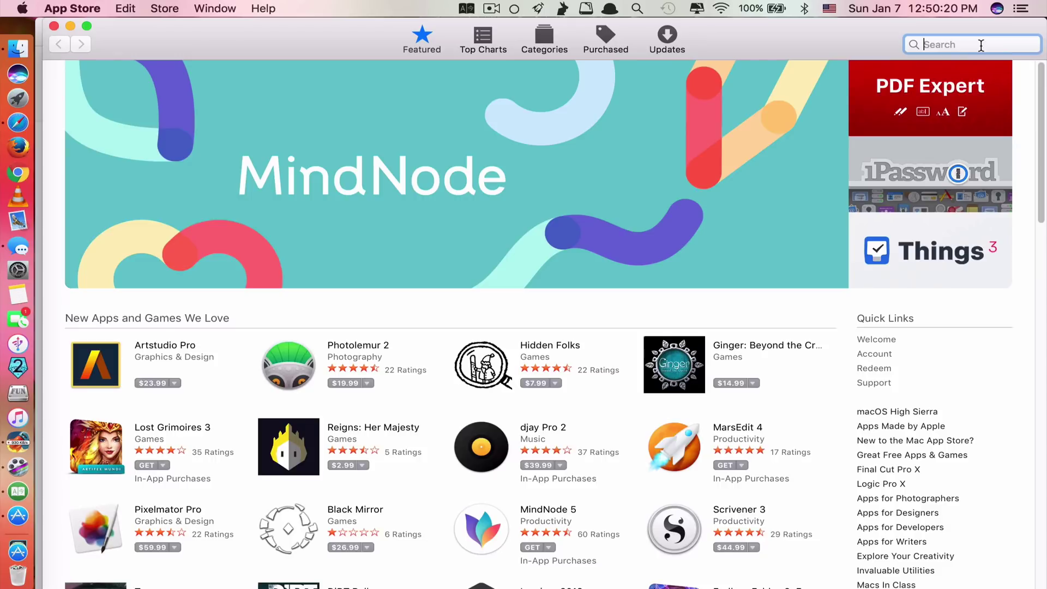
{"action": "type", "text": "google tra"}
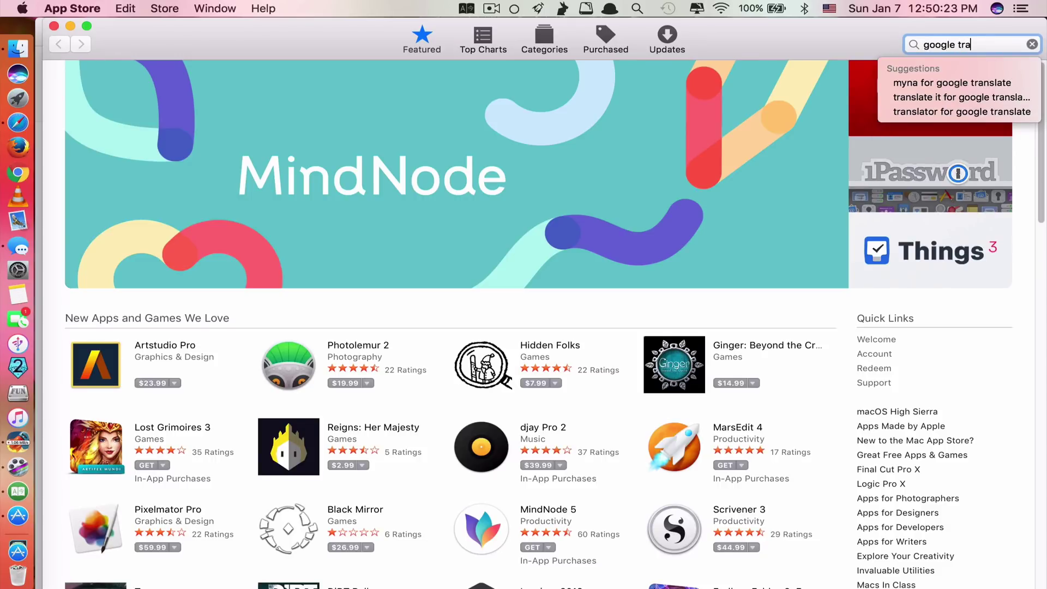
{"action": "type", "text": "nslate"}
{"action": "key", "text": "Return"}
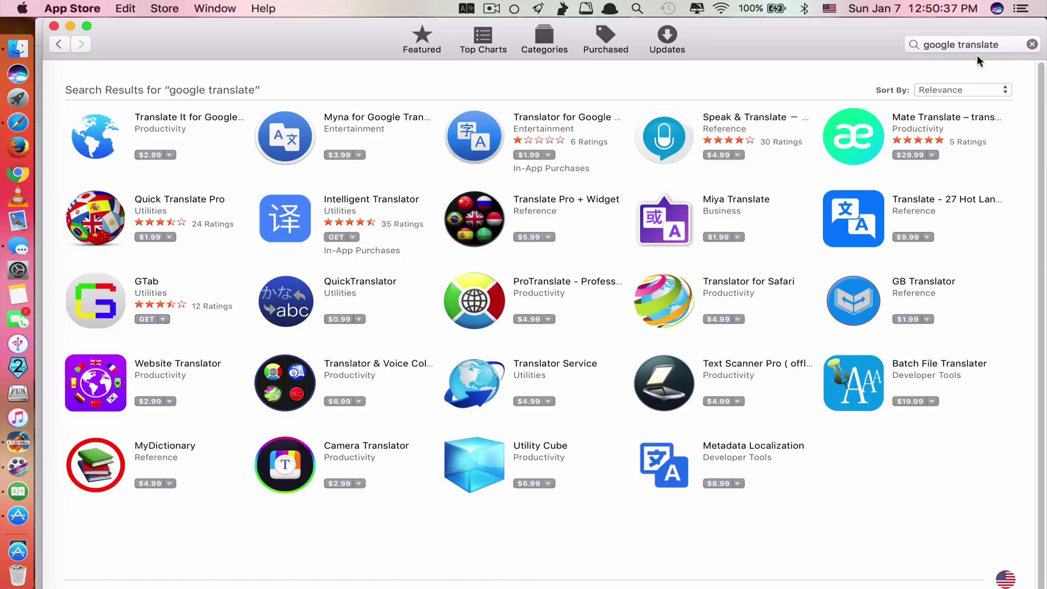
Search for 'translatium' and view the free Translatium - translator 7.8.1 page.
{"action": "left_click", "coordinate": [1008, 45]}
{"action": "type", "text": "tranalt"}
{"action": "key", "text": "BackSpace"}
{"action": "key", "text": "BackSpace"}
{"action": "key", "text": "BackSpace"}
{"action": "type", "text": "slatium"}
{"action": "key", "text": "Return"}
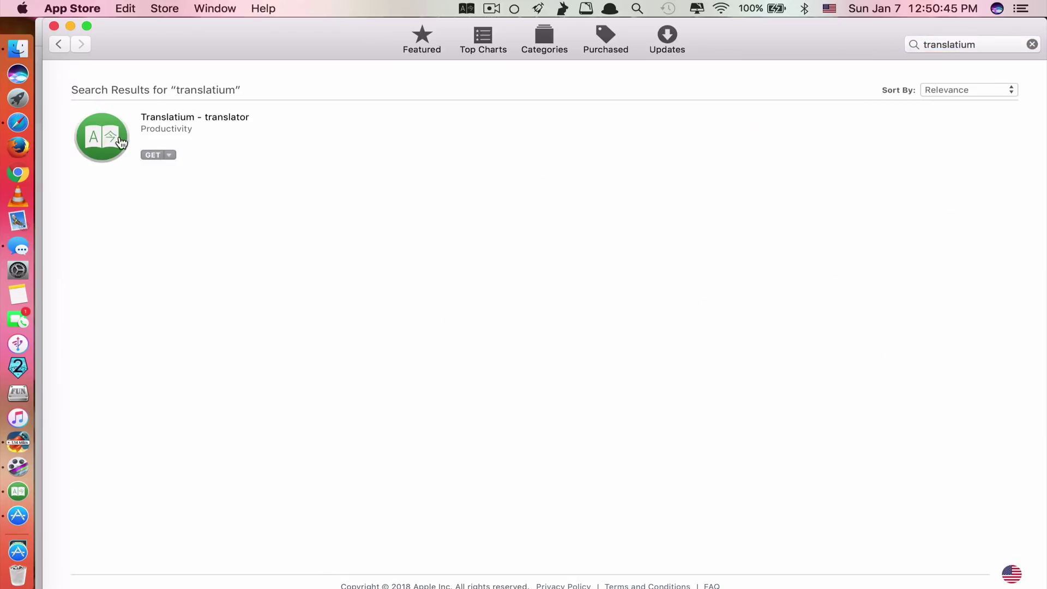
{"action": "left_click", "coordinate": [121, 143]}
{"action": "scroll", "coordinate": [299, 263], "scroll_direction": "down", "scroll_amount": 3}
{"action": "scroll", "coordinate": [298, 263], "scroll_direction": "down", "scroll_amount": 5}
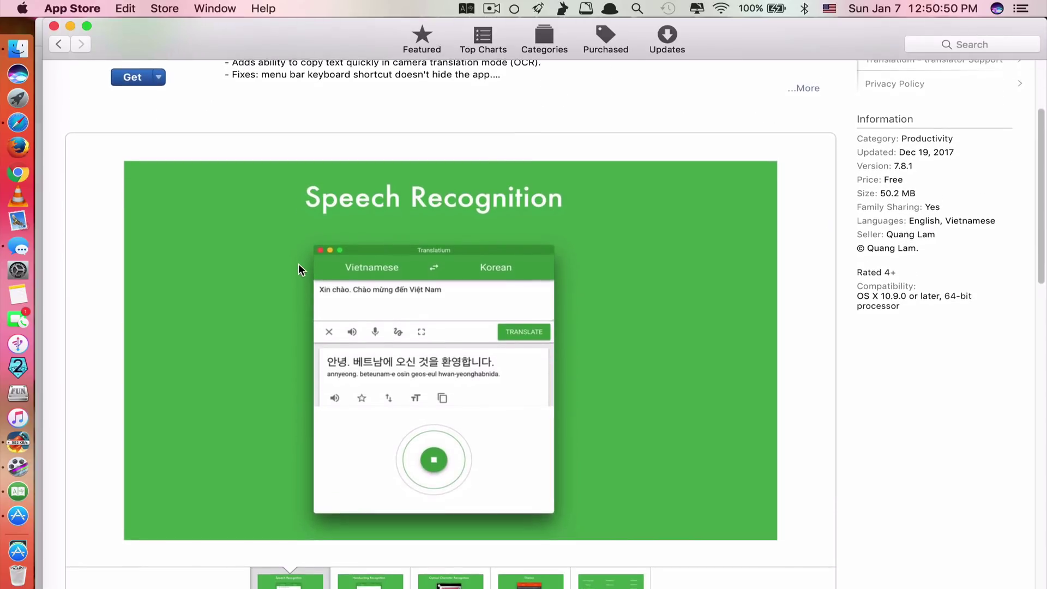
{"action": "scroll", "coordinate": [299, 263], "scroll_direction": "up", "scroll_amount": 8}
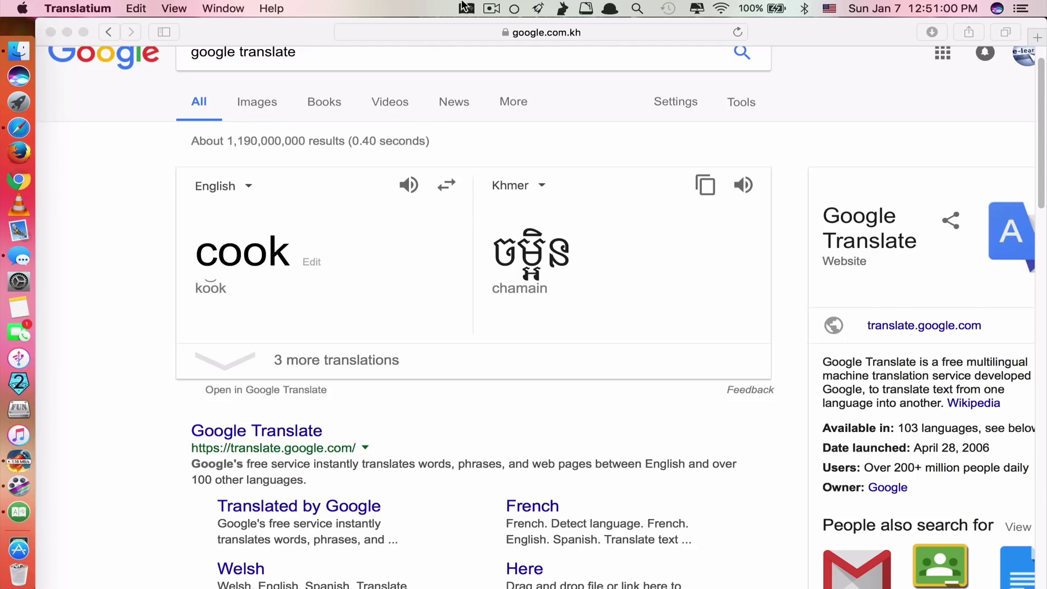
{"action": "left_click", "coordinate": [466, 6]}
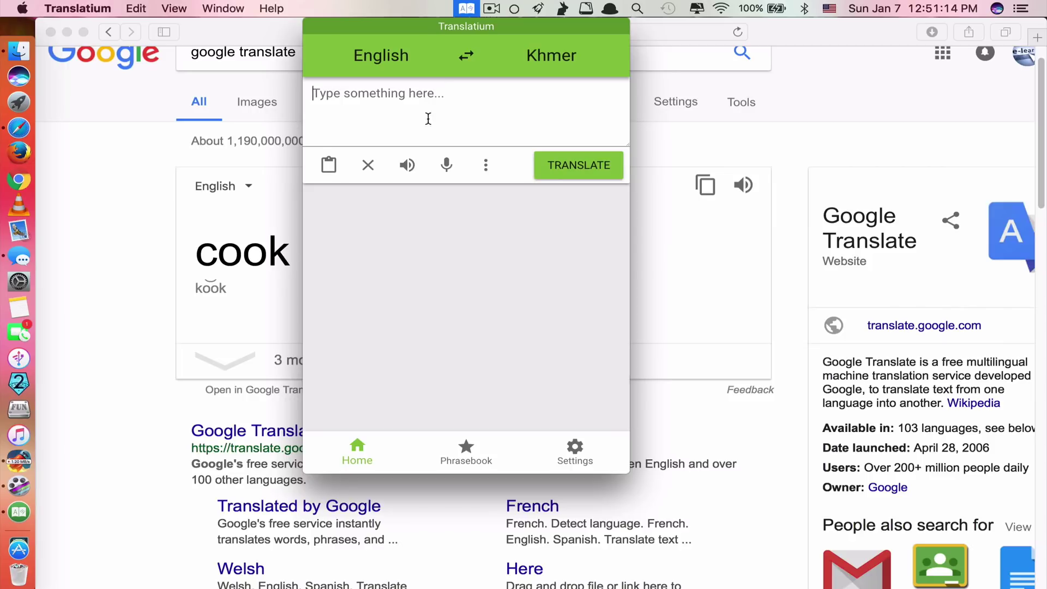
Translate the text in '10 Tips To use iPhone Effetively.jpg' into Khmer using Open image file.
{"action": "left_click", "coordinate": [486, 166]}
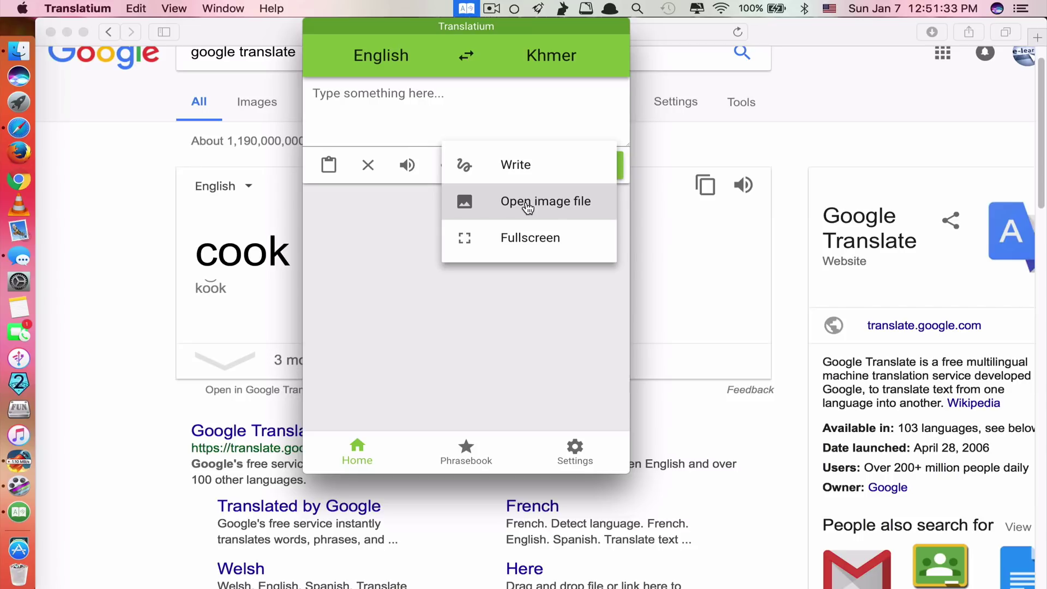
{"action": "left_click", "coordinate": [548, 205]}
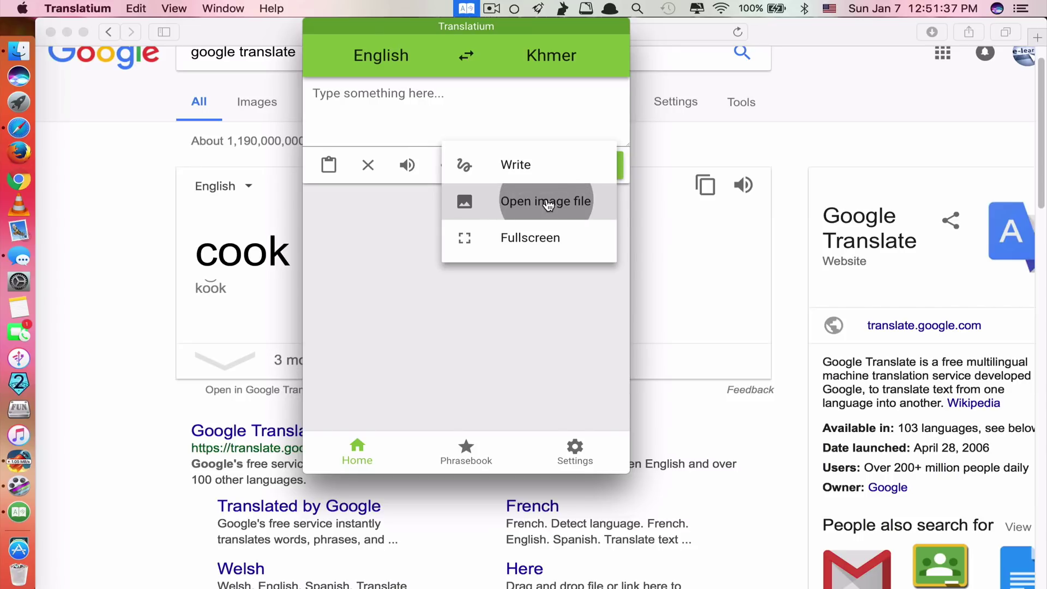
{"action": "left_click", "coordinate": [443, 266]}
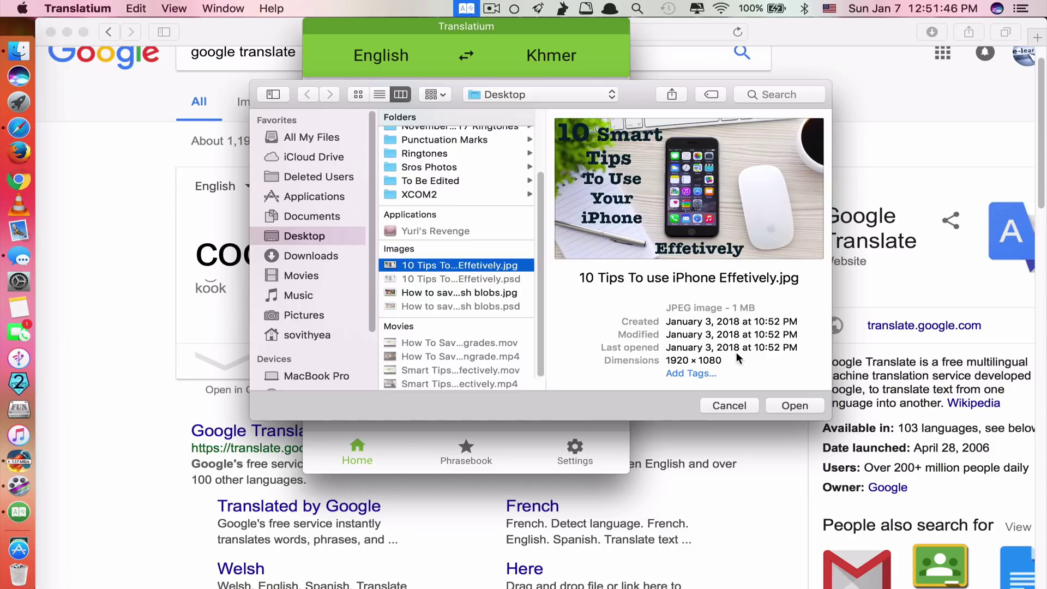
{"action": "left_click", "coordinate": [789, 406]}
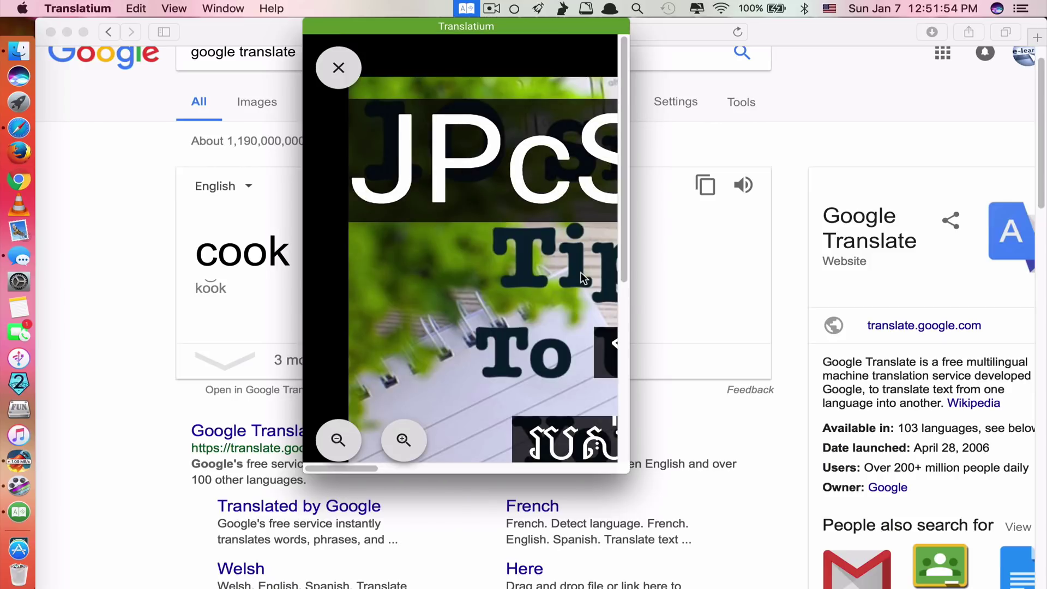
{"action": "scroll", "coordinate": [581, 273], "scroll_direction": "down", "scroll_amount": 5}
{"action": "scroll", "coordinate": [581, 273], "scroll_direction": "right", "scroll_amount": 5}
{"action": "scroll", "coordinate": [580, 273], "scroll_direction": "down", "scroll_amount": 5}
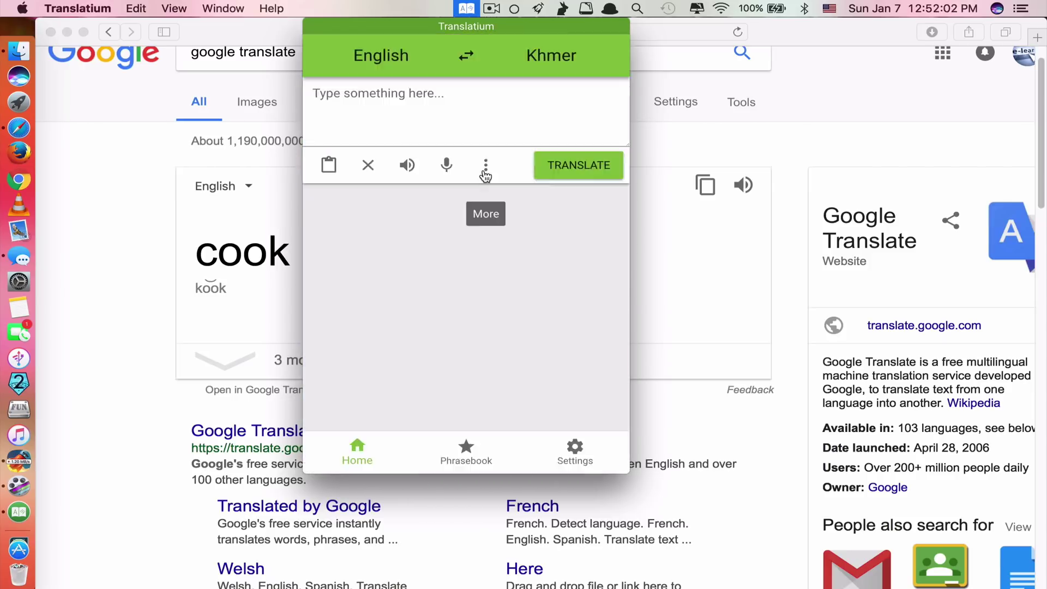
{"action": "left_click", "coordinate": [486, 169]}
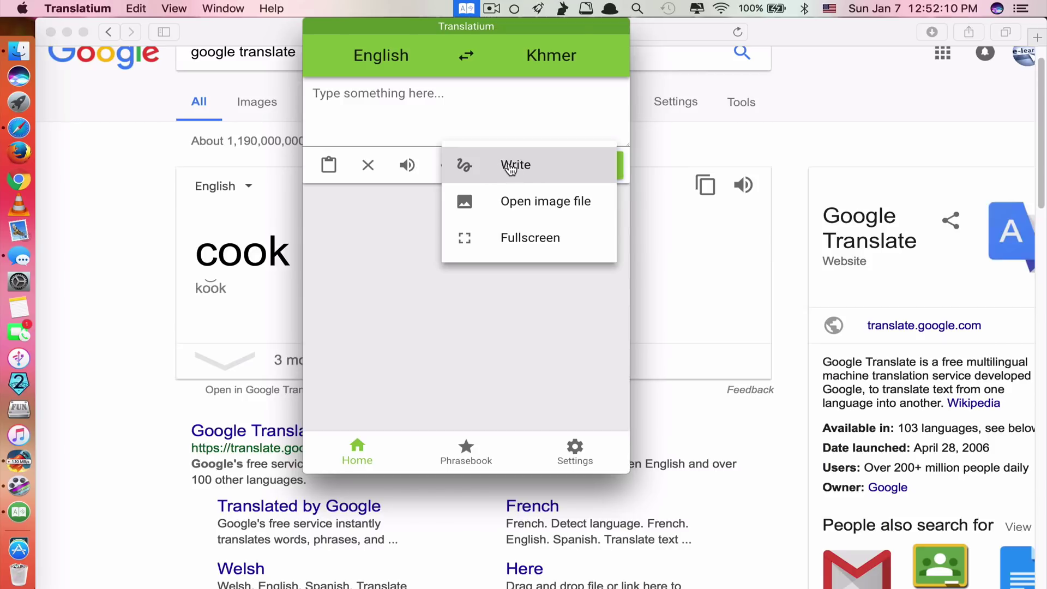
Handwrite 'word' on the pad to get its Khmer translation, romanised as peak.
{"action": "left_click", "coordinate": [509, 163]}
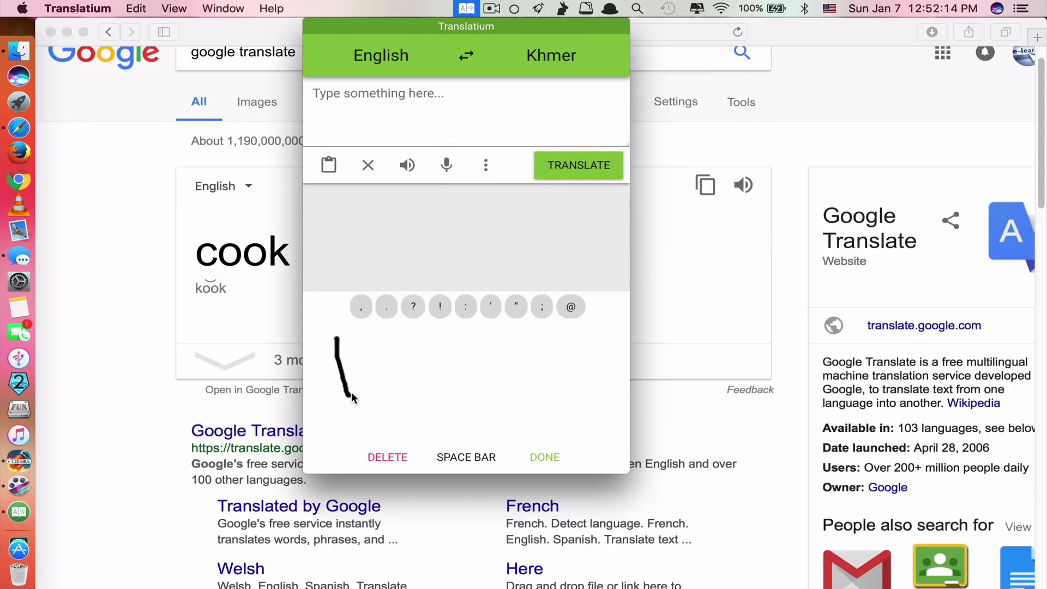
{"action": "mouse_move", "coordinate": [365, 371]}
{"action": "left_mouse_down"}
{"action": "mouse_move", "coordinate": [381, 381]}
{"action": "mouse_move", "coordinate": [388, 349]}
{"action": "mouse_move", "coordinate": [433, 380]}
{"action": "mouse_move", "coordinate": [457, 349]}
{"action": "left_mouse_up"}
{"action": "mouse_move", "coordinate": [512, 370]}
{"action": "left_mouse_down"}
{"action": "mouse_move", "coordinate": [500, 364]}
{"action": "mouse_move", "coordinate": [518, 324]}
{"action": "left_mouse_up"}
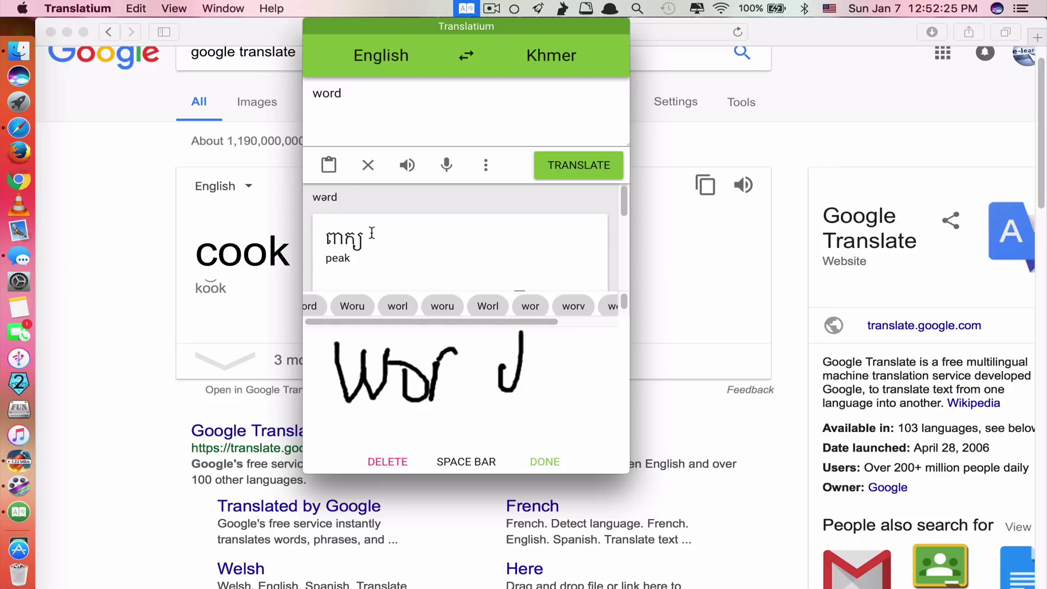